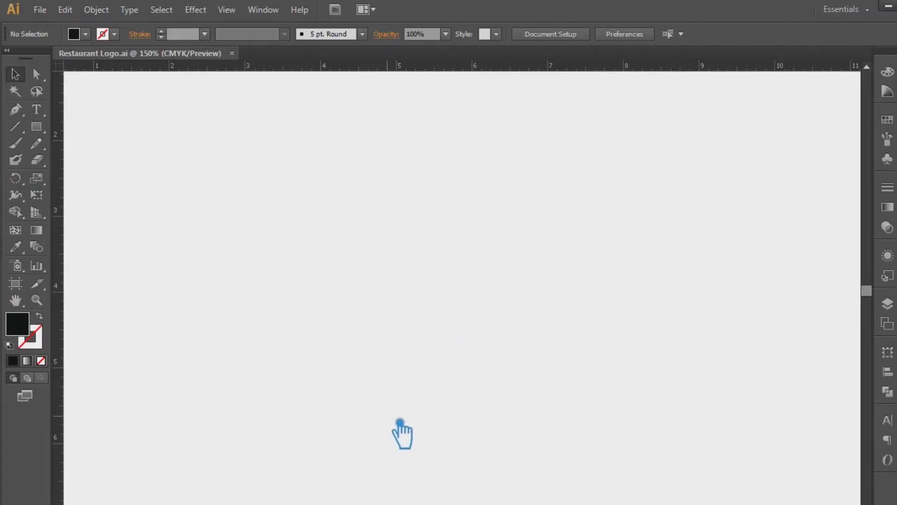
Zoom out to show the whole Restaurant Logo artboard and the black cutlery beside it.
click(484, 108)
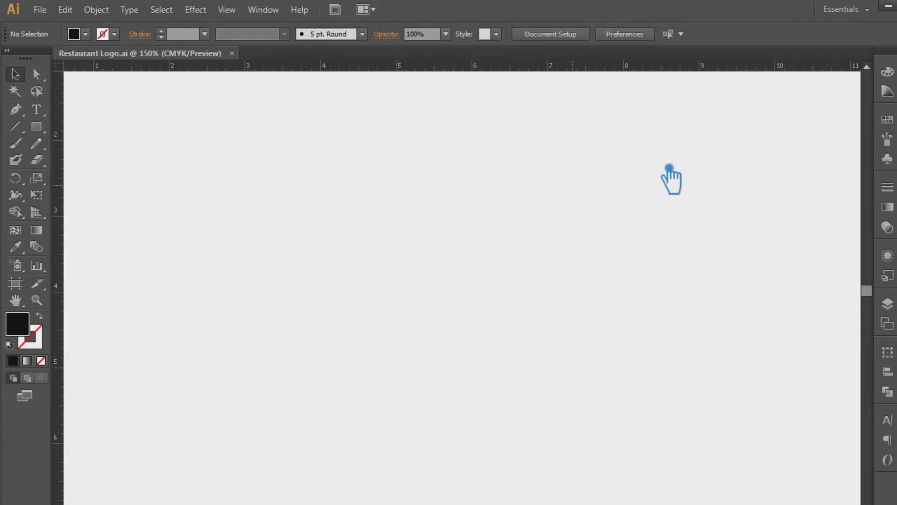
key(ctrl+minus)
key(ctrl+minus)
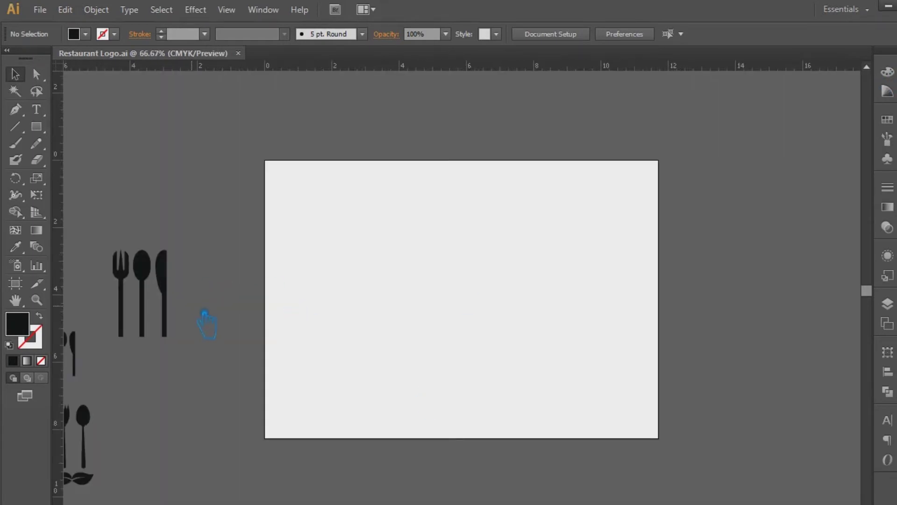
Copy the fork, spoon and knife set onto the artboard centre and zoom in.
drag(161, 281, 466, 287)
click(590, 308)
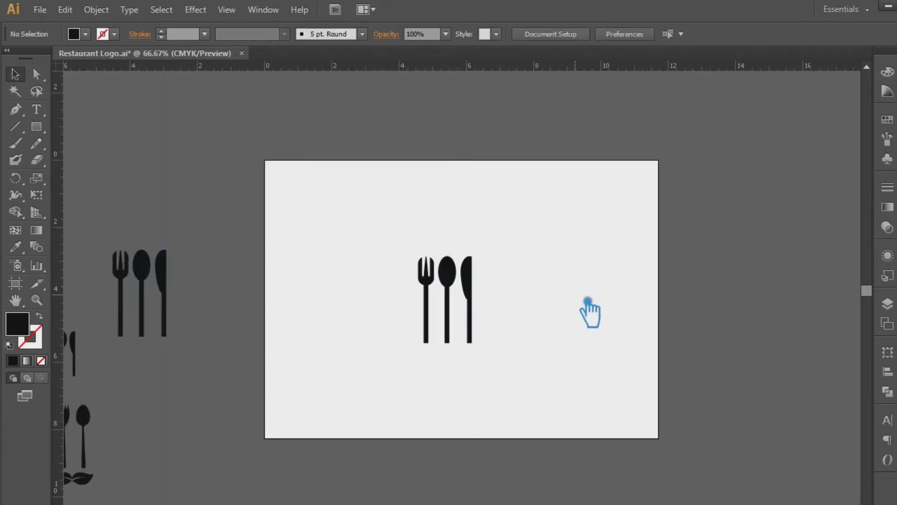
key(ctrl+plus)
key(ctrl+plus)
key(ctrl+plus)
key(a)
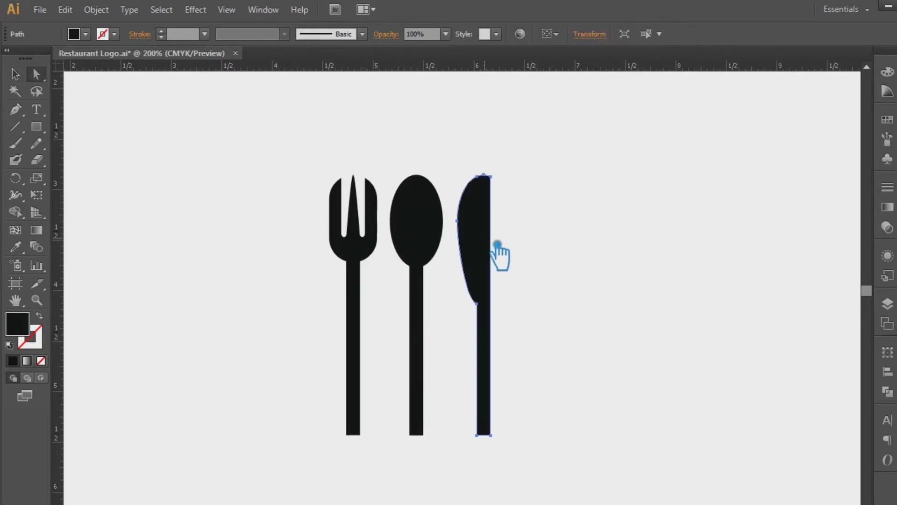
click(457, 221)
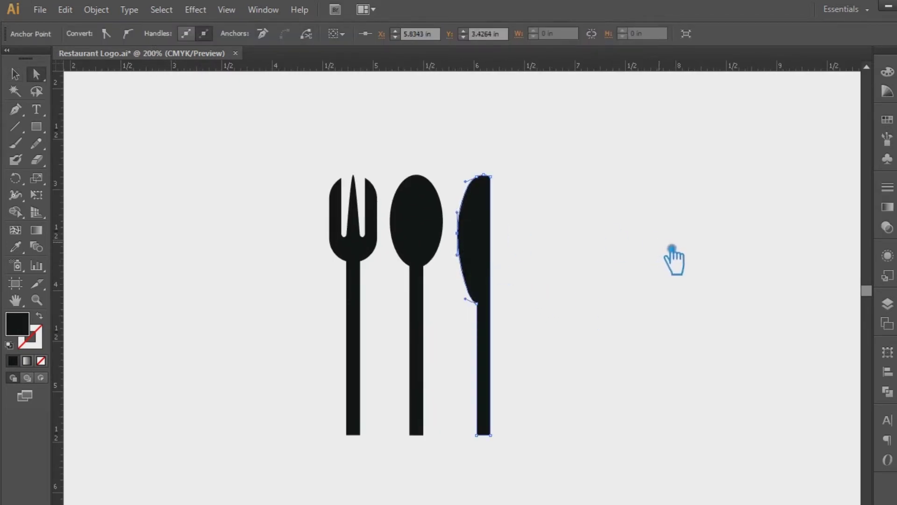
click(15, 74)
click(620, 264)
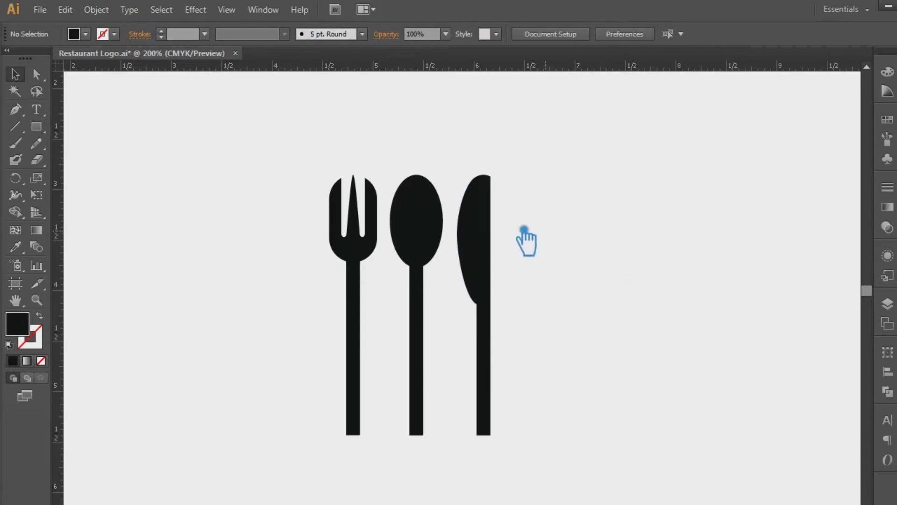
key(ctrl+a)
click(632, 266)
Ungroup the cutlery into separate shapes and select the knife alone.
right_click(470, 258)
right_click(469, 227)
click(519, 307)
click(614, 304)
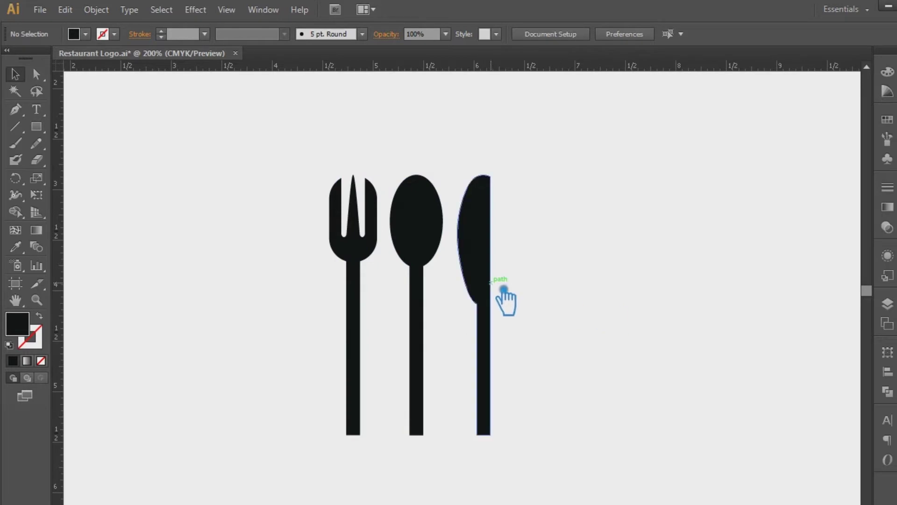
click(486, 240)
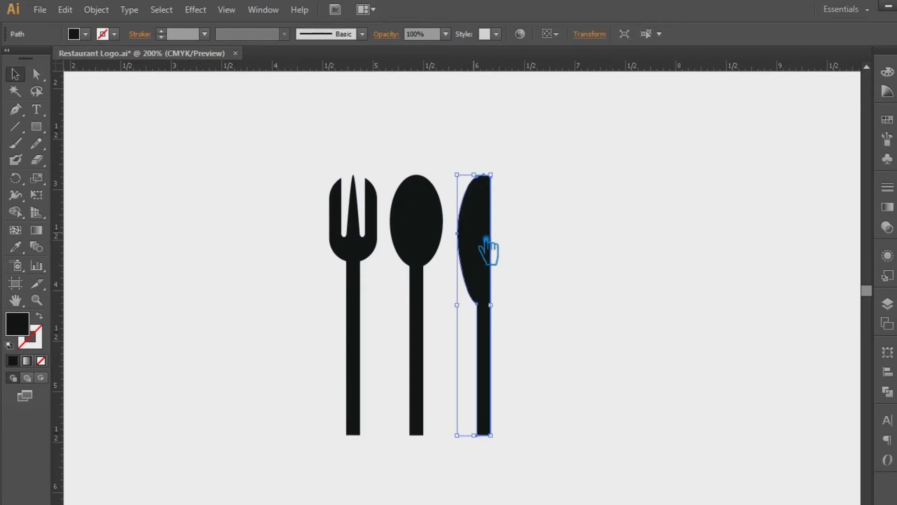
right_click(501, 247)
click(668, 353)
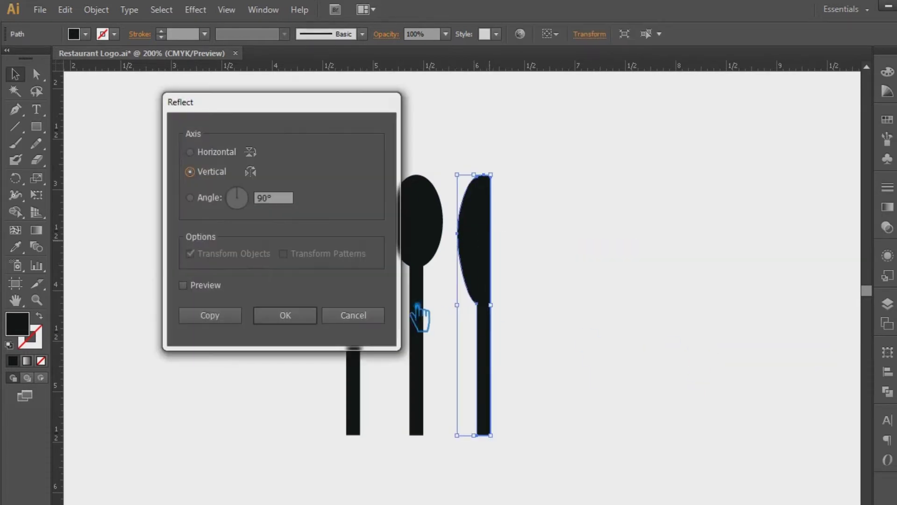
click(298, 322)
click(672, 291)
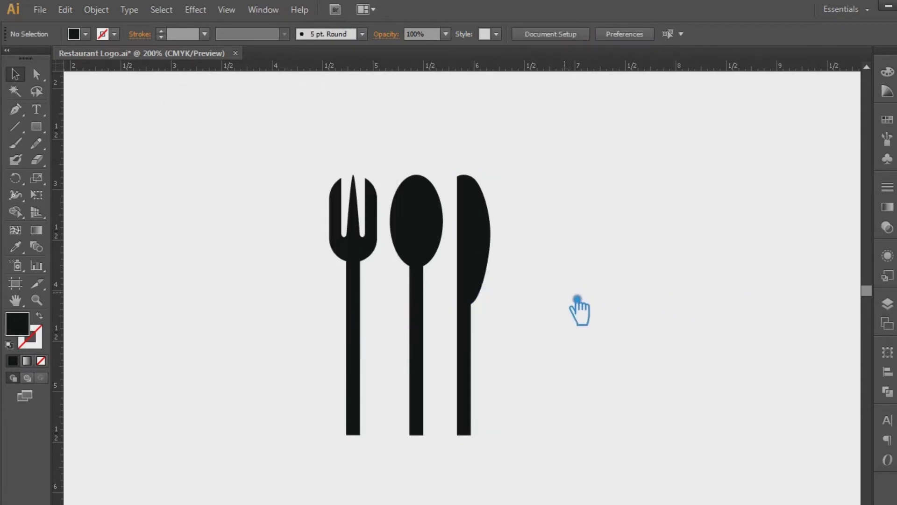
drag(582, 304, 279, 180)
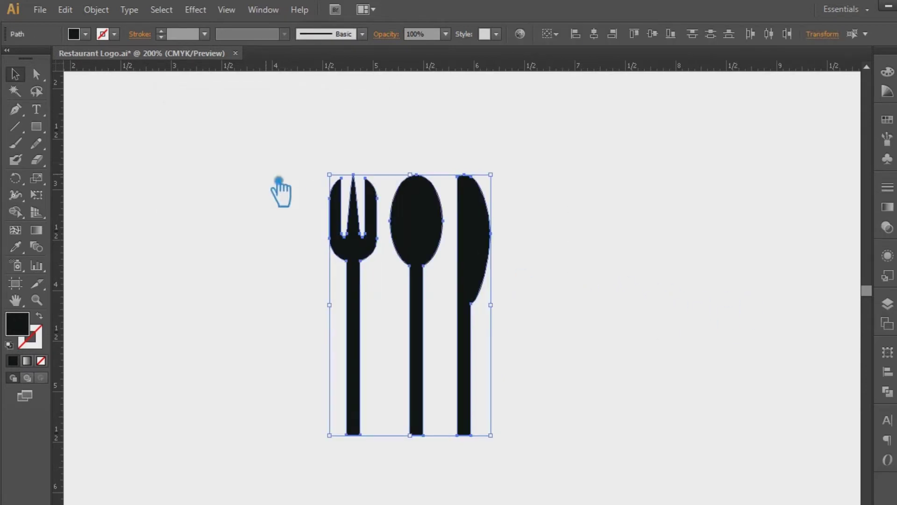
click(768, 34)
click(627, 251)
key(ctrl+z)
click(485, 230)
right_click(482, 224)
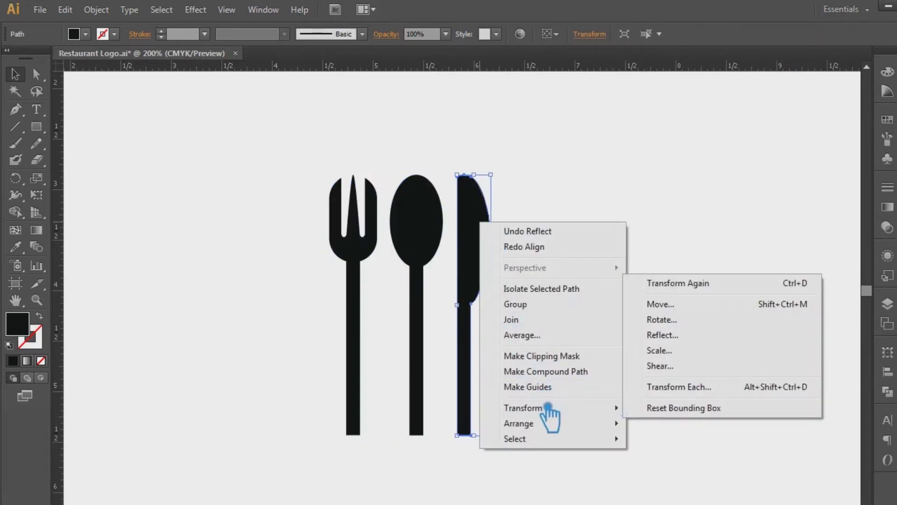
click(675, 335)
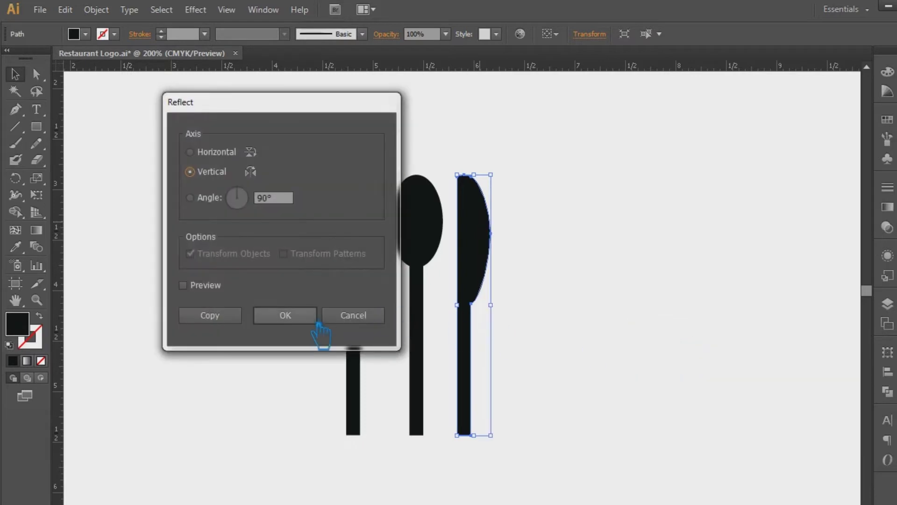
click(316, 322)
click(642, 359)
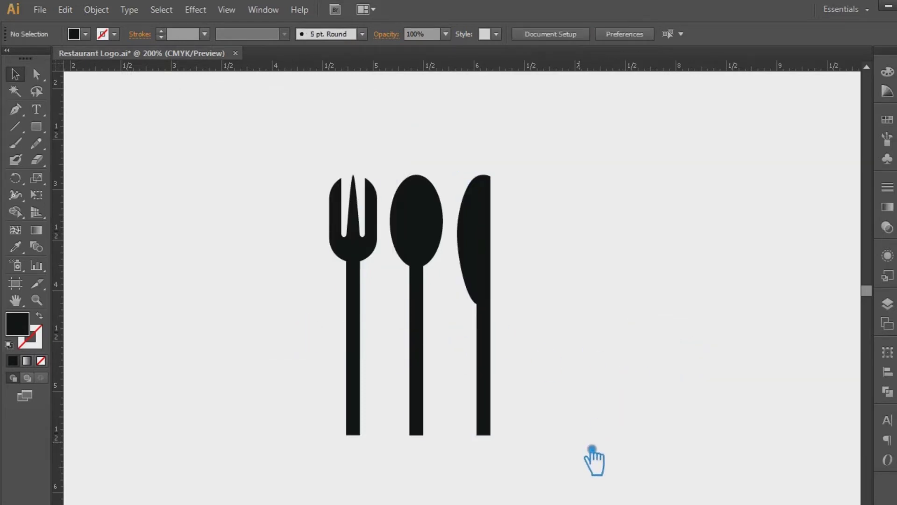
drag(435, 254, 407, 257)
click(584, 259)
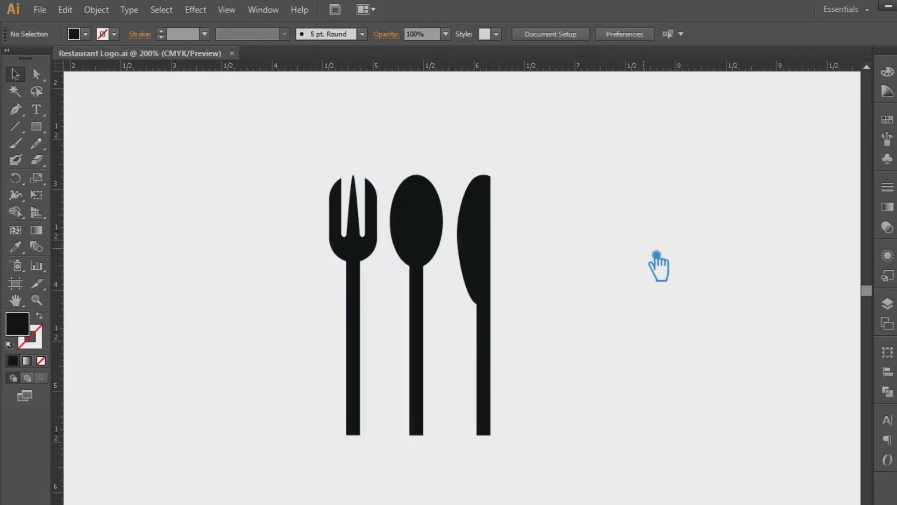
Reflect the cutlery vertically so the knife is on the left, and save.
drag(538, 476, 294, 192)
right_click(424, 213)
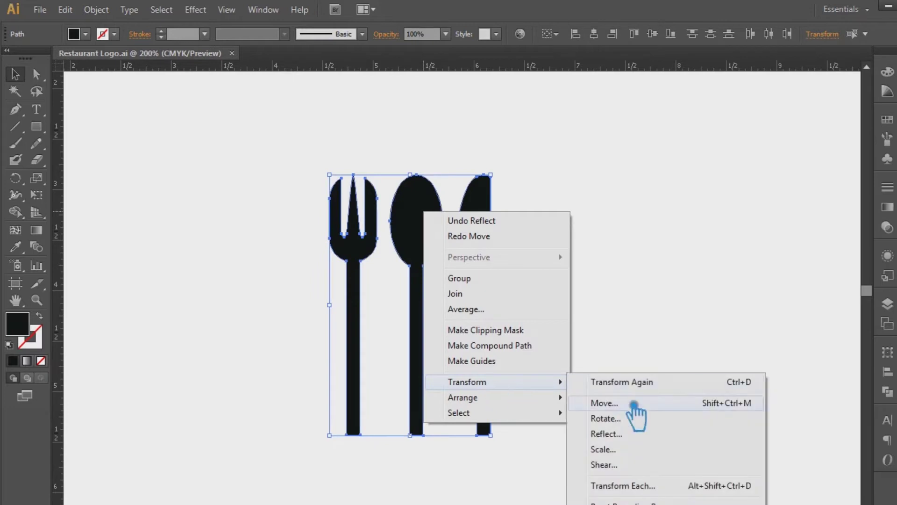
mouse_move(467, 381)
click(629, 435)
click(293, 316)
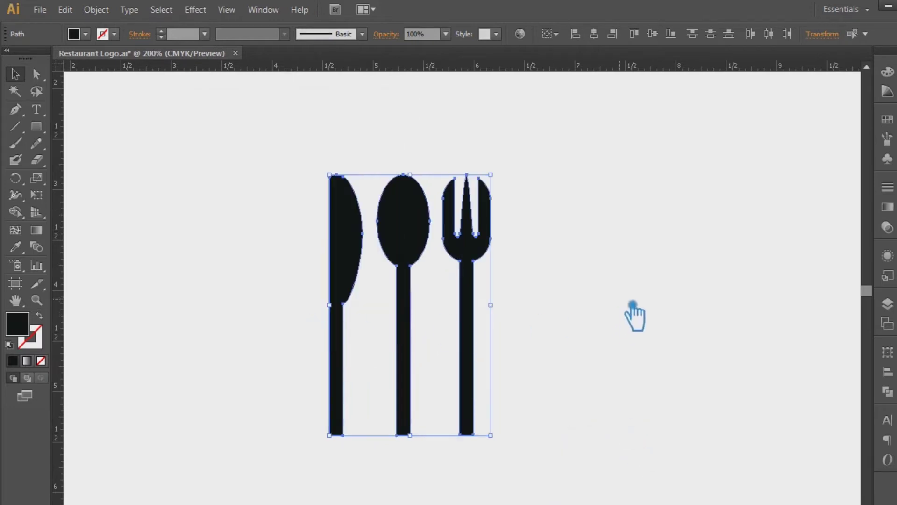
click(637, 288)
key(ctrl+s)
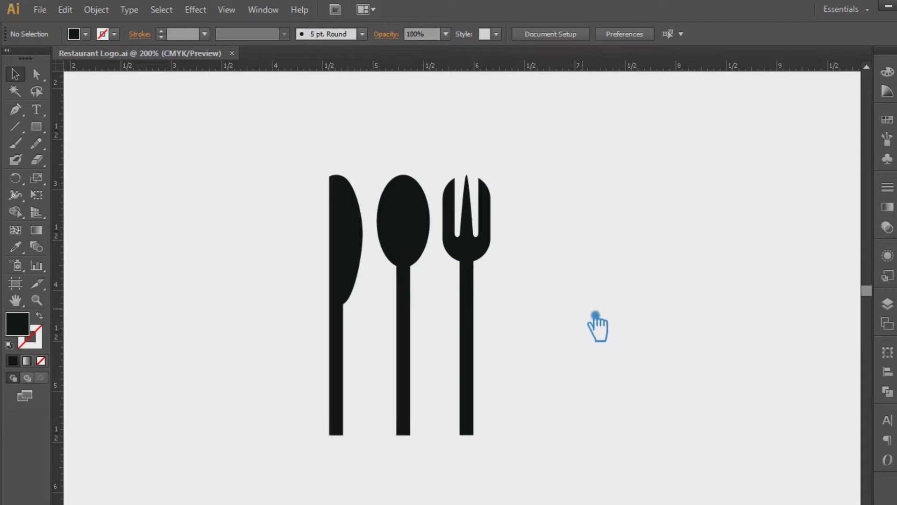
drag(36, 126, 94, 158)
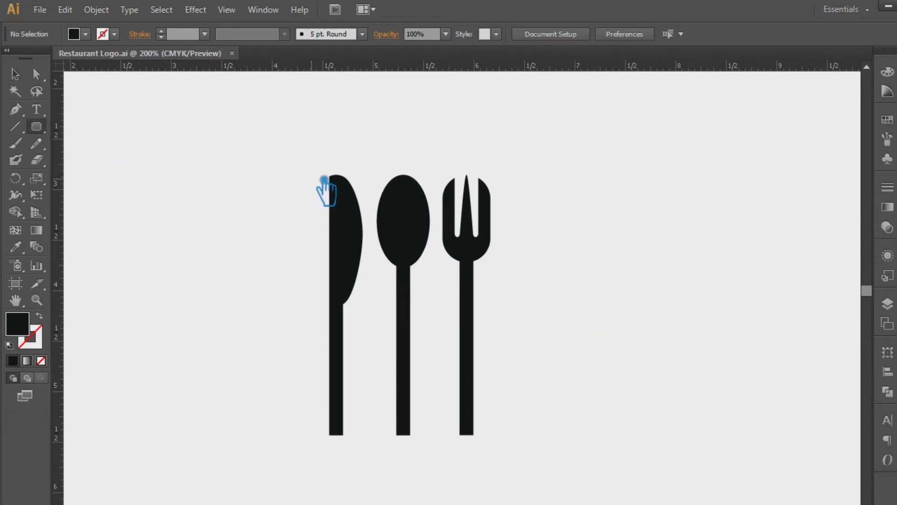
Draw a rounded-rectangle tile centred on the knife, shift it left, and ungroup.
drag(307, 147, 397, 470)
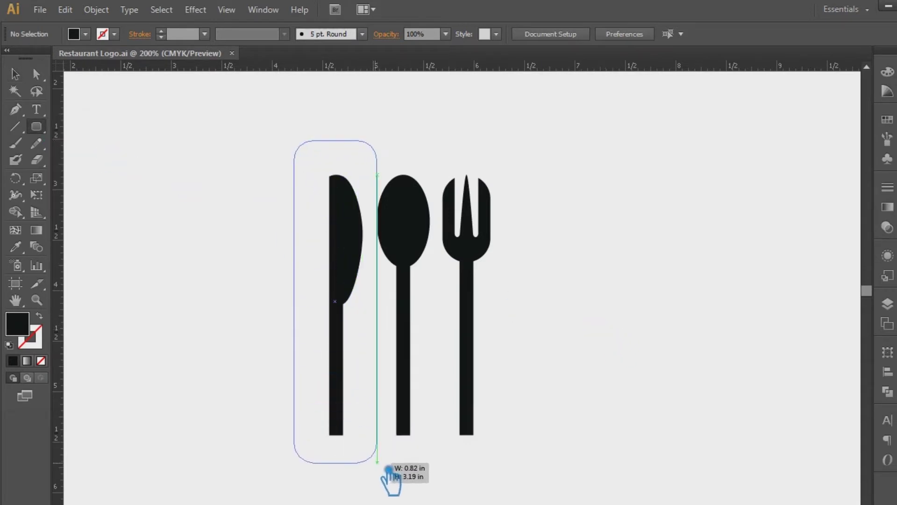
drag(396, 471, 396, 471)
click(18, 76)
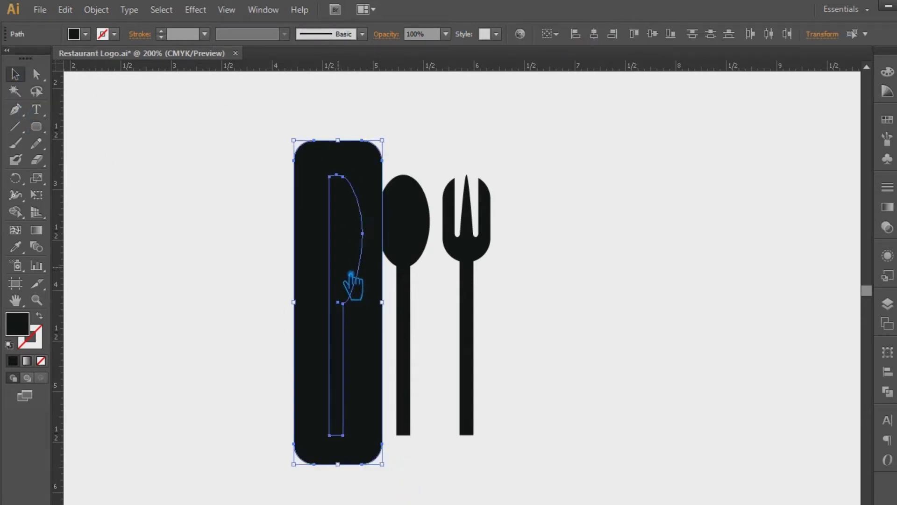
click(599, 40)
click(654, 37)
drag(374, 290, 336, 290)
right_click(299, 257)
click(348, 339)
click(307, 237)
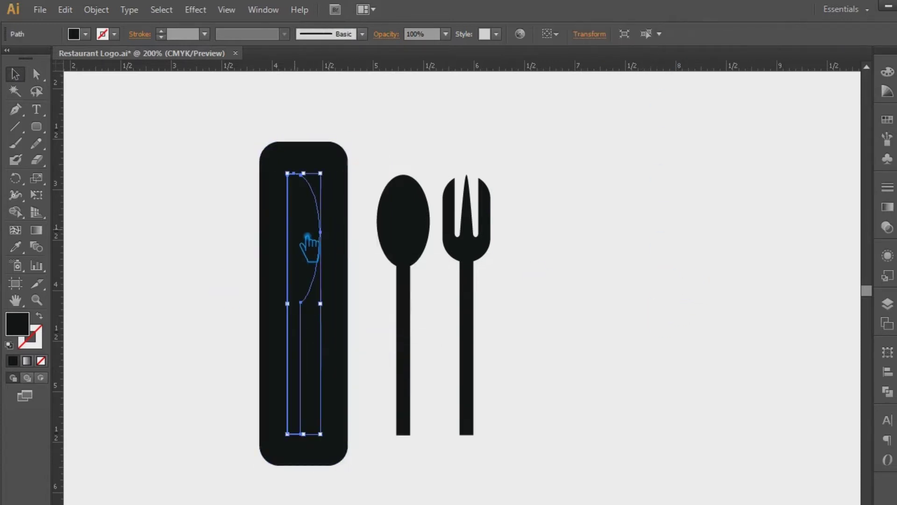
Fill the knife light blue and place a copy of the tile behind the spoon.
double_click(31, 332)
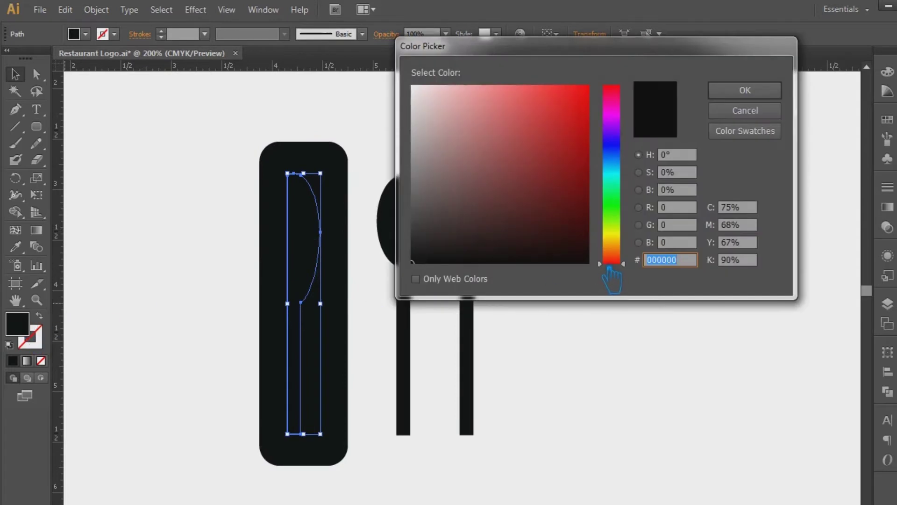
drag(621, 228, 621, 170)
click(566, 92)
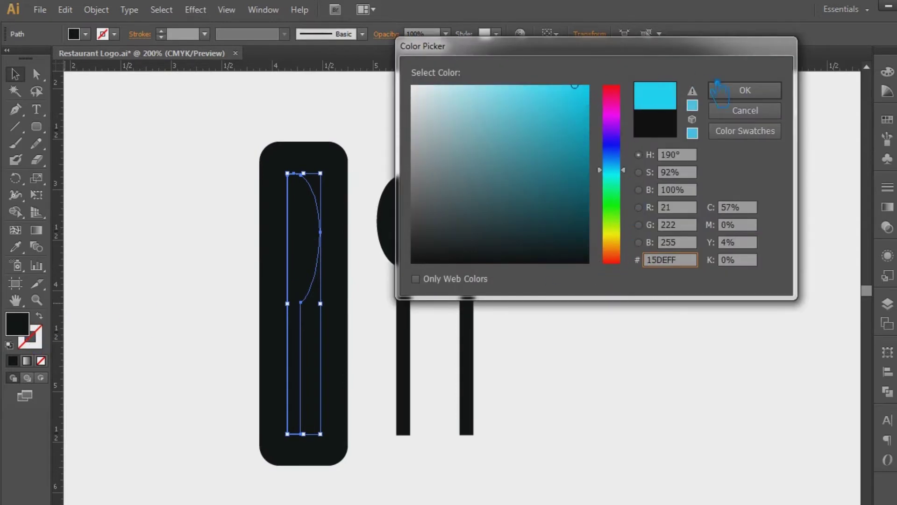
click(719, 86)
click(628, 313)
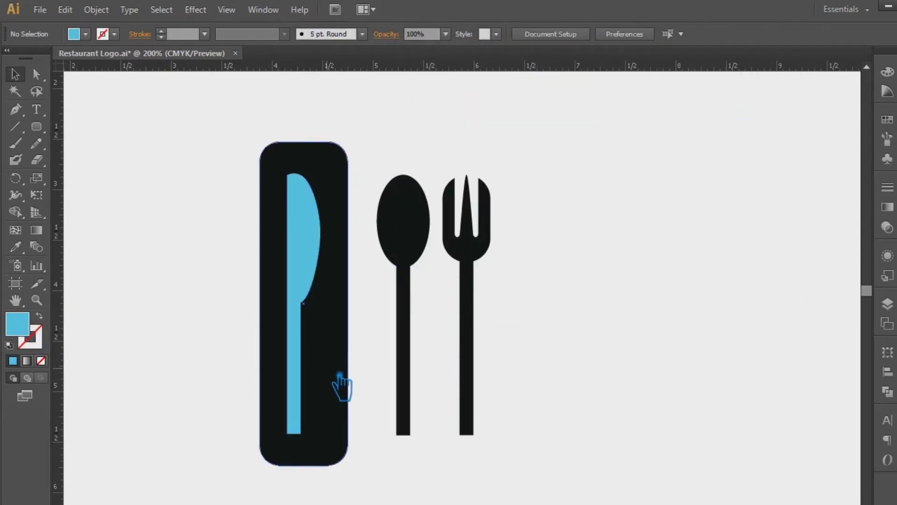
mouse_move(346, 379)
mouse_down()
mouse_move(442, 378)
mouse_move(423, 365)
mouse_up()
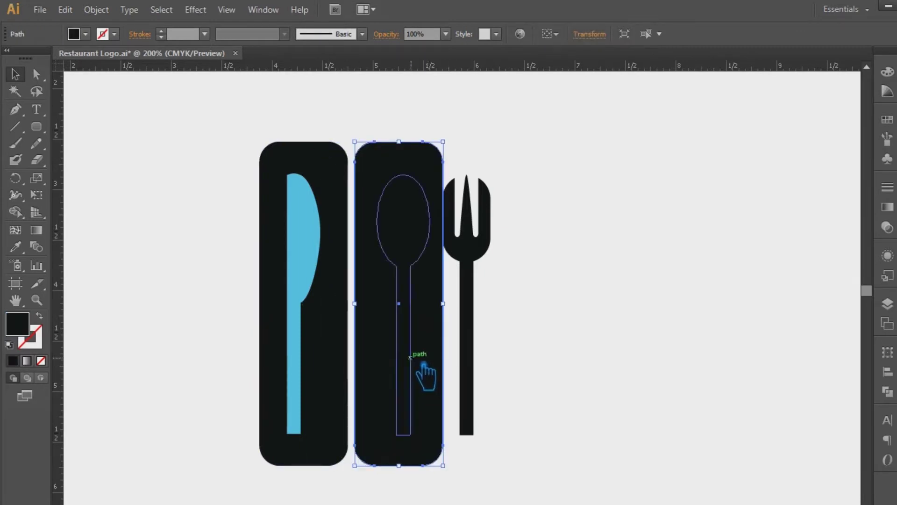
Give the spoon the knife's light-blue fill using the Eyedropper.
click(411, 247)
key(i)
click(314, 237)
key(v)
click(649, 355)
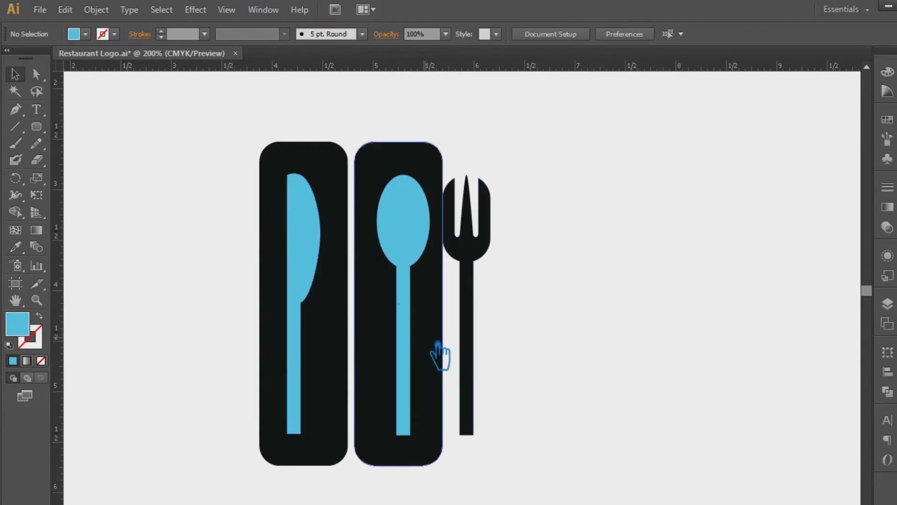
Place a tile copy behind the fork, shift the fork onto it, and colour it light blue.
drag(439, 355, 534, 352)
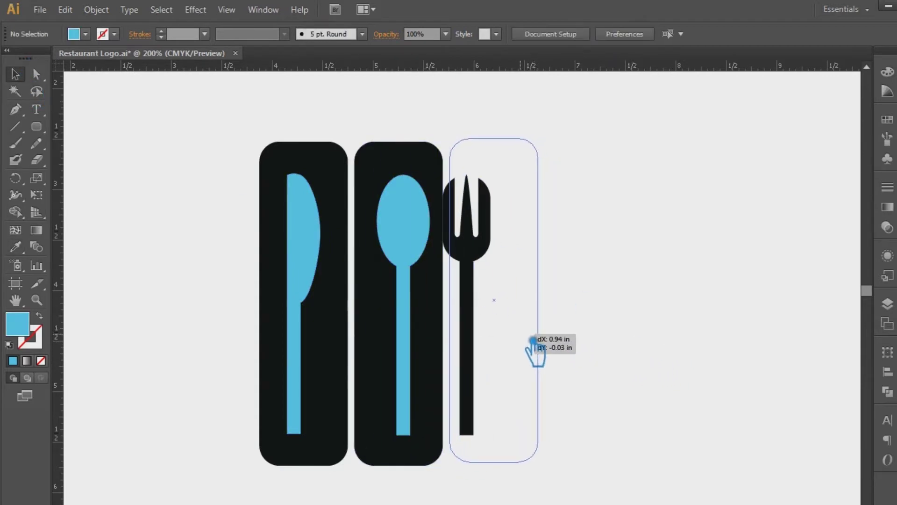
click(618, 317)
ctrl+click(477, 247)
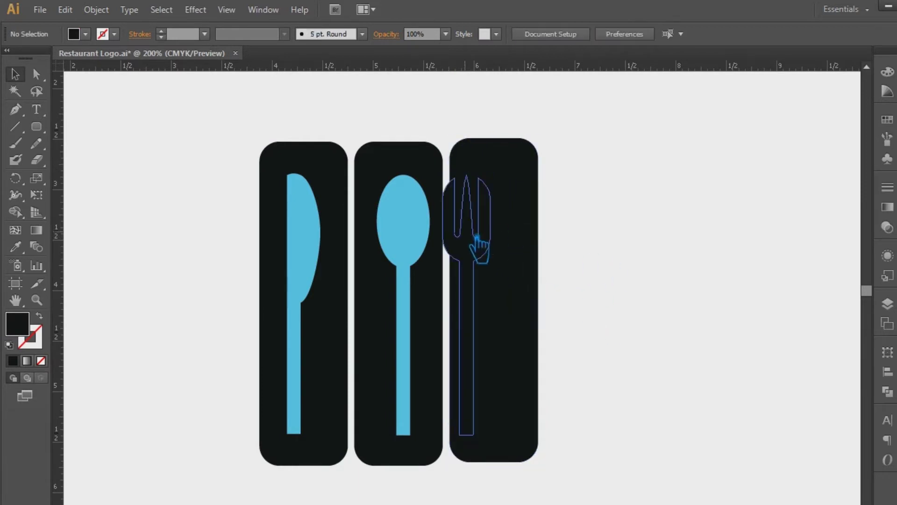
drag(488, 240, 513, 237)
key(i)
click(314, 236)
click(14, 75)
Centre the fork and the spoon horizontally and vertically on their tiles.
click(671, 206)
drag(581, 497, 470, 116)
click(598, 35)
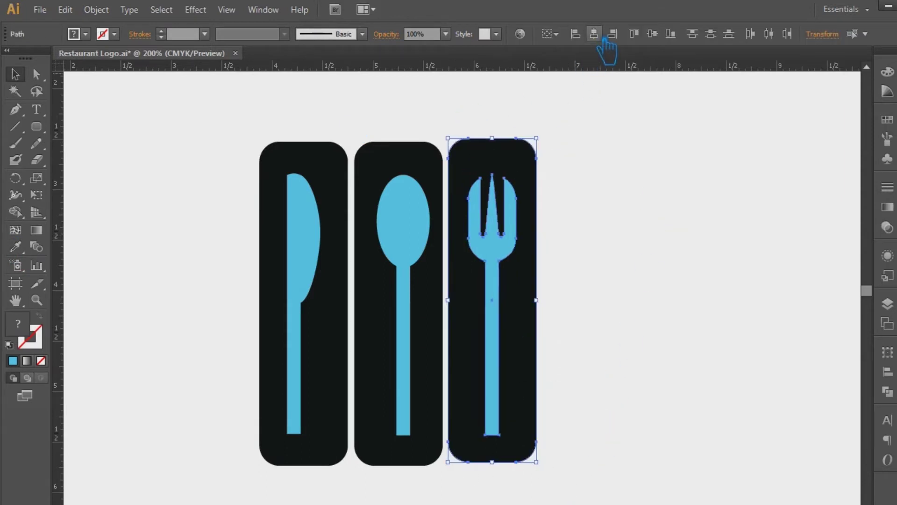
click(655, 36)
click(644, 312)
drag(433, 482, 412, 140)
click(594, 34)
click(653, 35)
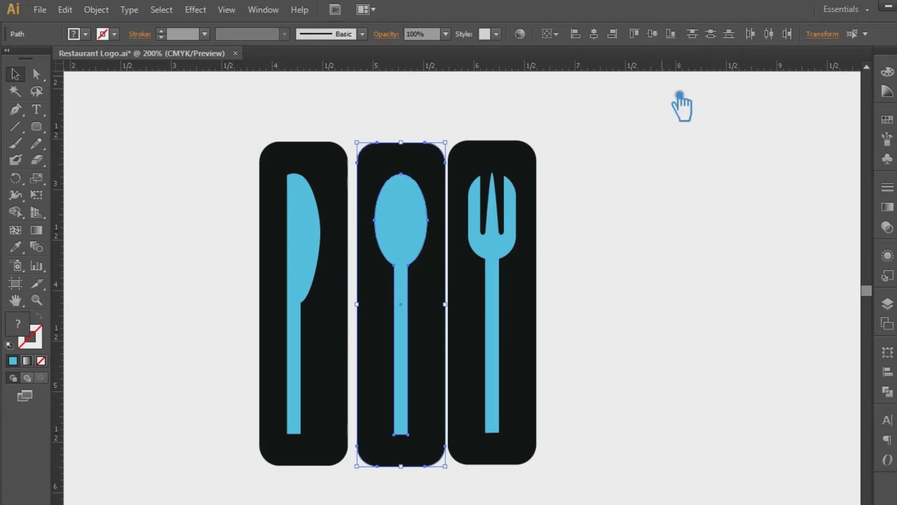
click(578, 322)
Nudge the knife slightly right within its tile.
drag(330, 475, 252, 101)
click(653, 33)
click(401, 470)
drag(326, 475, 264, 118)
click(169, 117)
click(311, 251)
drag(311, 251, 313, 250)
click(200, 256)
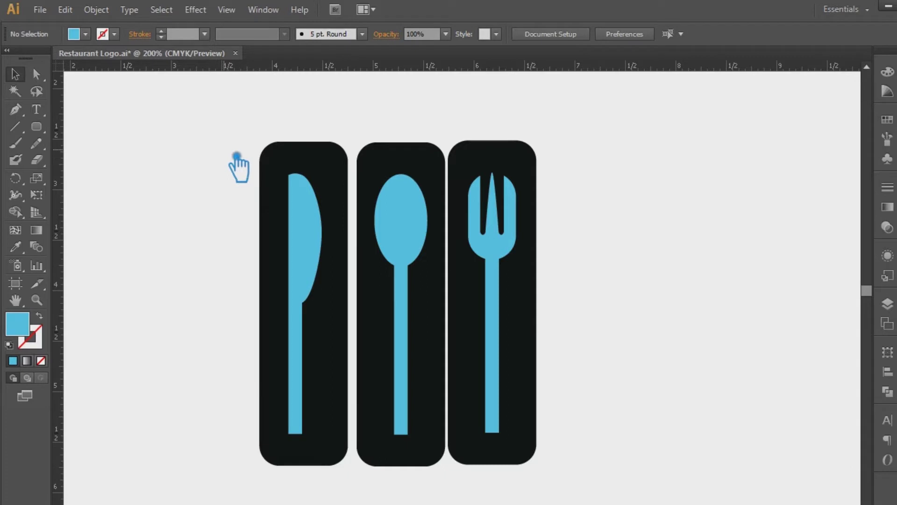
Ungroup the fork from its black tile.
click(319, 242)
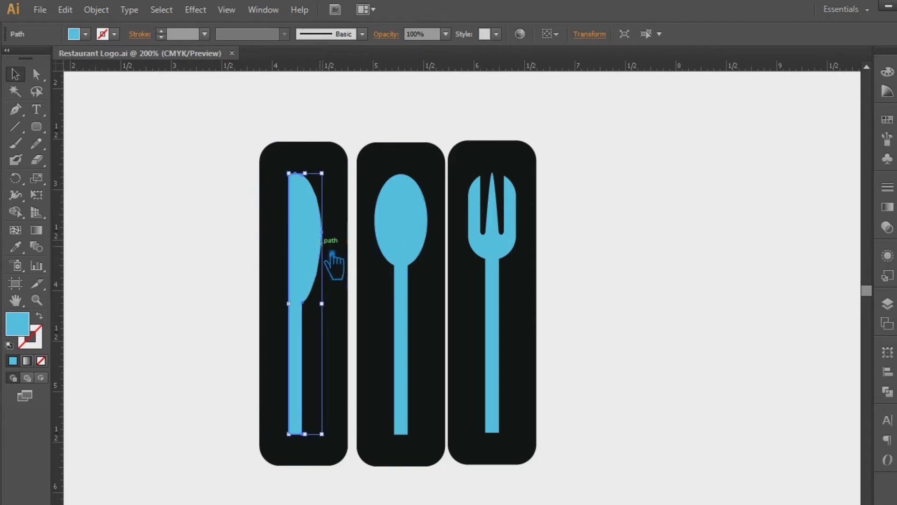
shift+click(405, 254)
shift+click(505, 245)
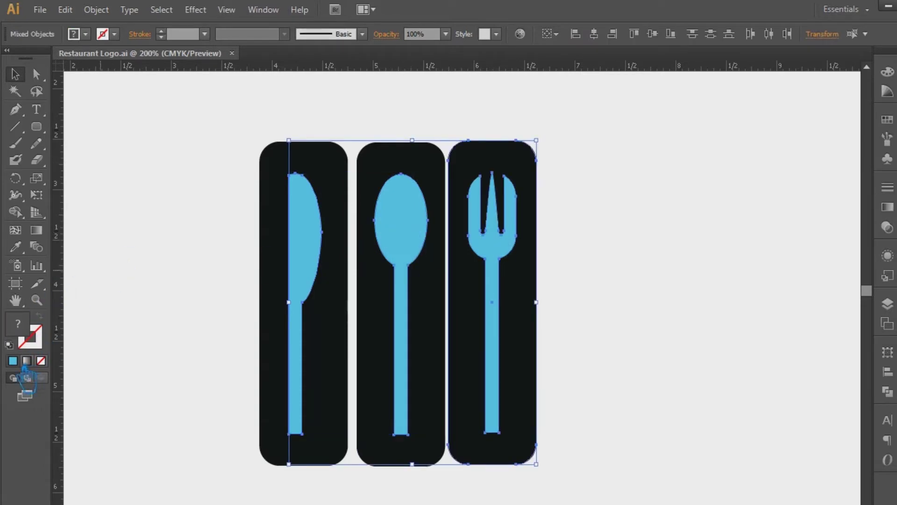
click(514, 238)
right_click(502, 235)
click(554, 315)
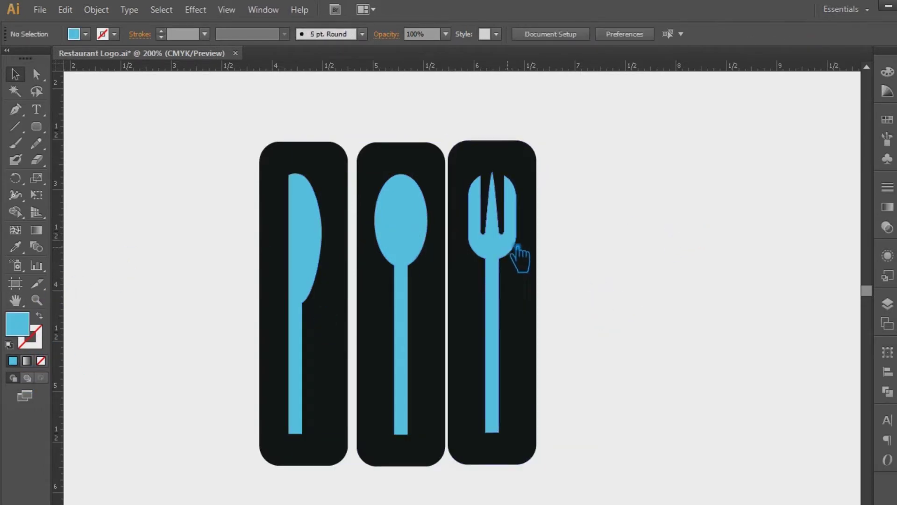
Change the knife, spoon and fork fill to pure white.
click(517, 250)
shift+click(407, 241)
shift+click(329, 245)
double_click(17, 323)
mouse_move(420, 96)
mouse_down()
mouse_move(469, 88)
mouse_move(484, 101)
mouse_move(414, 85)
mouse_up()
click(745, 90)
click(703, 217)
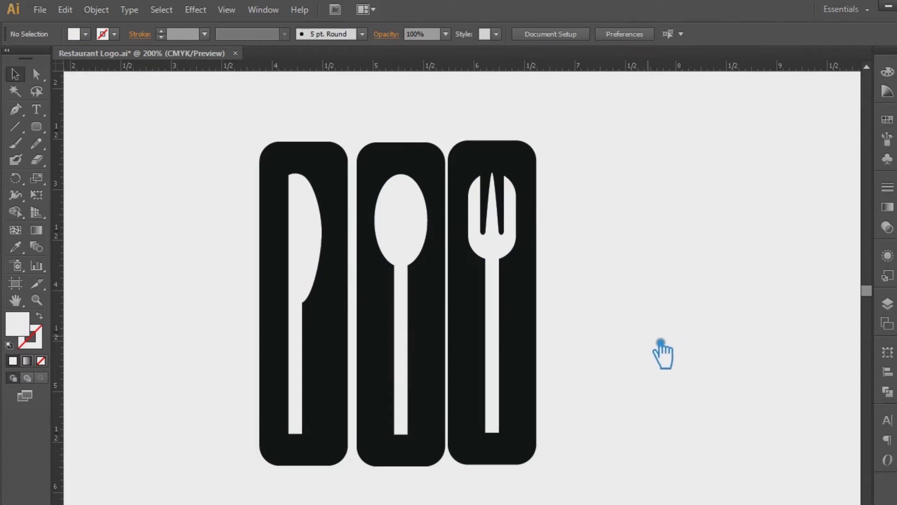
click(318, 240)
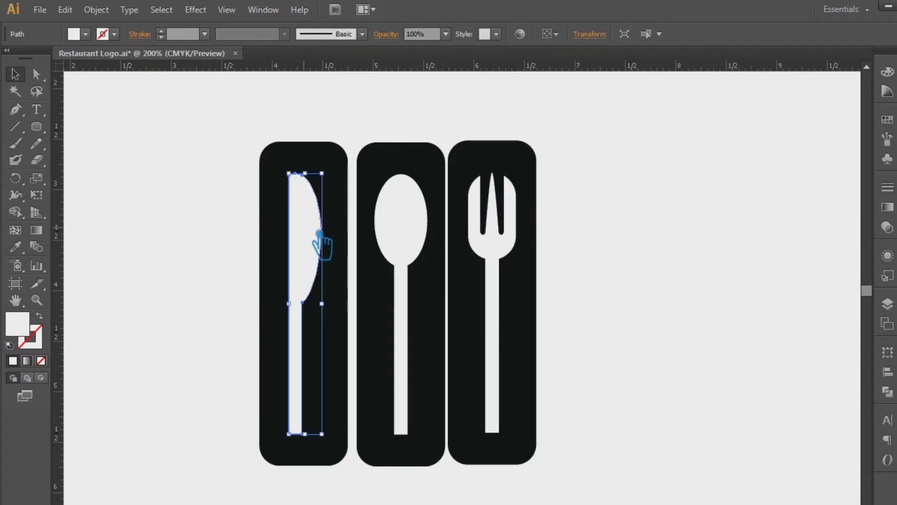
Nudge the knife, spoon and fork slightly down.
shift+click(407, 237)
shift+click(512, 232)
key(Down)
click(689, 206)
Lower the top anchors of the three black tiles to shorten them.
drag(581, 163, 243, 118)
drag(571, 179, 211, 118)
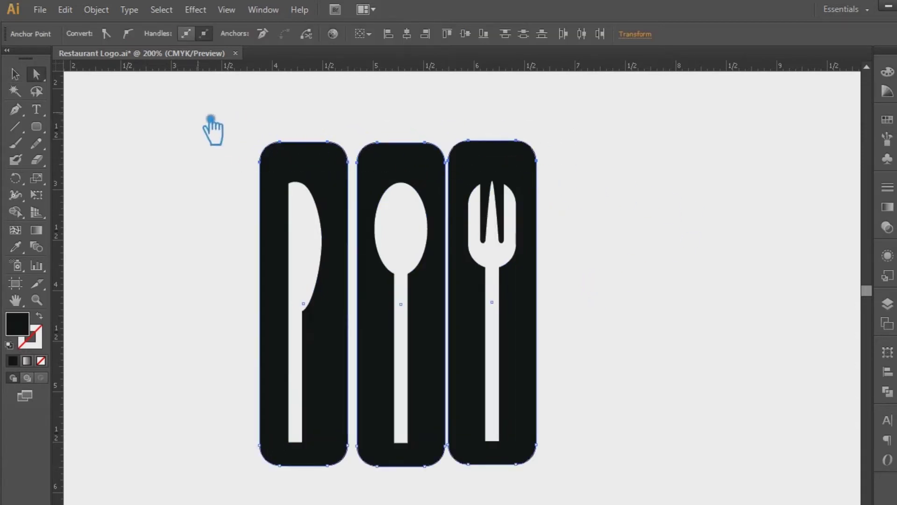
key(Down)
key(Down)
key(Down)
key(Down)
key(Down)
key(Down)
key(Down)
key(Down)
key(Down)
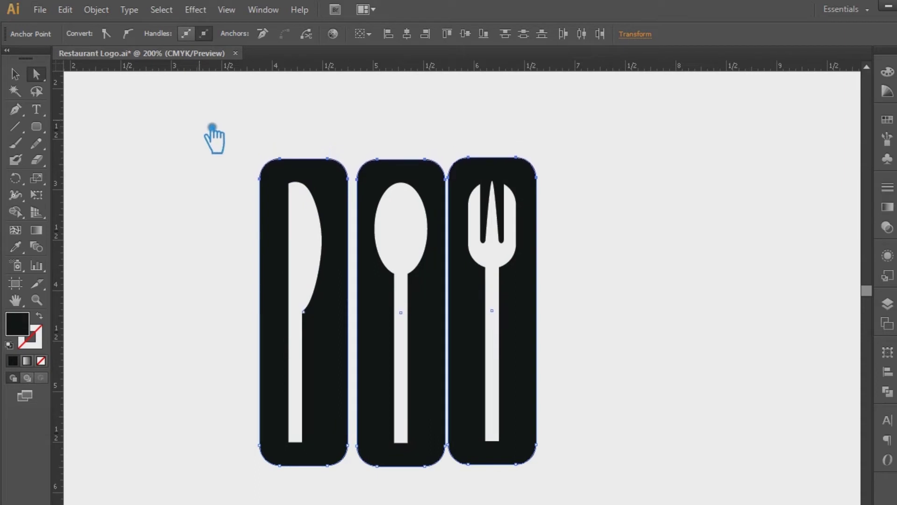
key(v)
click(151, 130)
Group the fork with its tile after selecting each tile set.
drag(426, 496, 381, 131)
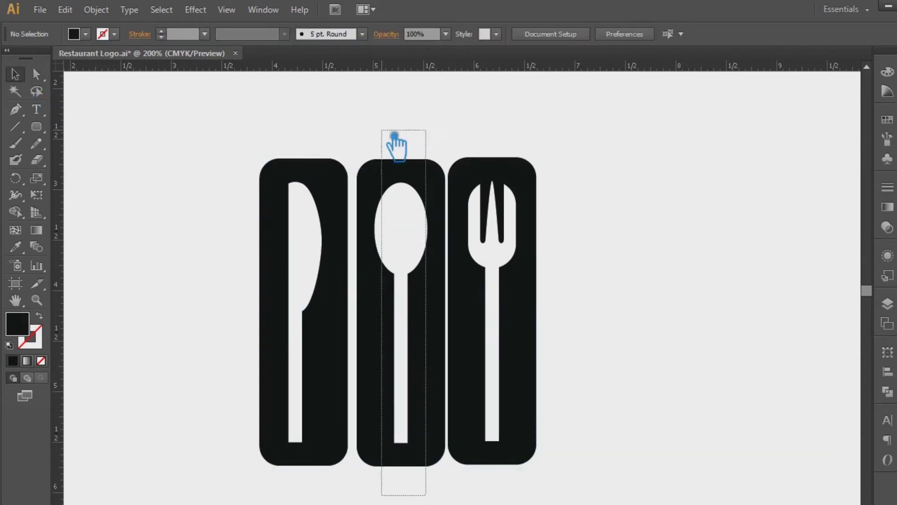
drag(236, 134, 338, 474)
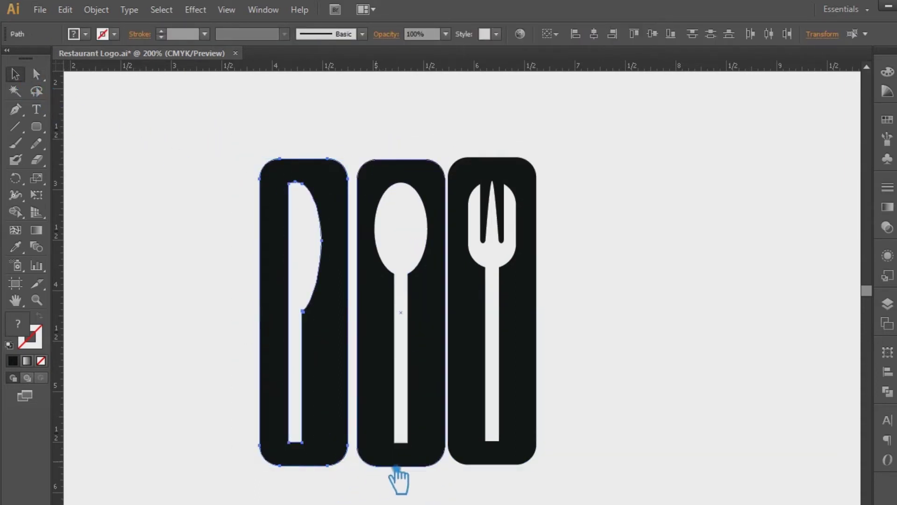
drag(584, 485, 495, 184)
key(ctrl+g)
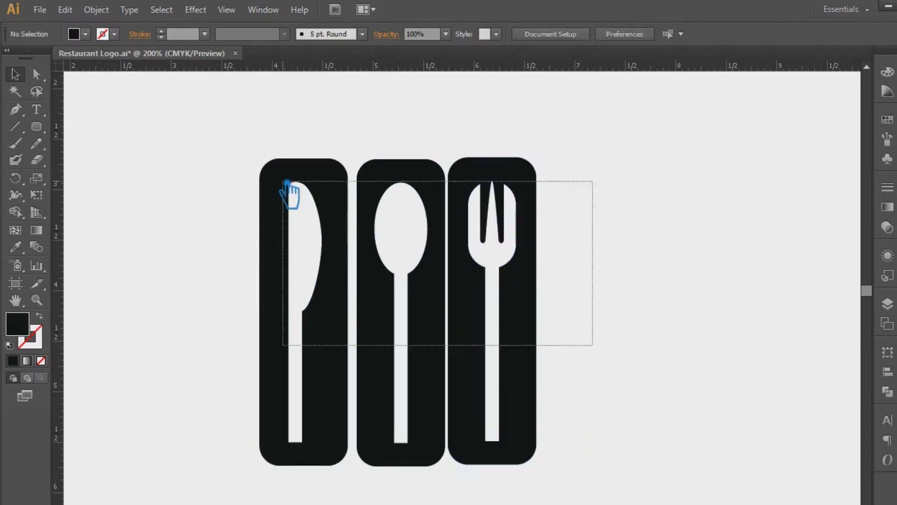
Vertically align the three tiles and distribute them evenly by centre.
drag(592, 401, 289, 192)
click(658, 36)
click(788, 33)
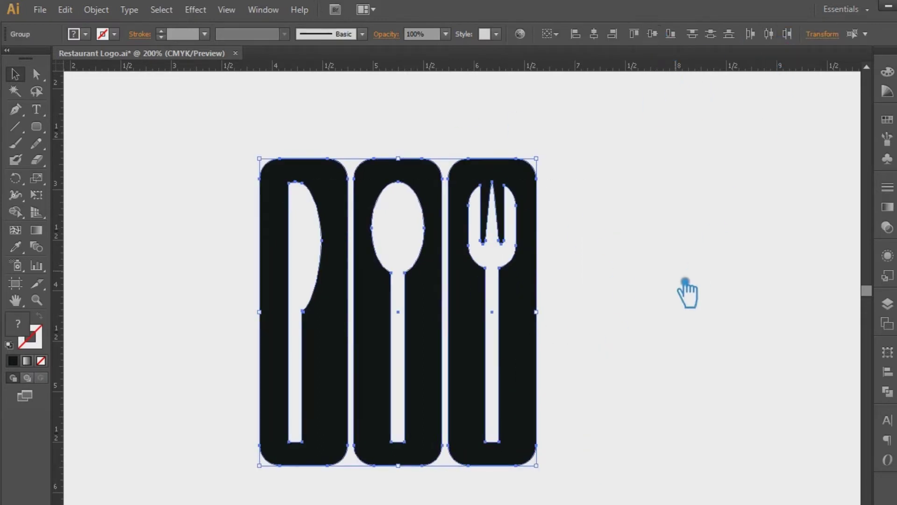
click(680, 289)
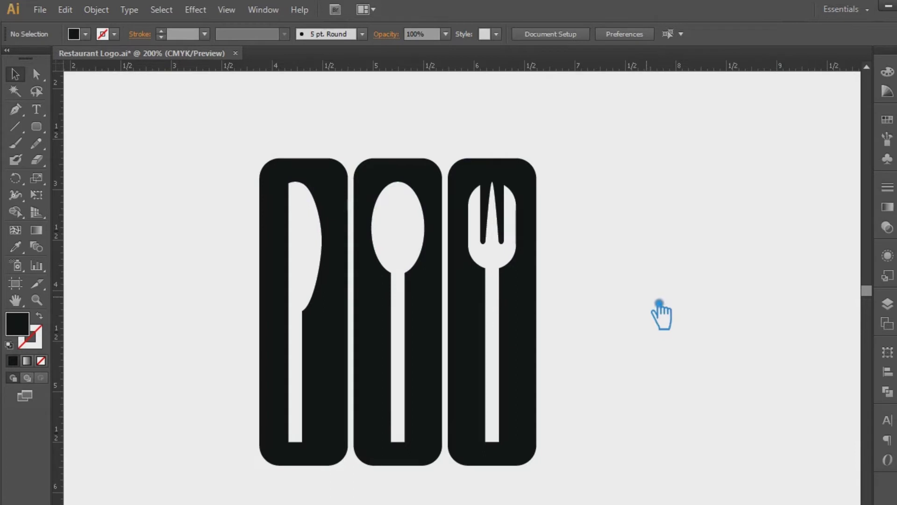
Move the black moustache above the logo and ungroup it into two halves.
key(ctrl+minus)
key(ctrl+minus)
key(ctrl+minus)
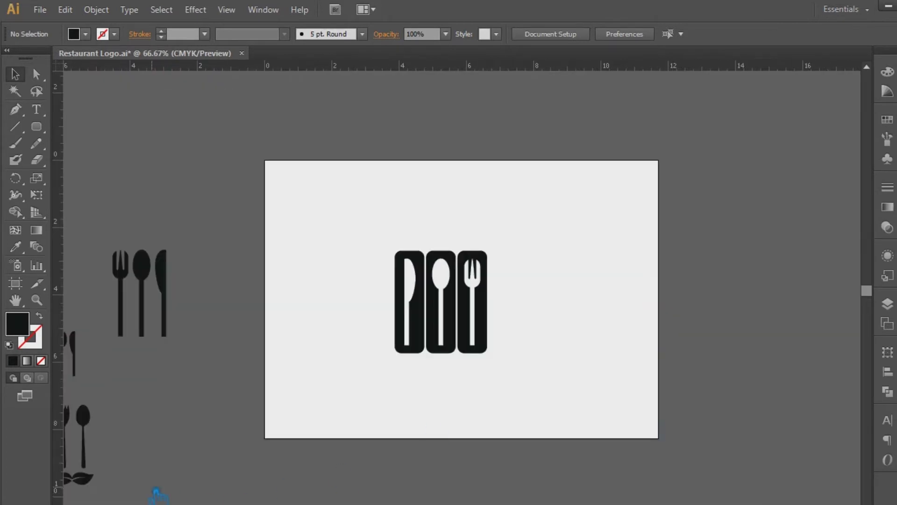
drag(94, 489, 483, 229)
click(561, 266)
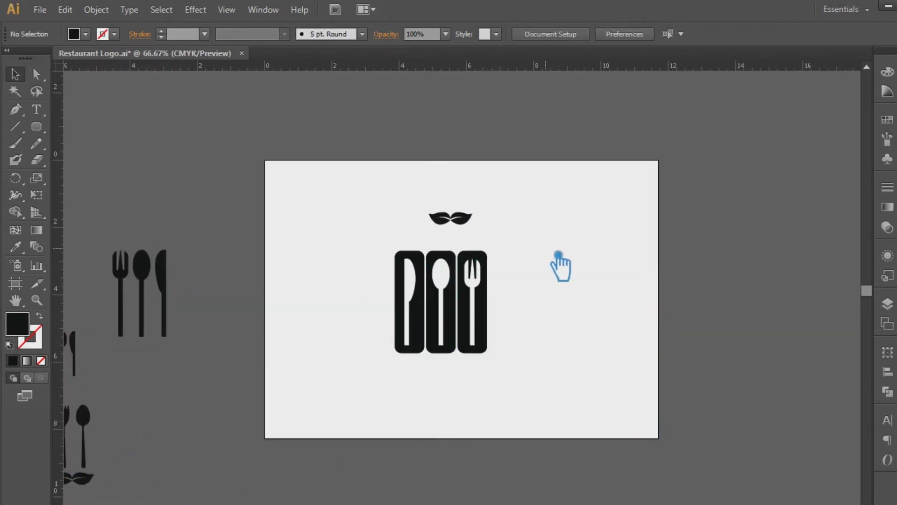
key(ctrl+plus)
key(ctrl+plus)
right_click(457, 113)
click(491, 194)
click(515, 154)
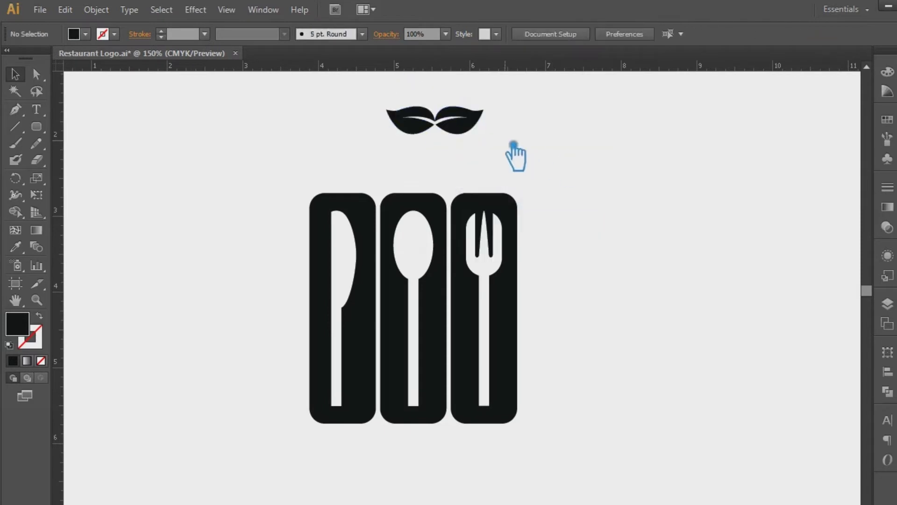
click(437, 107)
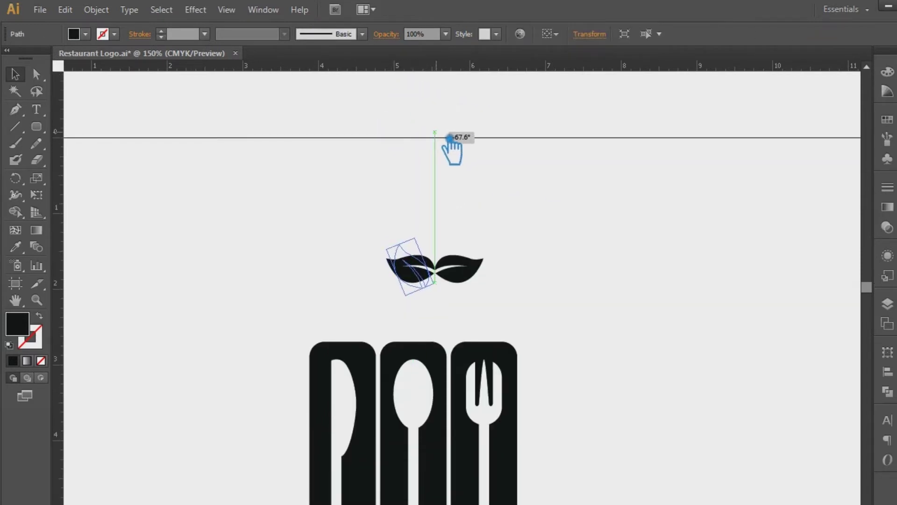
Rotate the left moustache half upright into a leaf and delete the right half.
drag(403, 96, 456, 154)
click(475, 284)
key(Delete)
click(420, 286)
right_click(419, 284)
click(423, 282)
Mirror a copy of the leaf vertically, move it right, and shrink it.
right_click(426, 279)
mouse_move(453, 454)
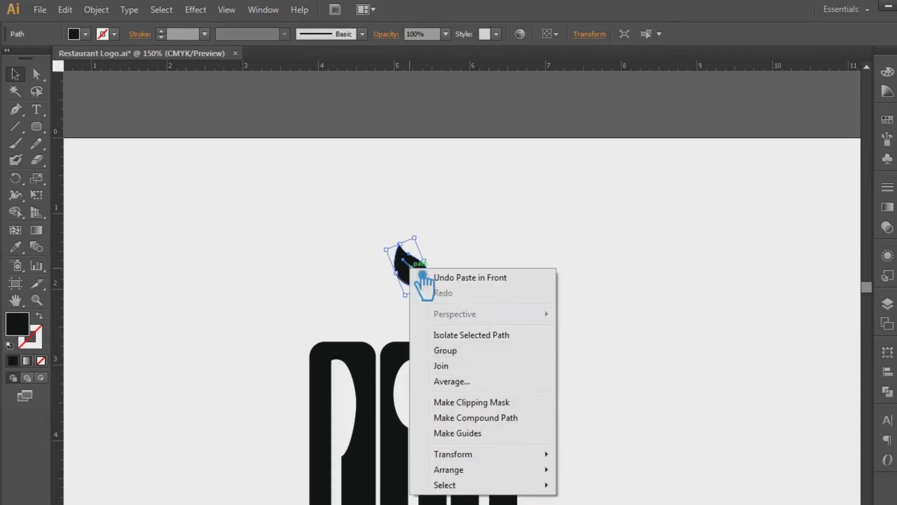
click(616, 382)
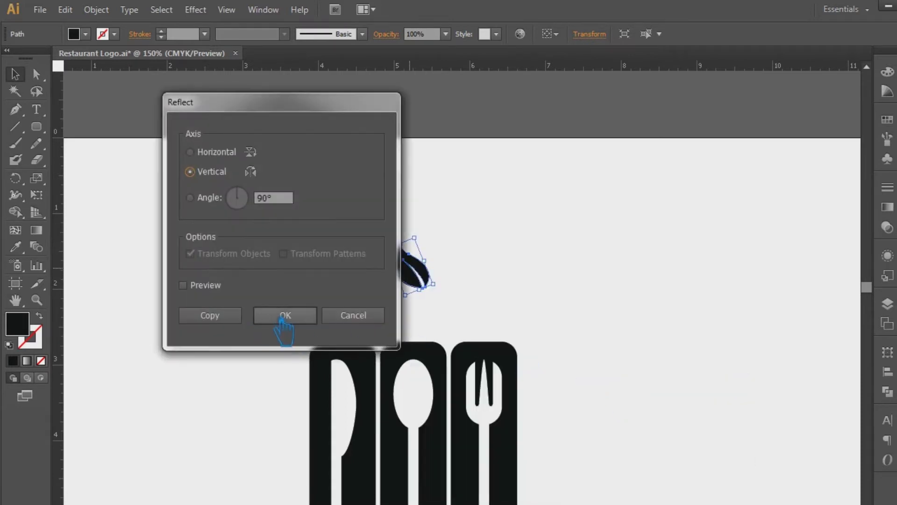
click(284, 312)
mouse_move(428, 281)
mouse_down()
mouse_move(457, 283)
mouse_move(466, 251)
mouse_move(457, 262)
mouse_up()
click(475, 293)
click(448, 269)
drag(472, 305, 330, 230)
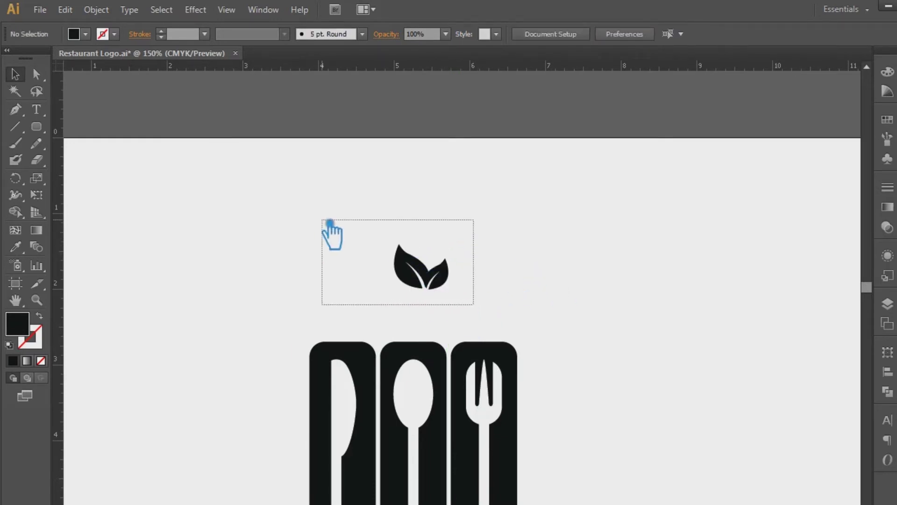
Group the leaves, enlarge them atop the spoon tile, and pick green 74B71C.
key(ctrl+g)
drag(444, 280, 436, 331)
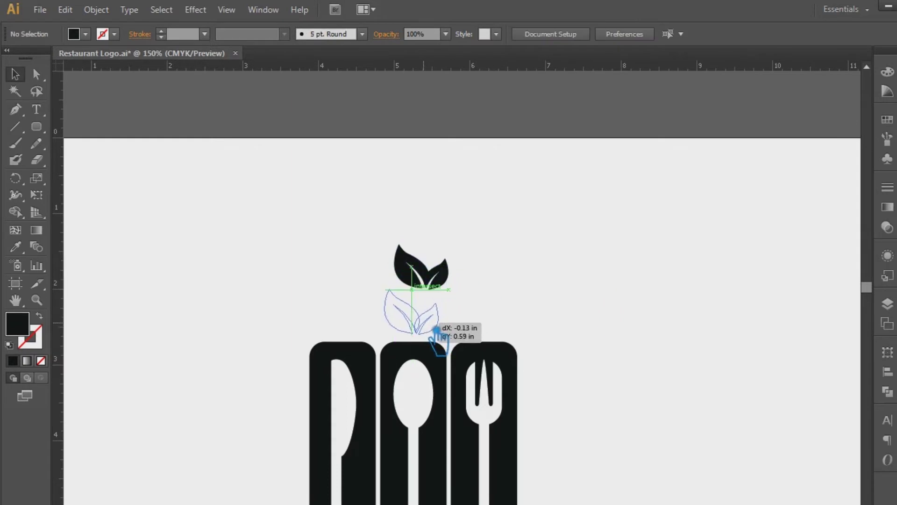
drag(437, 290, 514, 221)
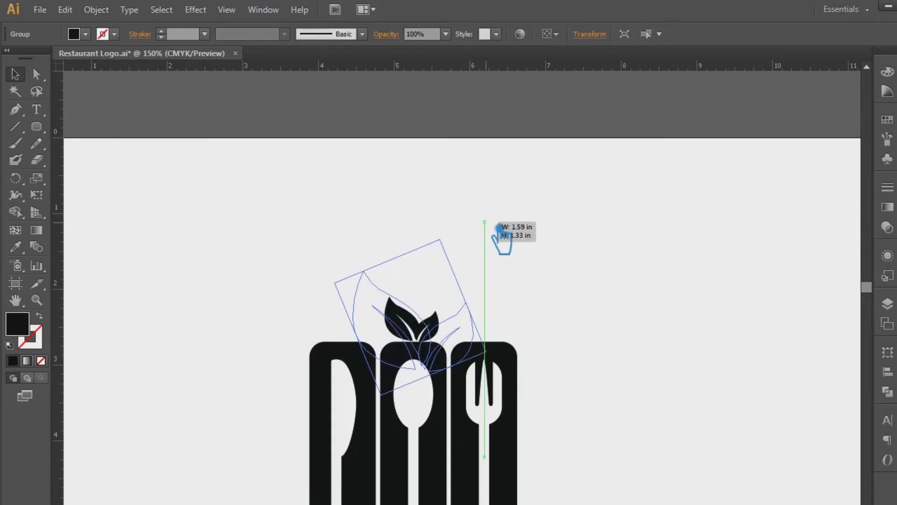
drag(423, 337, 424, 324)
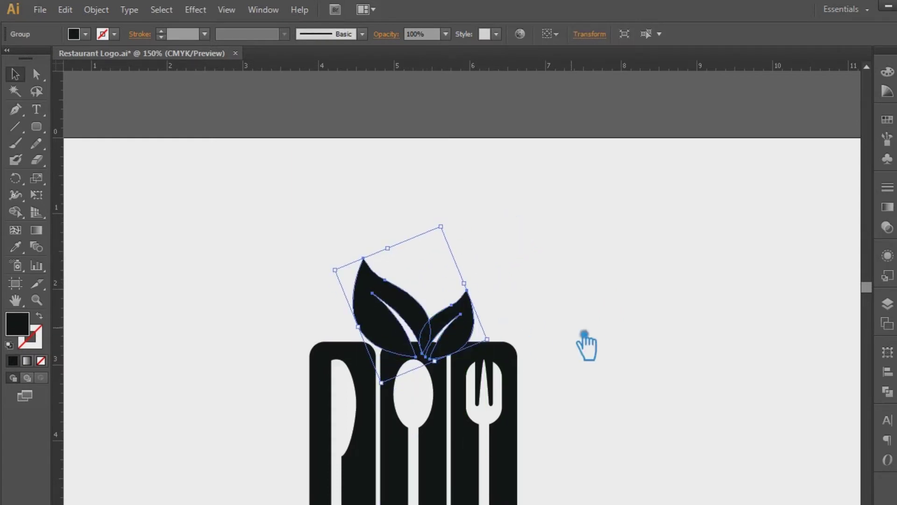
double_click(21, 327)
drag(613, 234, 629, 227)
click(561, 140)
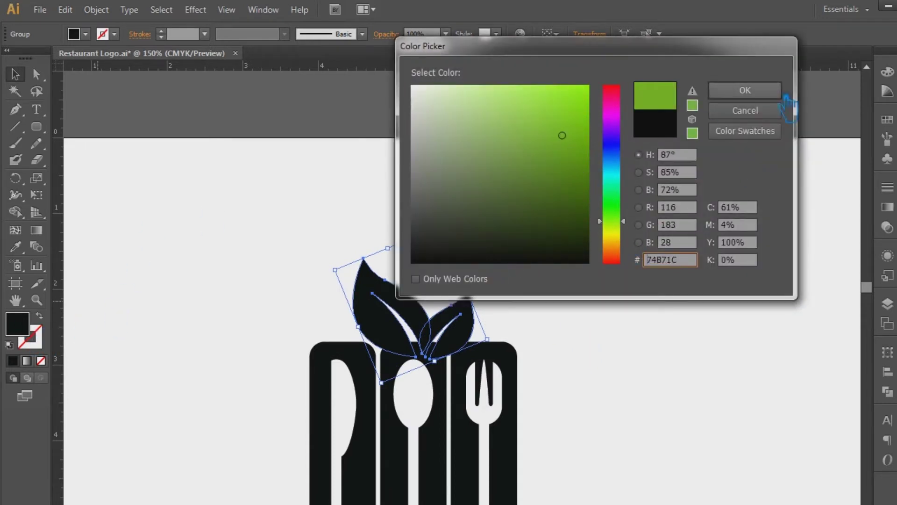
Apply the green fill to the leaves and rotate the leaf group back upright.
click(745, 90)
click(651, 292)
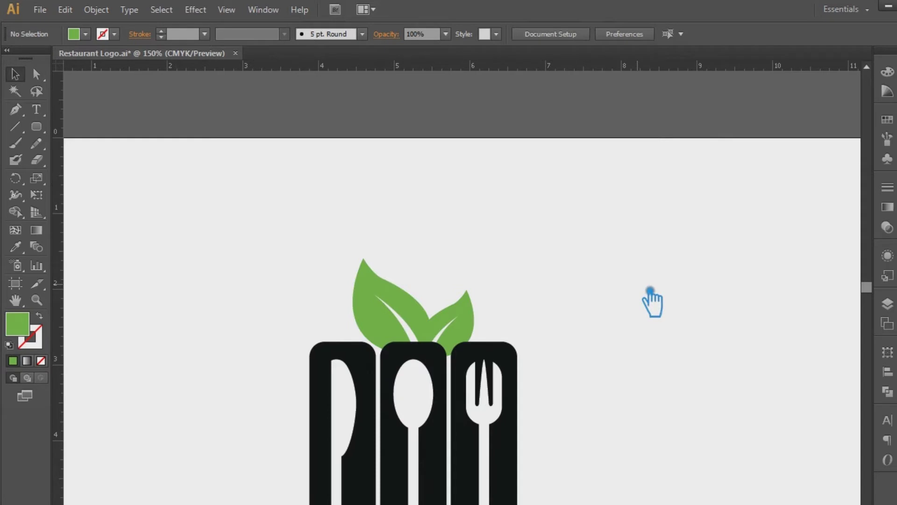
click(475, 317)
mouse_move(452, 231)
mouse_down()
mouse_move(465, 210)
mouse_move(457, 220)
mouse_up()
click(615, 252)
Enlarge the leaf group and move it up above the three cutlery tiles.
key(ctrl+minus)
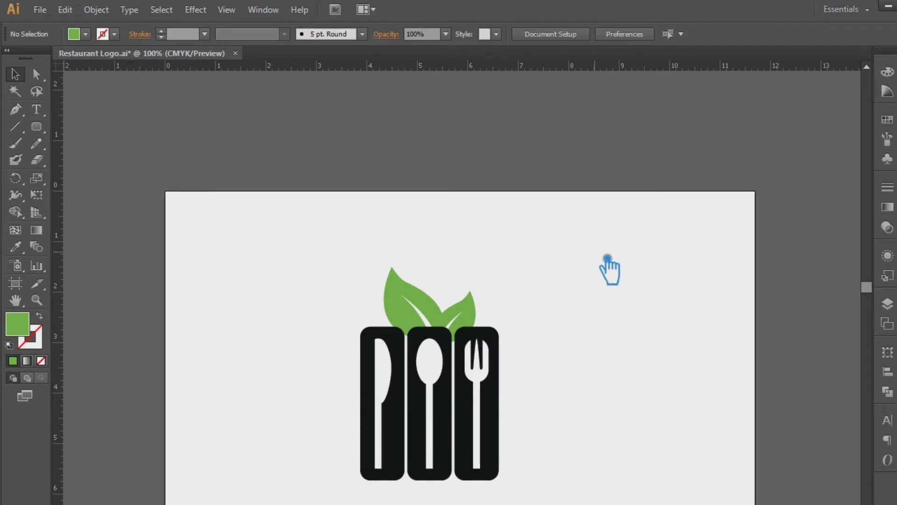
scroll(580, 291, down, 3)
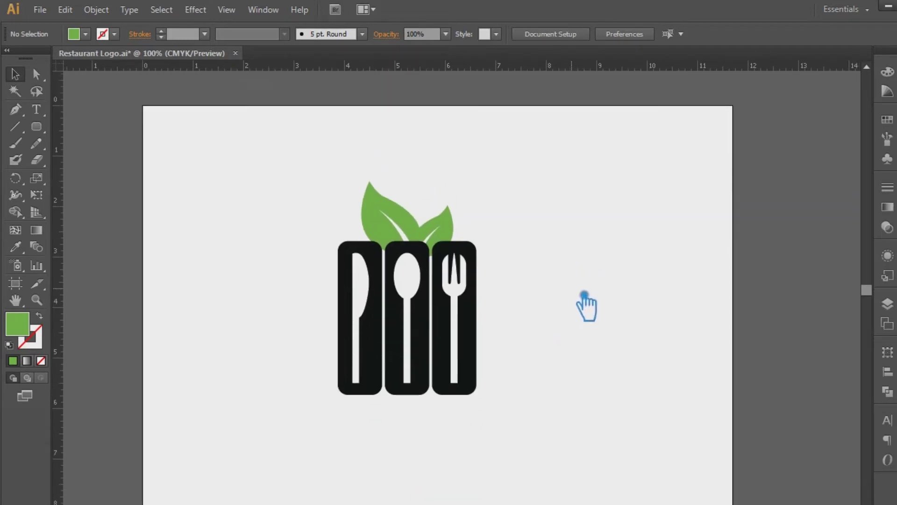
click(403, 239)
mouse_move(444, 171)
mouse_down()
mouse_move(621, 76)
mouse_move(493, 375)
mouse_move(507, 358)
mouse_move(475, 380)
mouse_up()
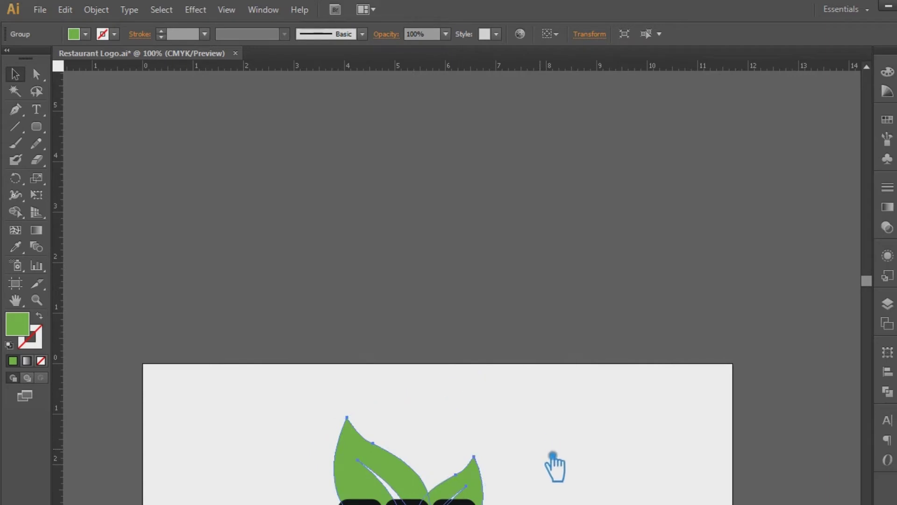
scroll(555, 462, down, 8)
mouse_move(404, 252)
mouse_down()
mouse_move(404, 239)
mouse_move(405, 253)
mouse_up()
click(595, 280)
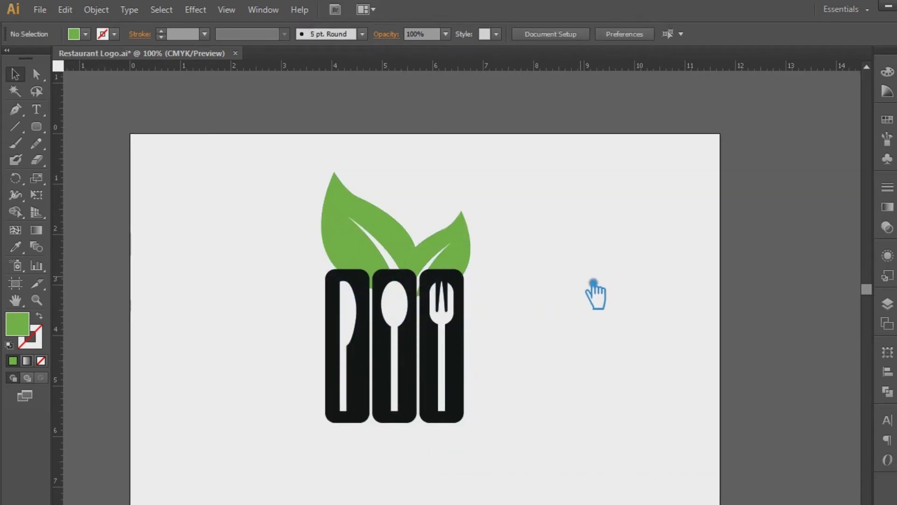
Ungroup the two leaves into separate shapes.
click(391, 229)
right_click(452, 214)
click(490, 296)
click(554, 258)
Add a 0.1 in Offset Path around the smaller right leaf.
click(463, 236)
click(96, 10)
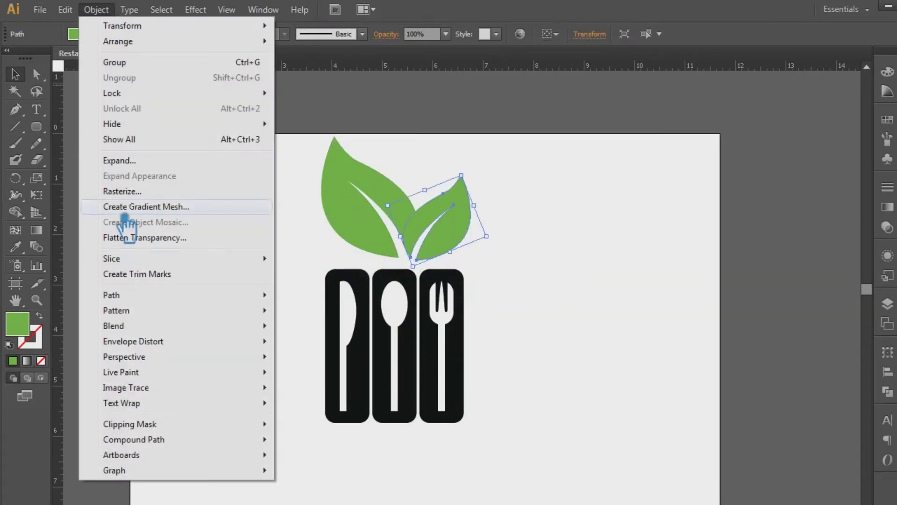
click(391, 347)
click(585, 173)
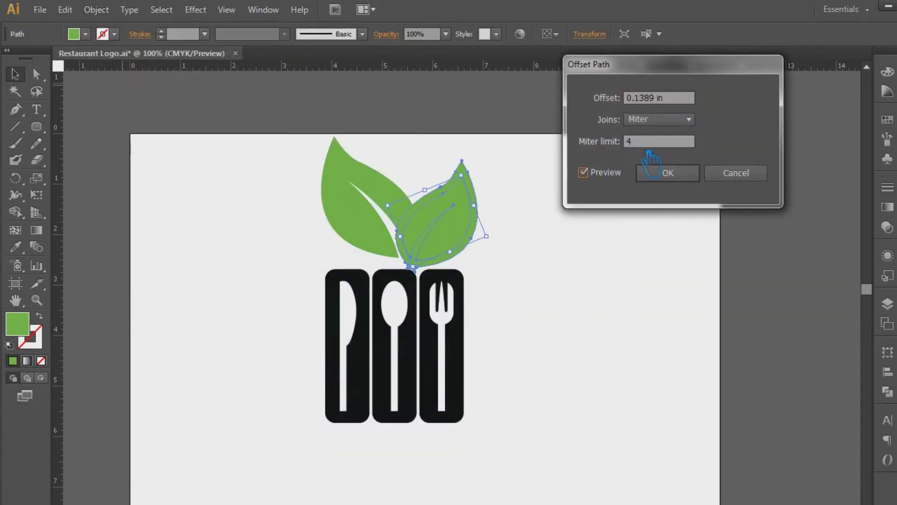
text(1)
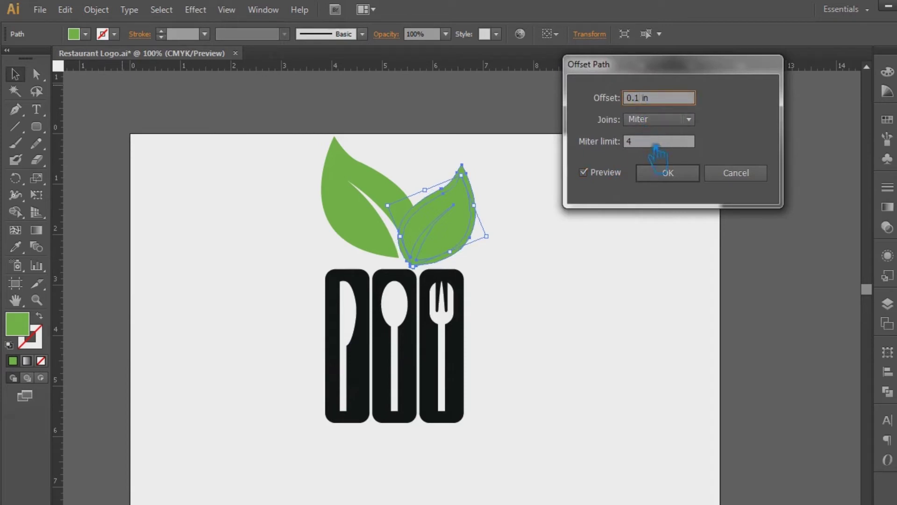
click(661, 174)
Divide the left leaf and the offset outline with Pathfinder Divide.
shift+click(347, 198)
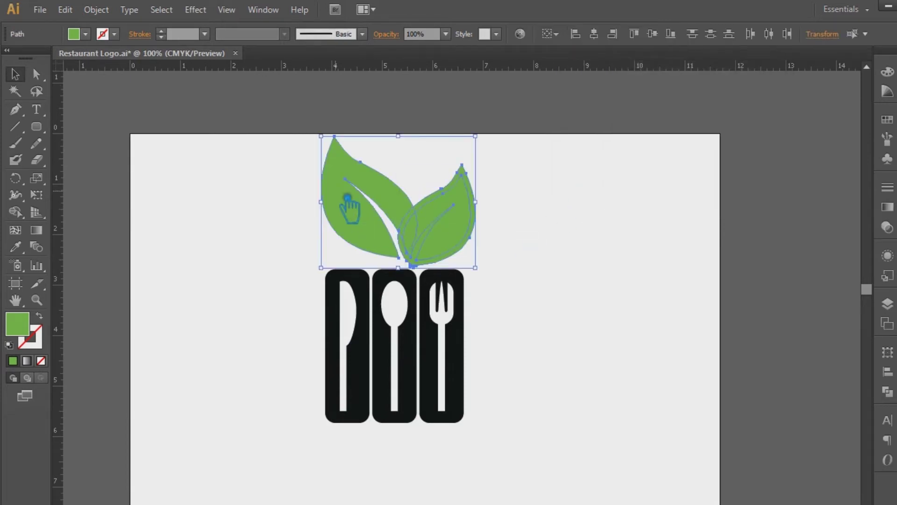
click(888, 392)
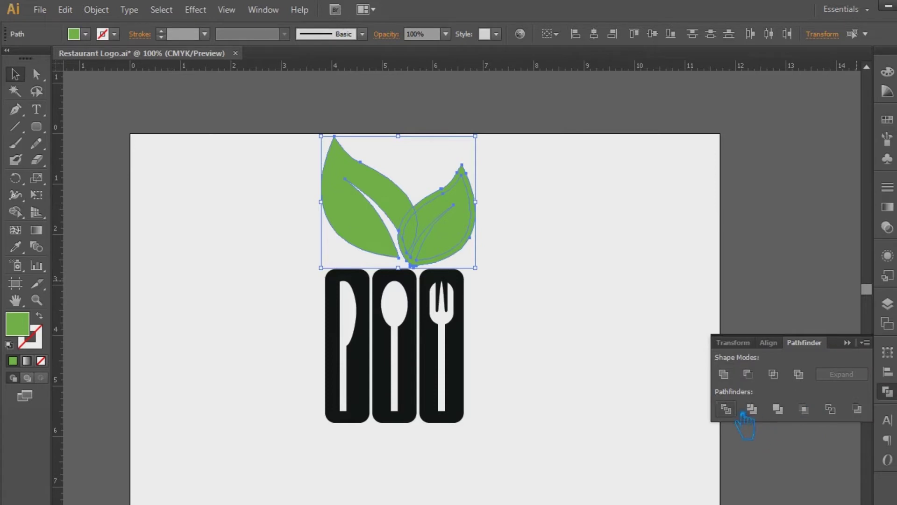
click(724, 411)
click(659, 289)
Ungroup the divided pieces and delete the offset piece to leave a gap.
right_click(437, 191)
click(491, 273)
click(540, 214)
click(483, 200)
key(Delete)
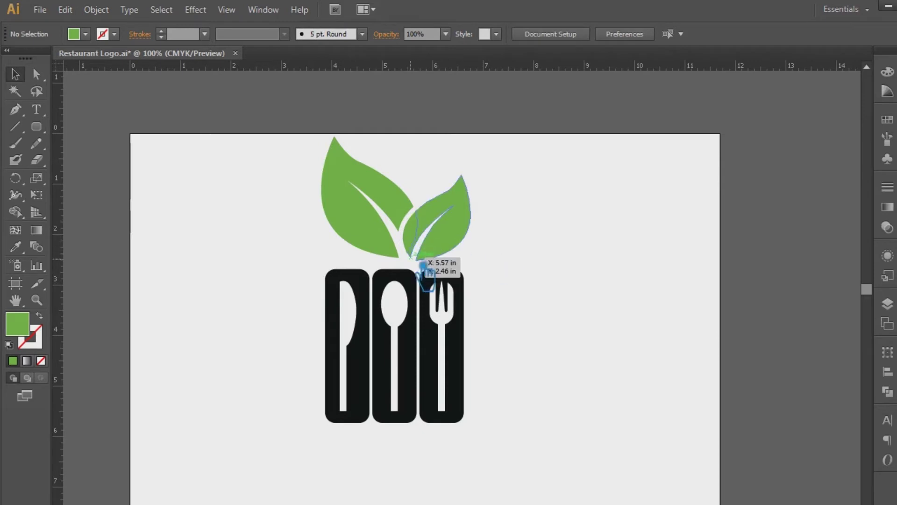
Reselect the trimmed right leaf with the Pathfinder options showing.
click(423, 252)
click(538, 243)
click(459, 219)
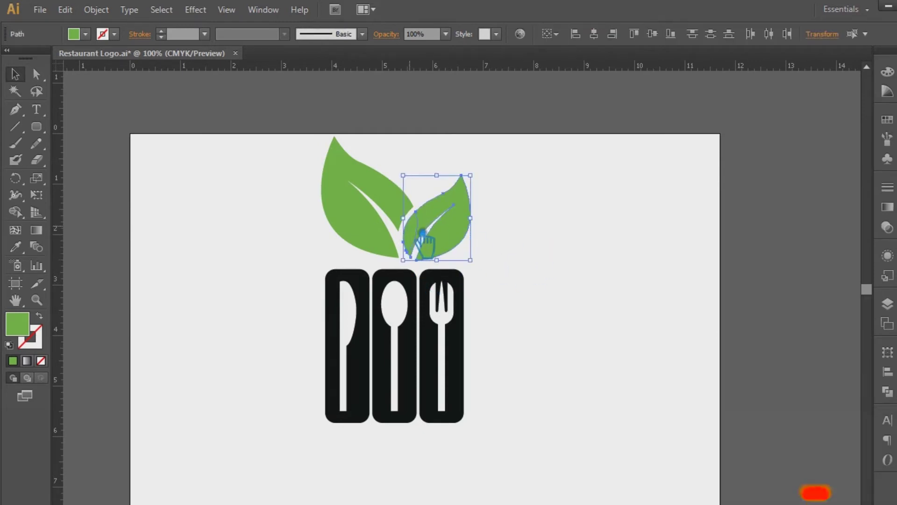
click(887, 391)
click(557, 271)
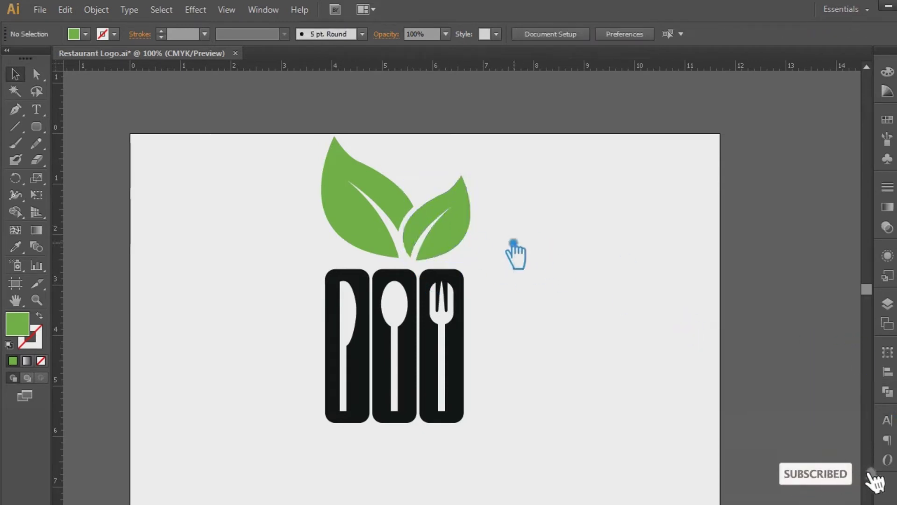
click(475, 220)
key(Delete)
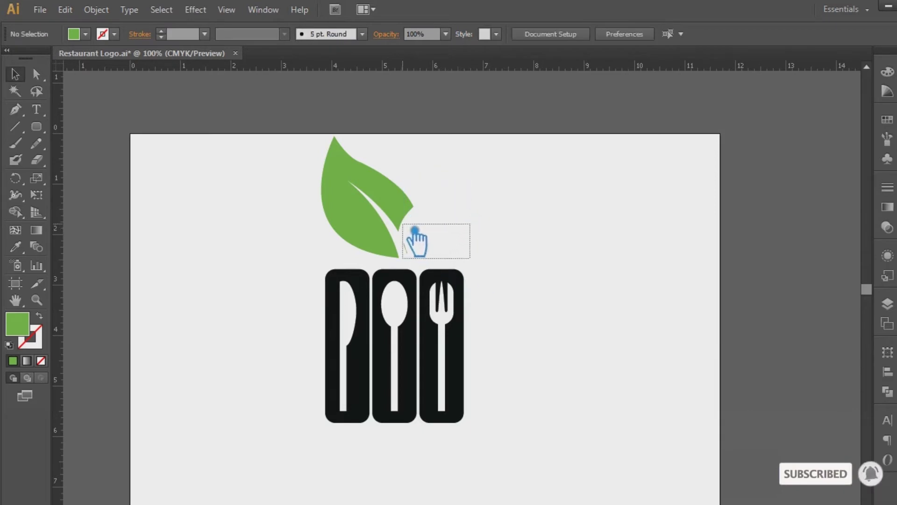
drag(433, 244, 402, 224)
key(Delete)
click(391, 200)
key(Delete)
drag(504, 254, 222, 142)
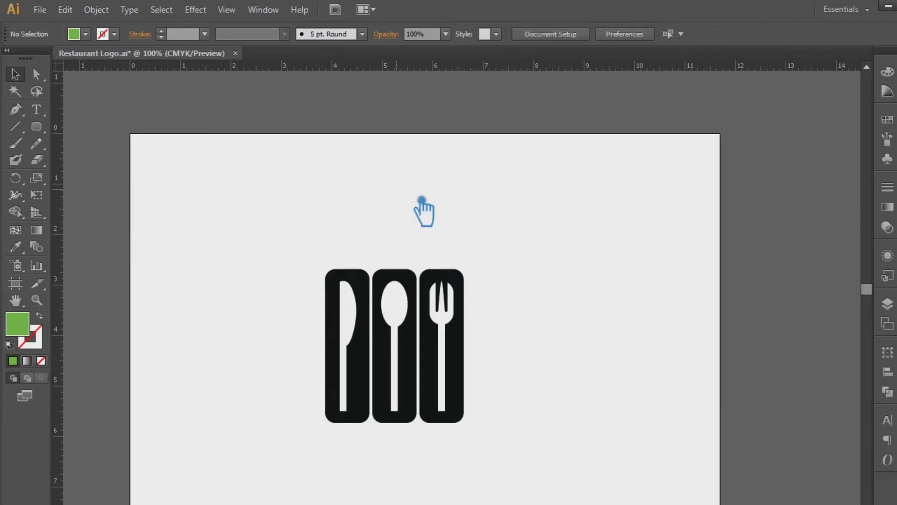
key(ctrl+z)
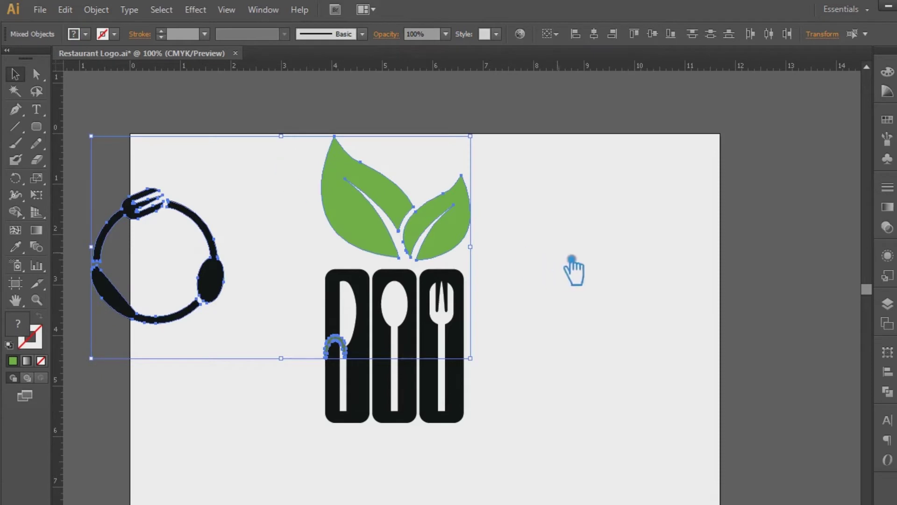
click(563, 269)
click(335, 346)
click(199, 304)
key(Delete)
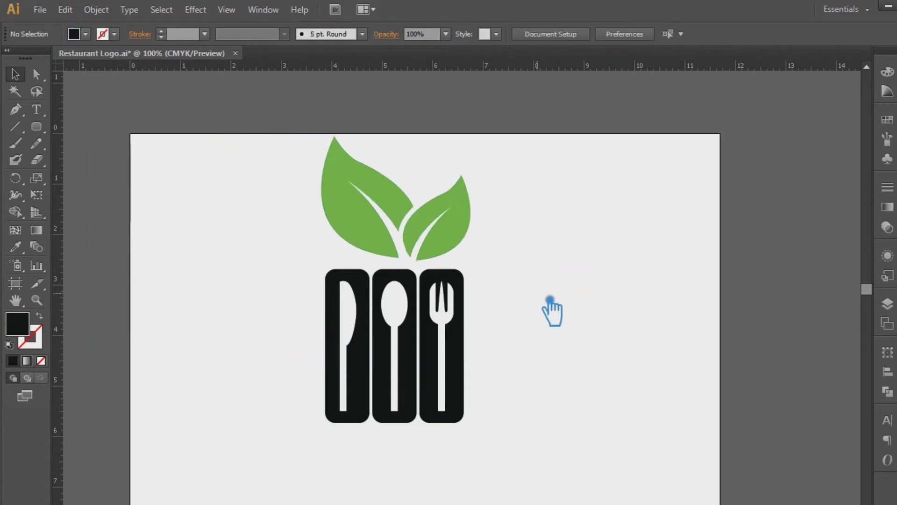
click(371, 190)
Fill the larger left leaf with a darker green.
click(569, 215)
click(346, 197)
double_click(17, 323)
click(548, 155)
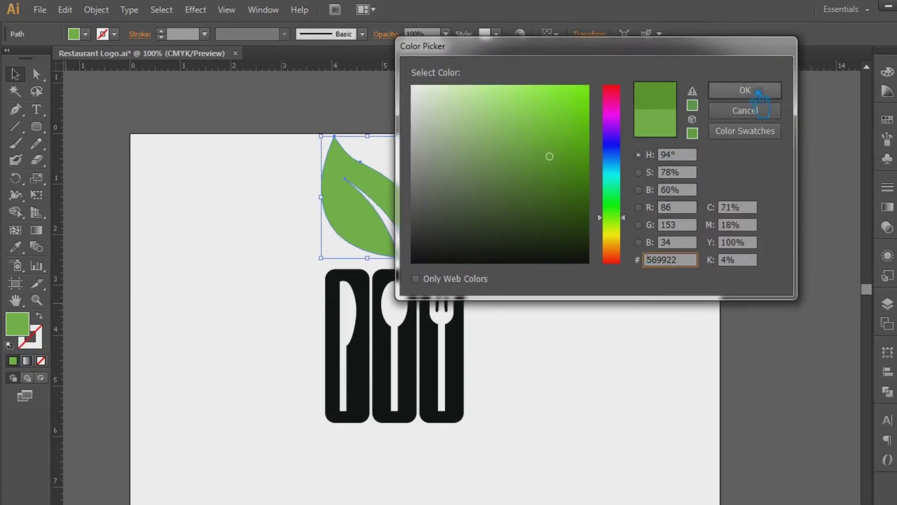
click(759, 90)
click(713, 212)
Shrink both leaves and lower them onto the tops of the cutlery tiles.
click(442, 240)
drag(482, 135, 453, 151)
drag(397, 201, 398, 226)
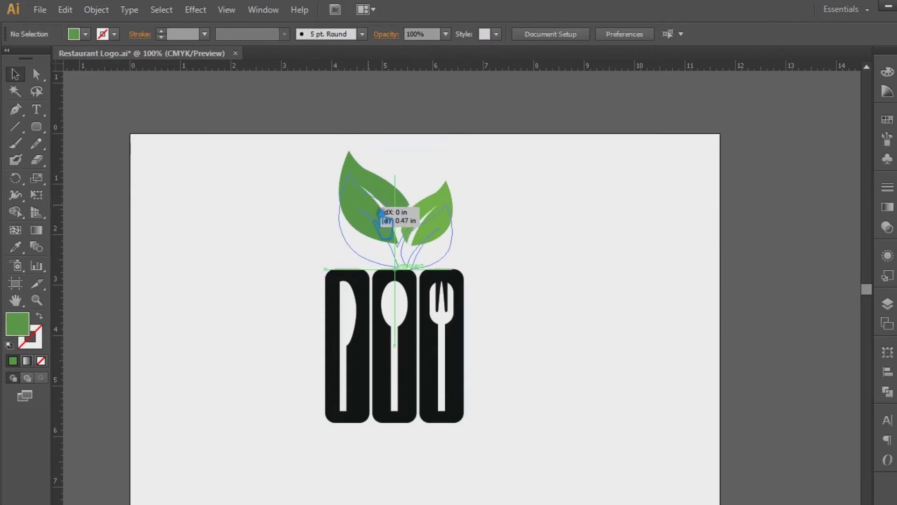
click(454, 346)
drag(491, 430, 317, 166)
click(559, 236)
drag(381, 201, 380, 208)
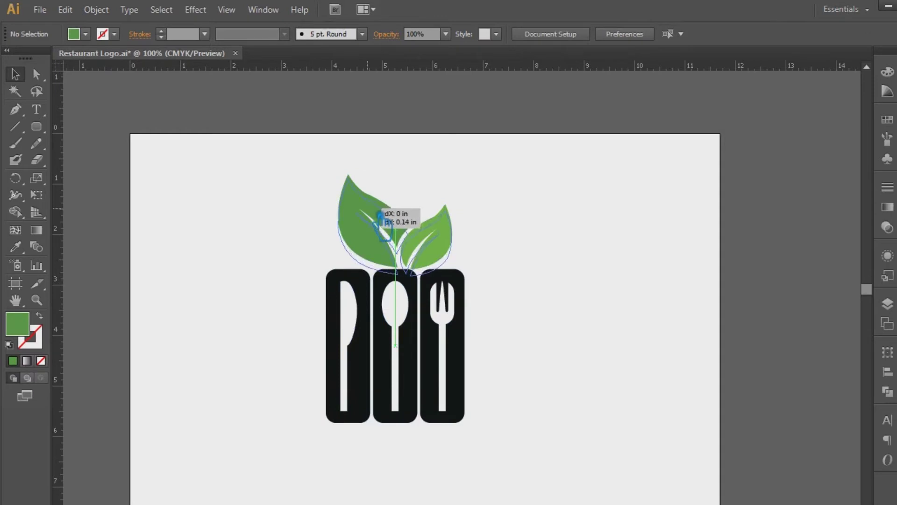
click(584, 219)
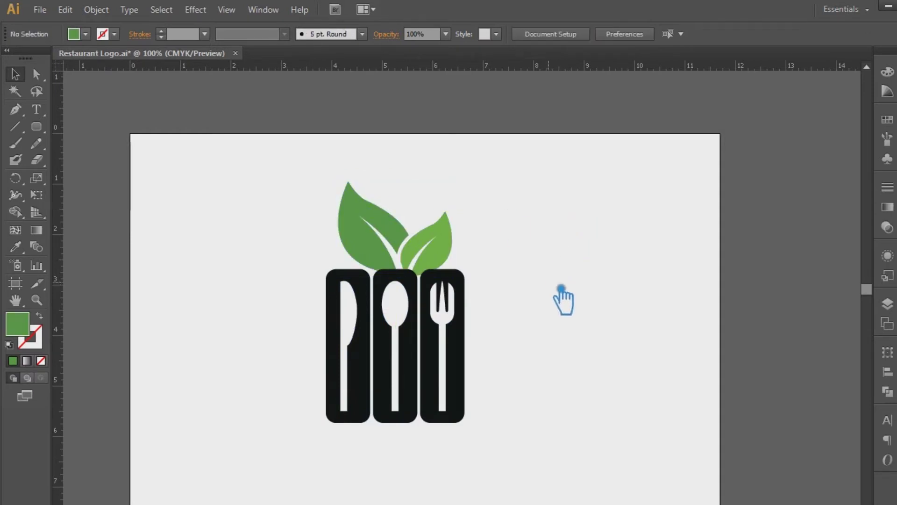
scroll(562, 284, down, 2)
scroll(565, 283, down, 1)
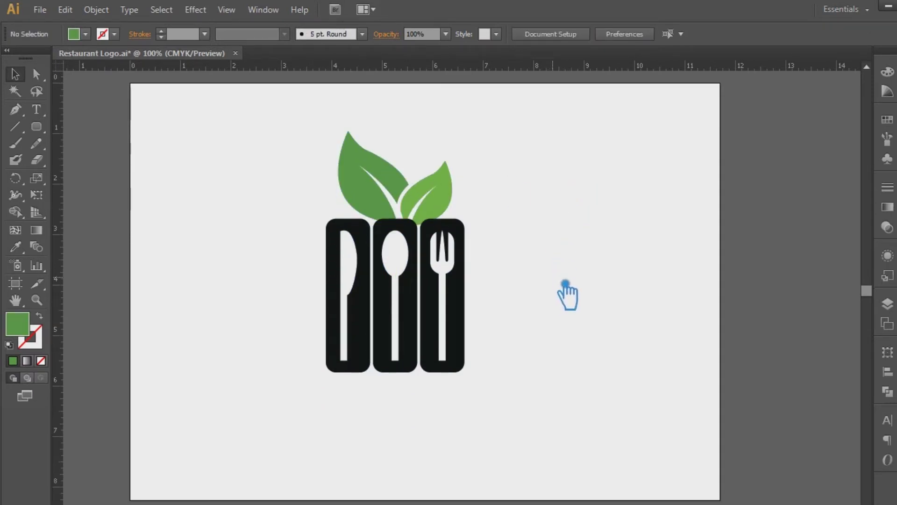
Raise the tiles' bottom anchor points with Shift+Up to shorten all three tiles.
key(a)
drag(514, 396, 283, 358)
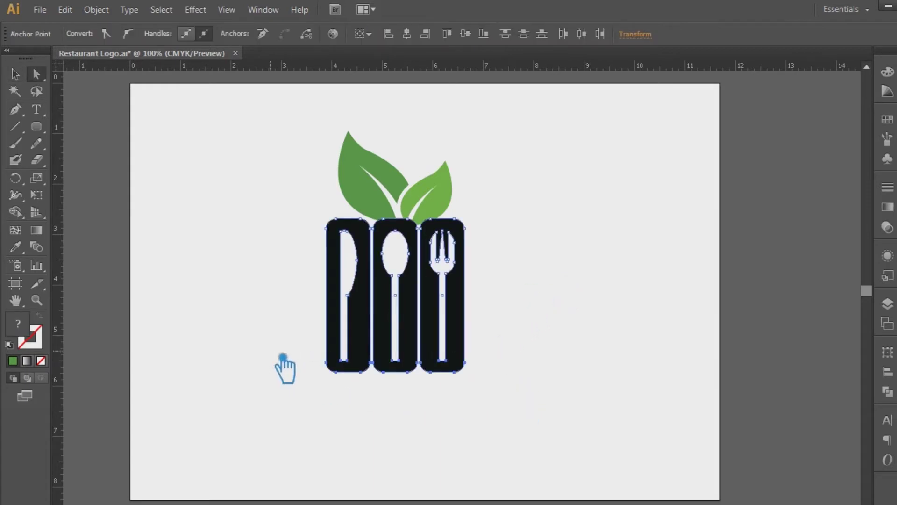
key(shift+Up)
key(shift+Up)
key(shift+Up)
key(v)
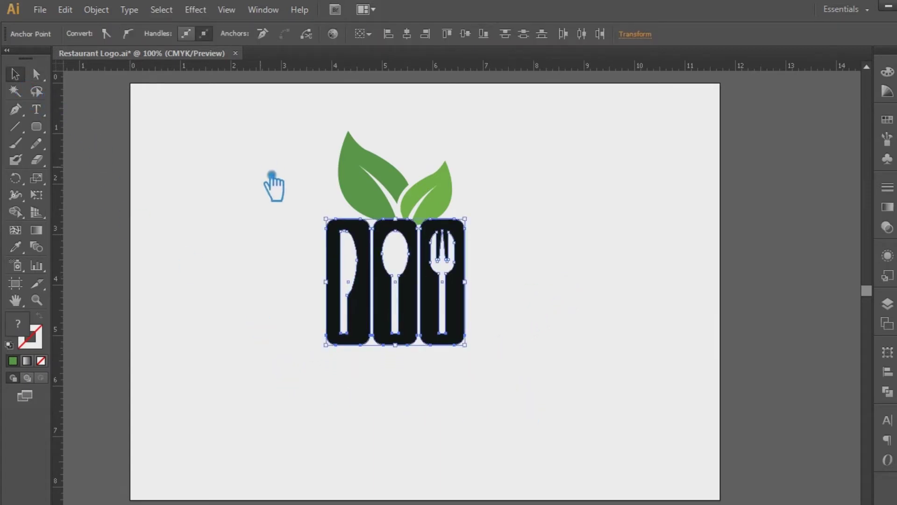
click(269, 173)
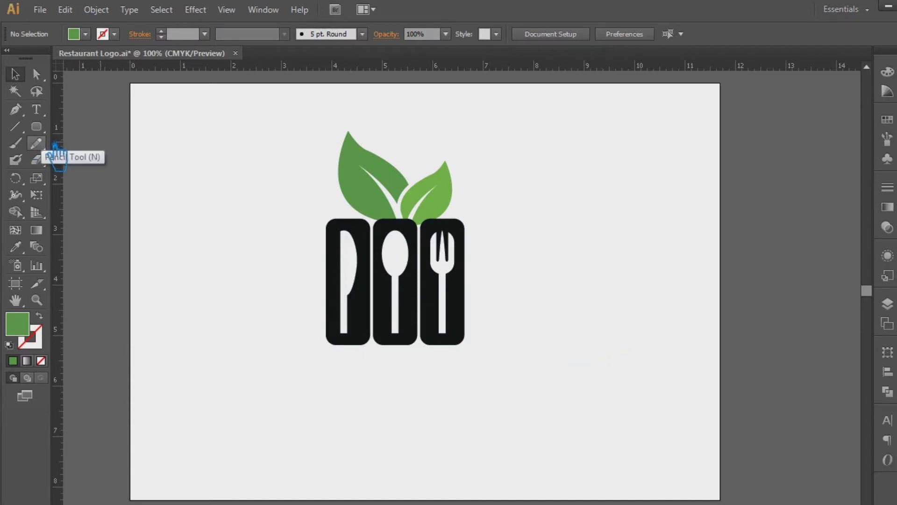
Draw a large unfilled circle below the cutlery tiles with the Ellipse tool.
drag(36, 126, 93, 161)
drag(380, 355, 524, 460)
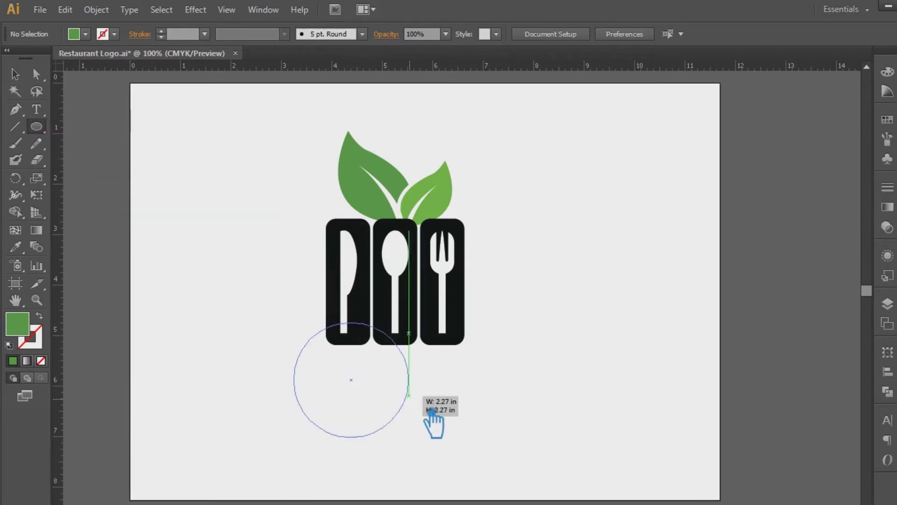
drag(524, 460, 547, 484)
key(v)
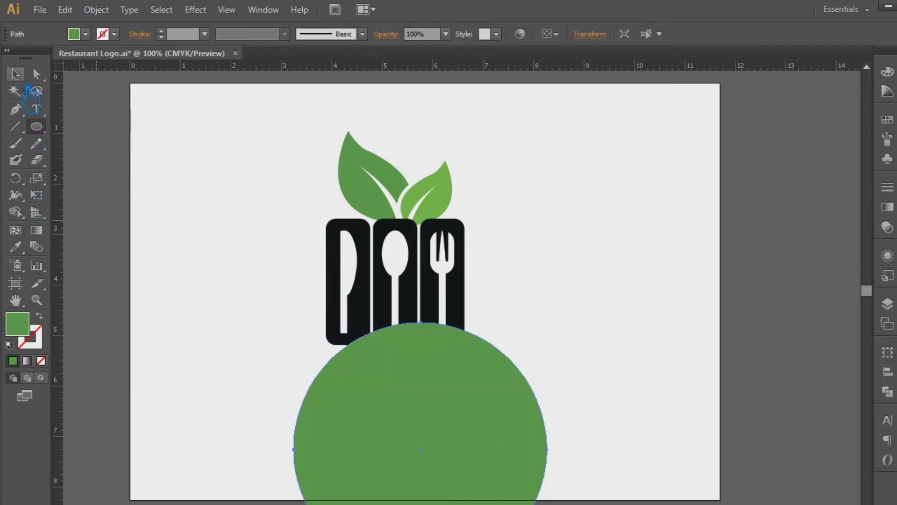
click(41, 360)
Move the circle under the tiles and centre the logo horizontally over it.
drag(520, 365, 499, 361)
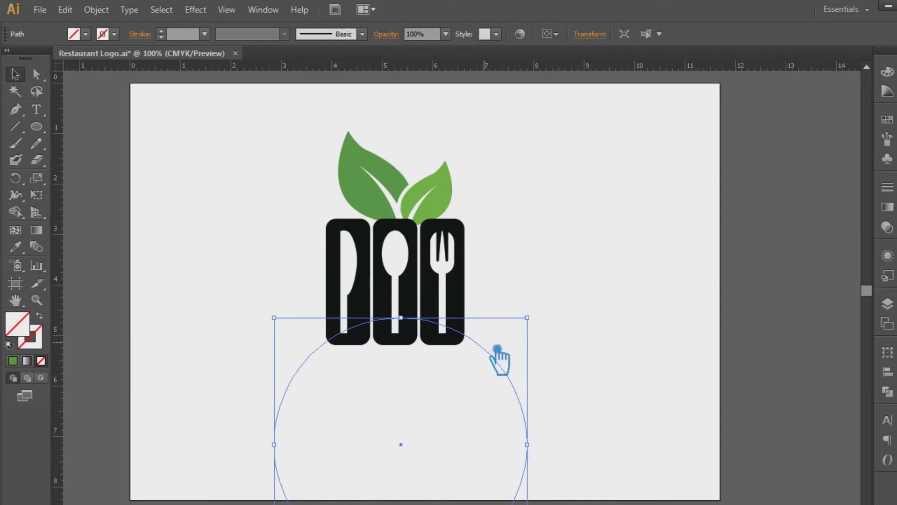
drag(556, 371, 295, 116)
click(594, 38)
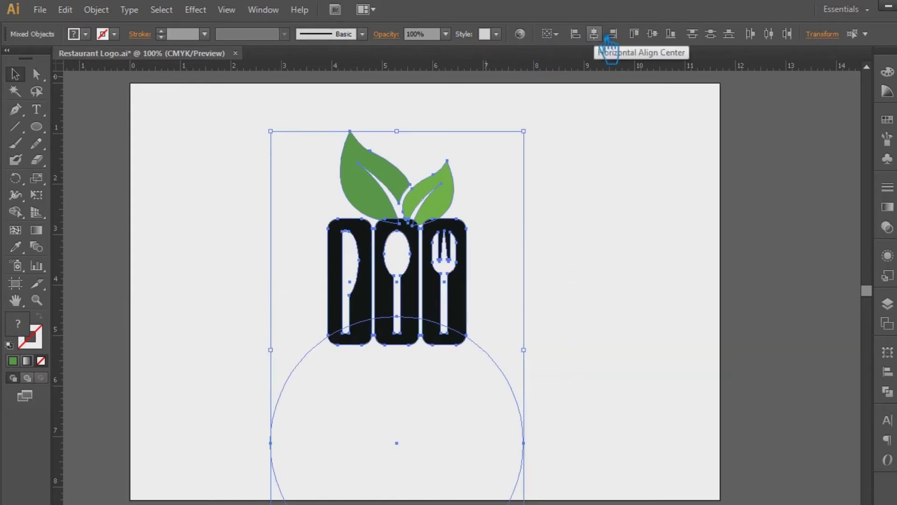
click(539, 332)
Nudge the circle vertically and zoom in on the tiles' bottom edge.
drag(537, 366, 297, 321)
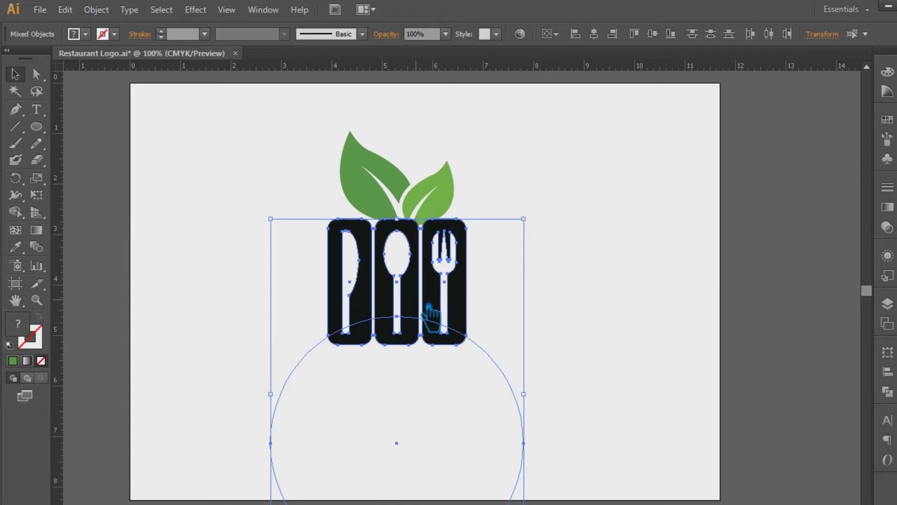
click(495, 351)
key(Down)
key(Down)
key(Down)
key(Up)
key(Up)
key(Up)
key(ctrl+equal)
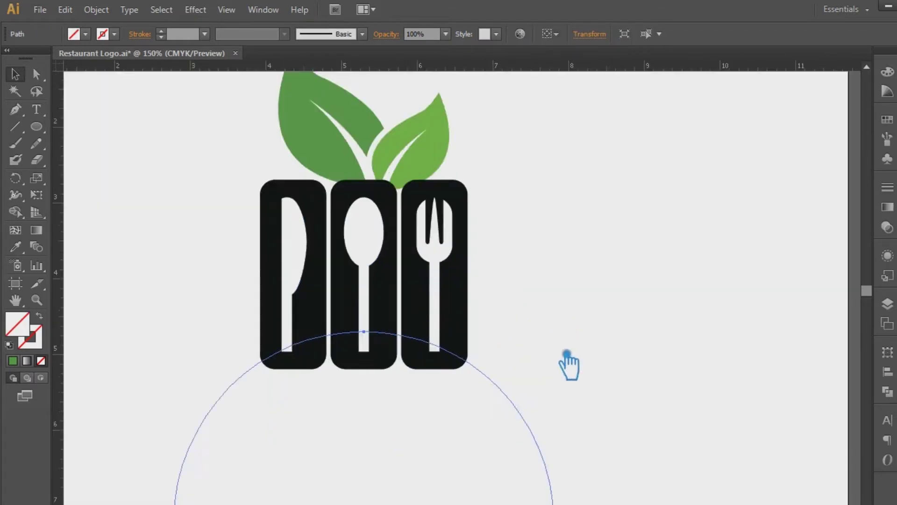
key(ctrl+equal)
key(ctrl+equal)
drag(571, 367, 625, 260)
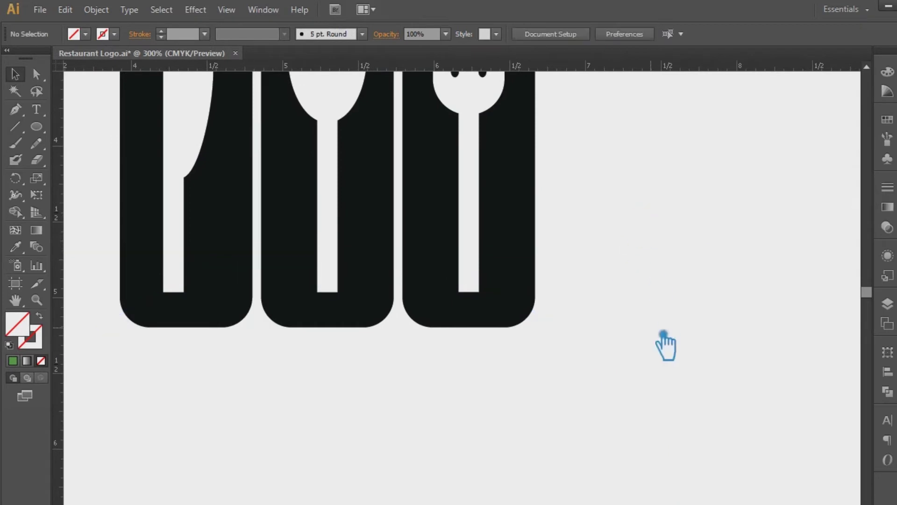
Nudge the circle down and sideways until its arc crosses the tile bottoms.
drag(663, 341, 135, 187)
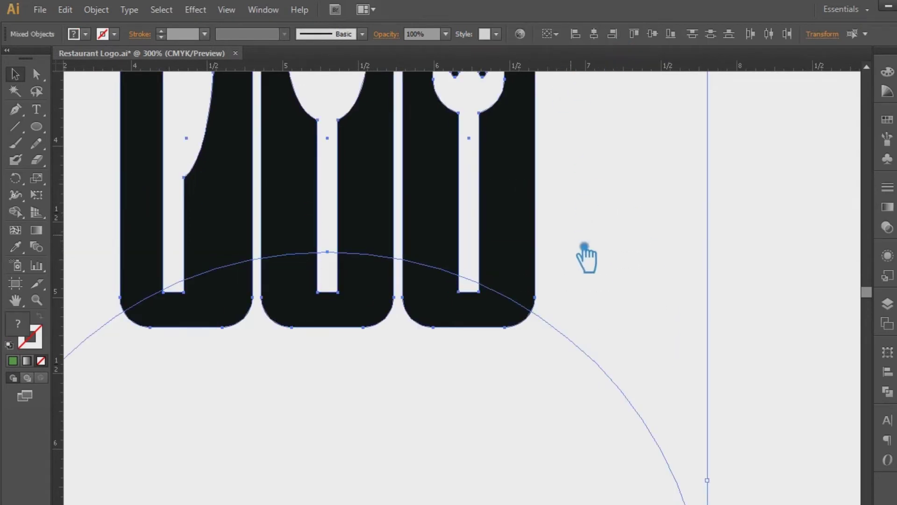
click(629, 290)
click(571, 345)
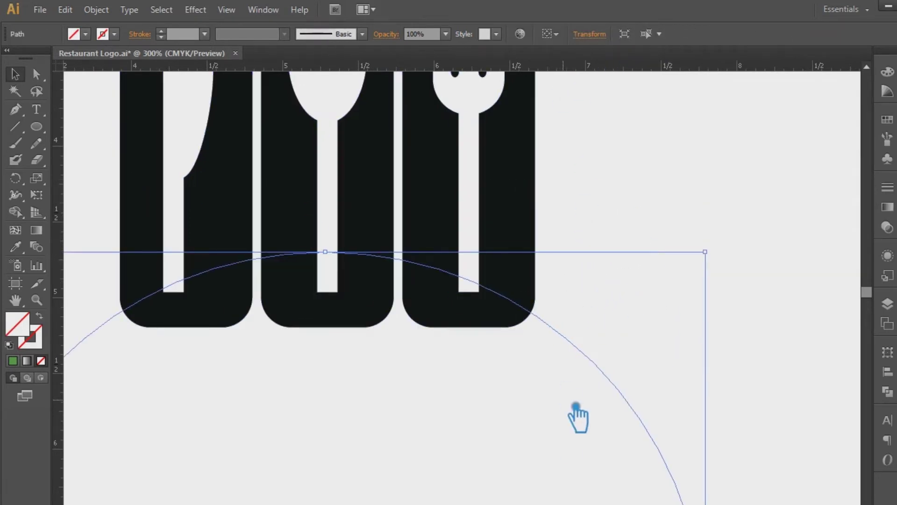
key(Down)
key(Down)
key(Down)
key(Right)
key(Right)
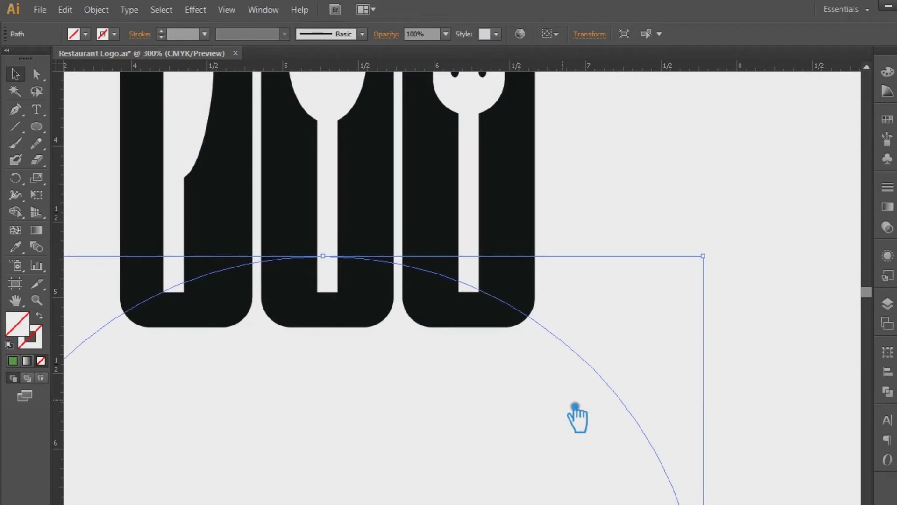
key(Left)
key(Left)
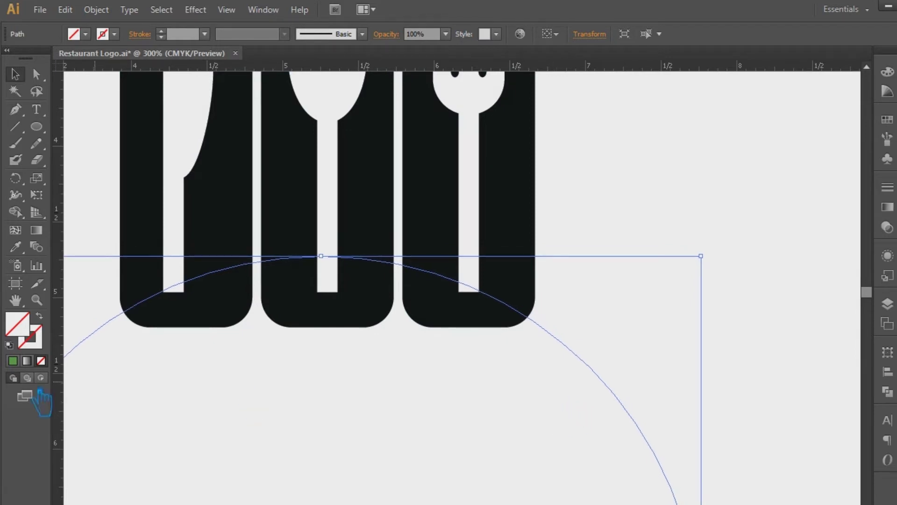
scroll(62, 371, up, 3)
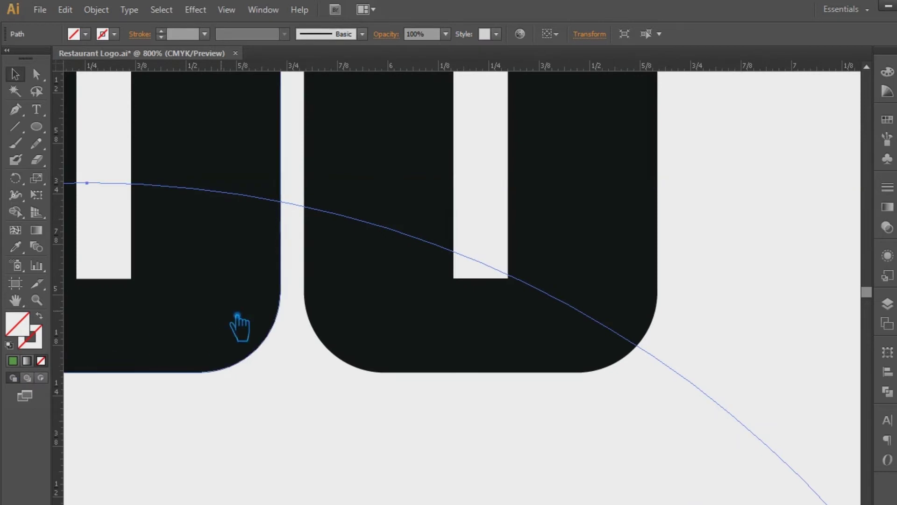
scroll(731, 254, down, 2)
key(Down)
key(Down)
Fine-tune the circle's size by dragging its bounding-box handles.
mouse_move(448, 295)
mouse_down()
mouse_move(314, 304)
mouse_move(412, 282)
mouse_up()
scroll(411, 271, down, 3)
drag(742, 225, 763, 222)
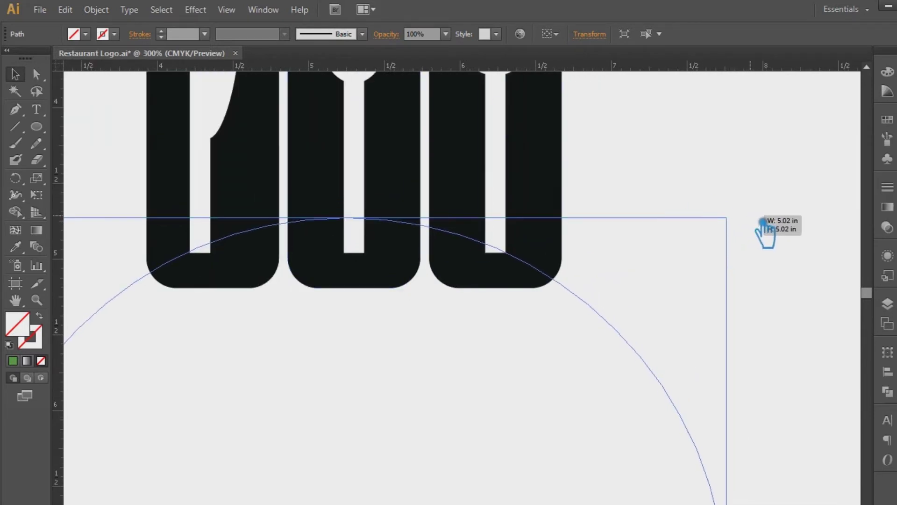
scroll(377, 333, up, 2)
mouse_move(377, 332)
mouse_down()
mouse_move(627, 286)
mouse_move(679, 403)
mouse_up()
drag(221, 220, 225, 220)
scroll(249, 317, right, 10)
scroll(249, 317, down, 2)
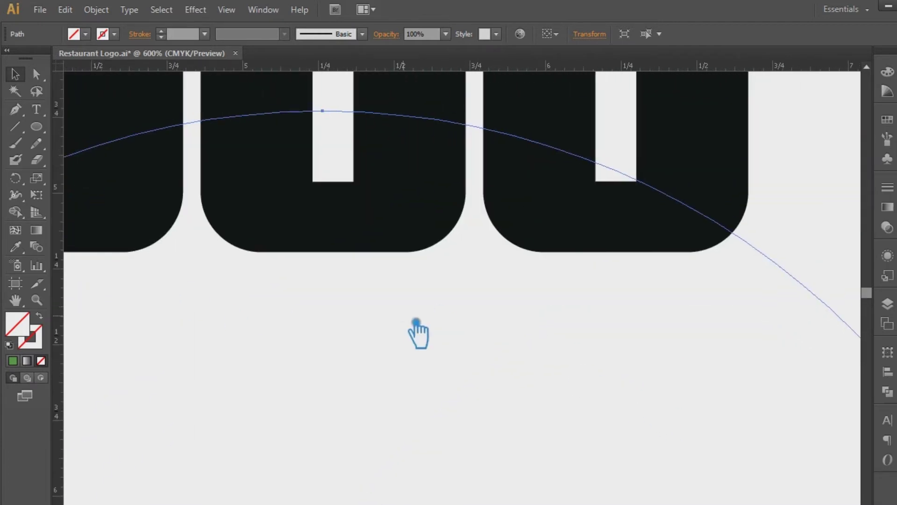
scroll(456, 315, up, 3)
scroll(479, 341, right, 10)
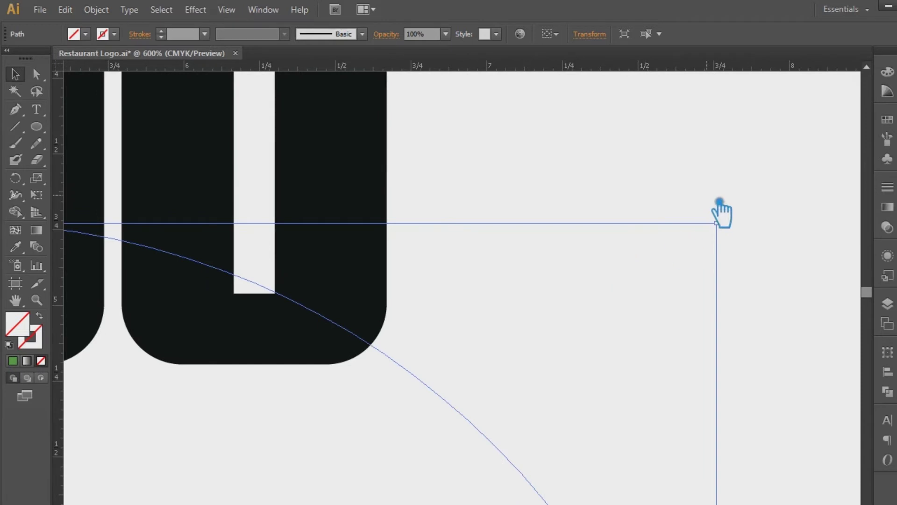
drag(730, 229, 727, 240)
Move the circle up slightly and marquee-select it with the three tiles.
scroll(661, 244, left, 15)
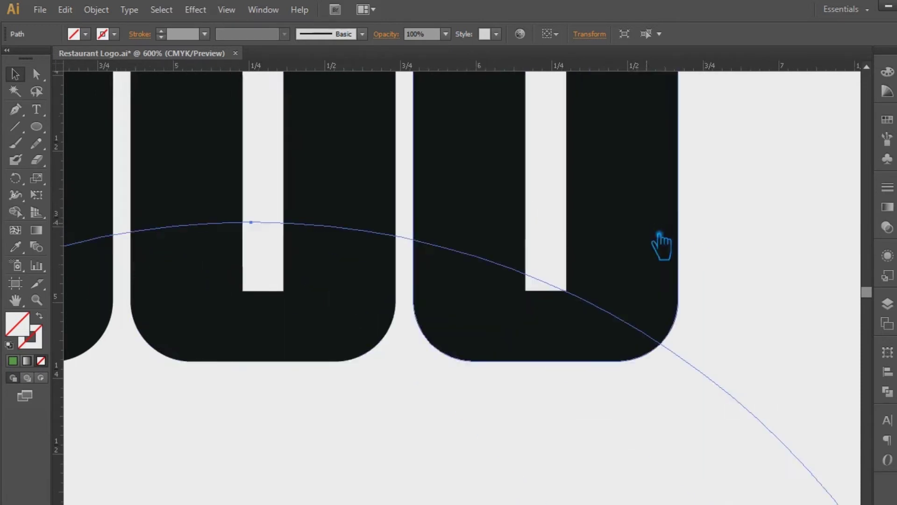
scroll(464, 259, left, 2)
scroll(464, 260, down, 3)
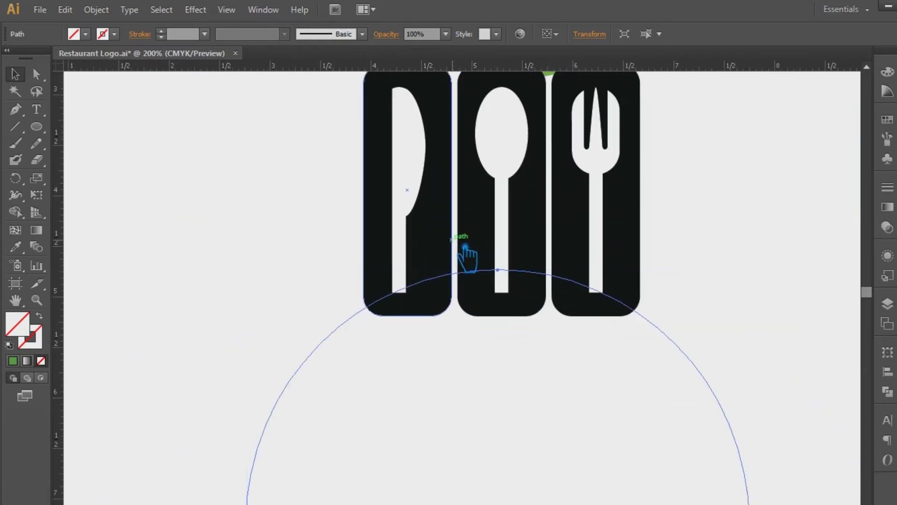
scroll(576, 340, right, 3)
scroll(575, 341, up, 1)
scroll(575, 328, up, 1)
drag(584, 312, 585, 304)
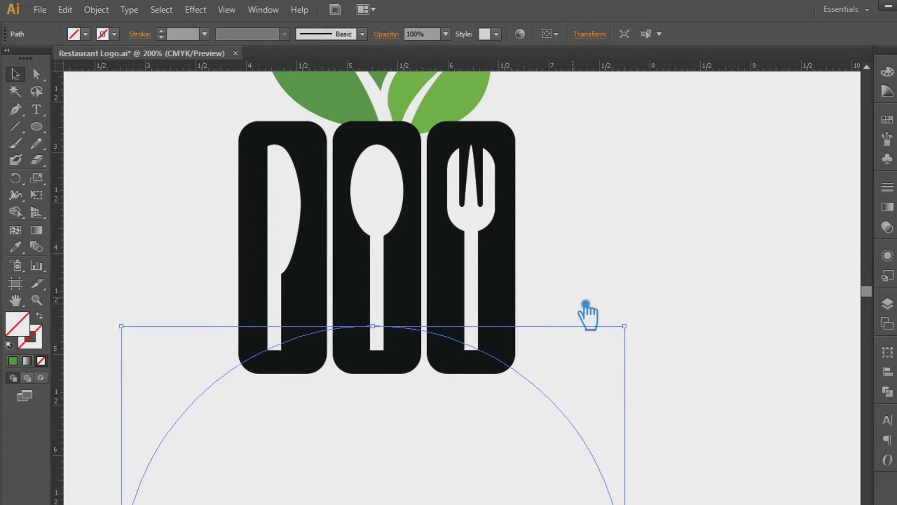
drag(662, 394, 167, 279)
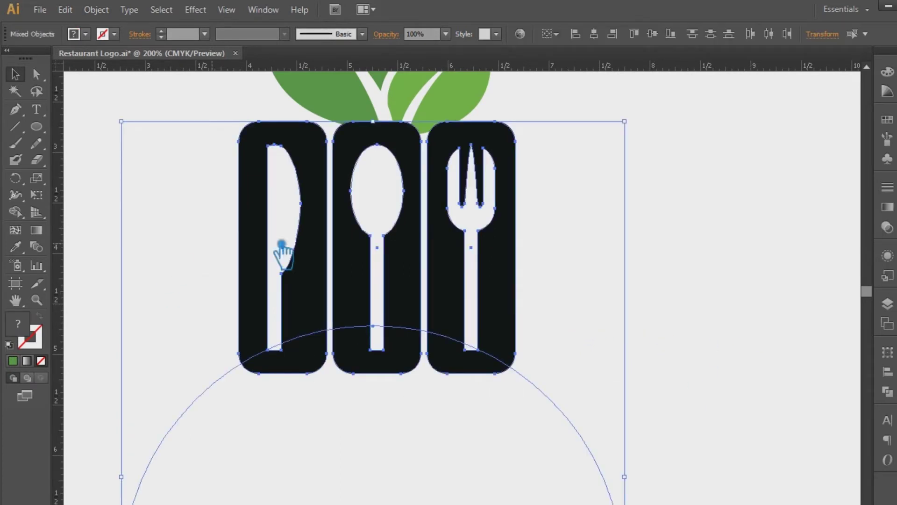
Divide the tiles along the circle, ungroup, and delete the leftover circle piece.
click(887, 393)
click(726, 409)
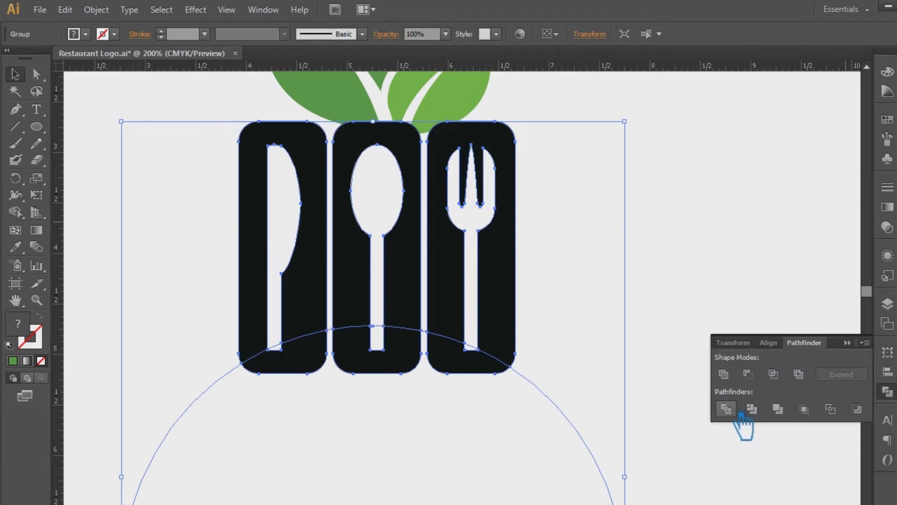
click(567, 391)
right_click(467, 362)
click(491, 436)
click(403, 374)
click(575, 415)
key(Delete)
Group the knife, spoon and fork bottom pieces with Ctrl+G.
click(311, 365)
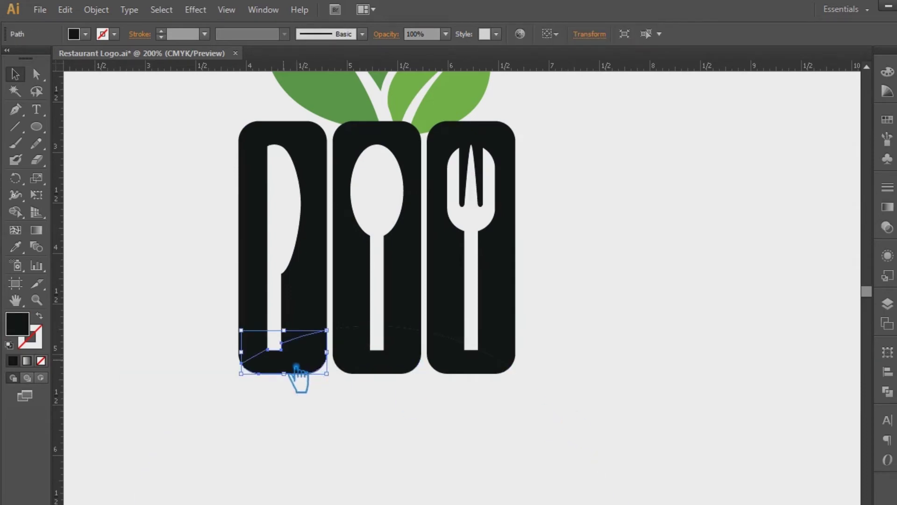
shift+click(360, 368)
shift+click(464, 370)
key(ctrl+g)
key(i)
double_click(17, 323)
Fill the three bottom arc pieces with green 1BA570.
click(623, 237)
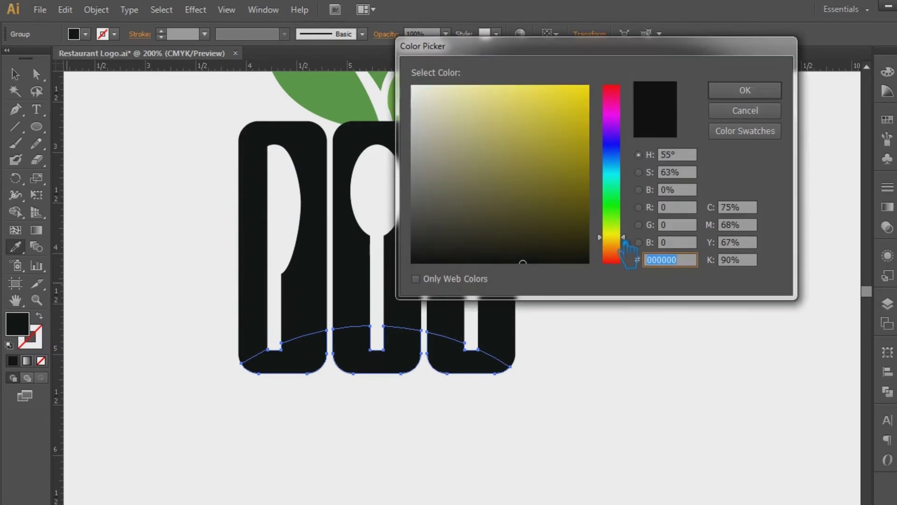
drag(626, 240, 631, 176)
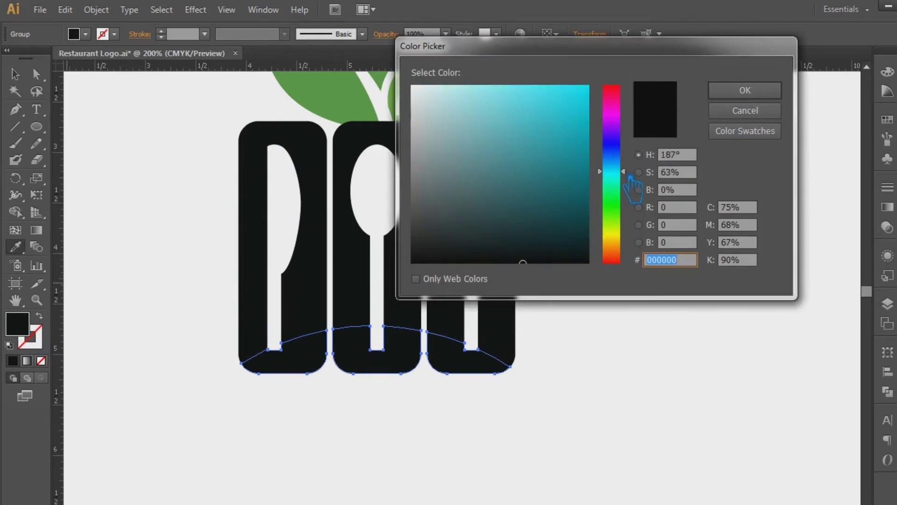
click(558, 154)
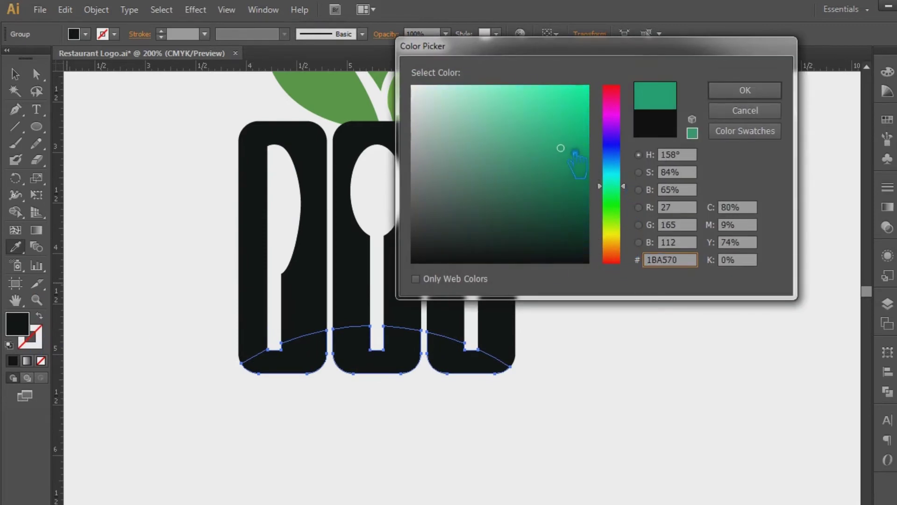
click(745, 91)
click(656, 338)
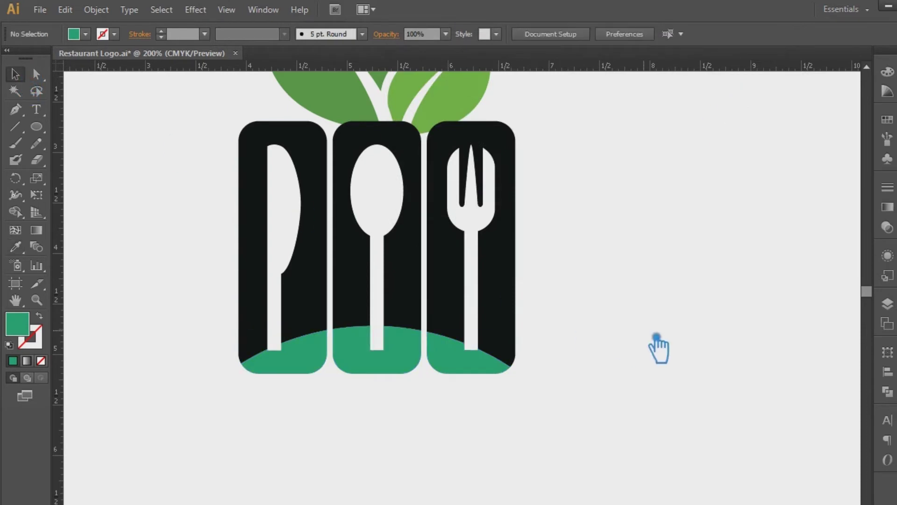
Merge the knife, spoon and fork cut-outs into one shape with Pathfinder.
click(286, 355)
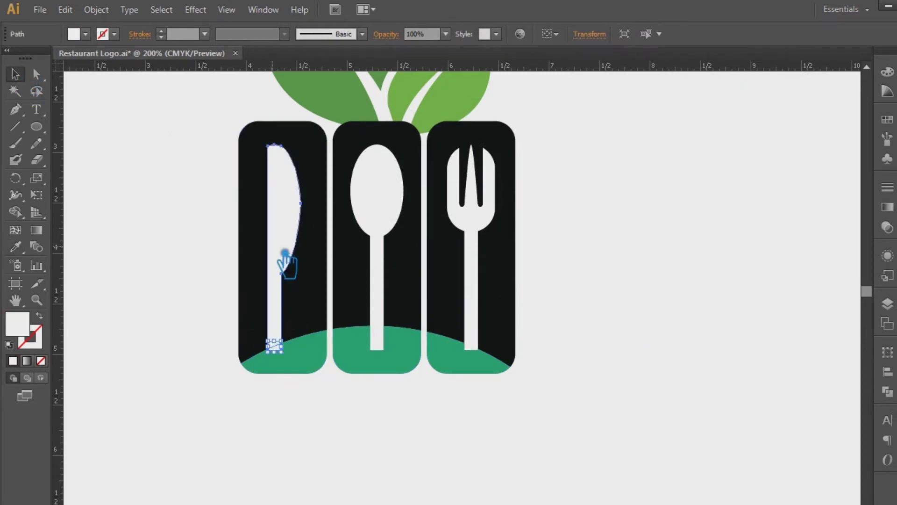
shift+click(394, 234)
shift+click(483, 227)
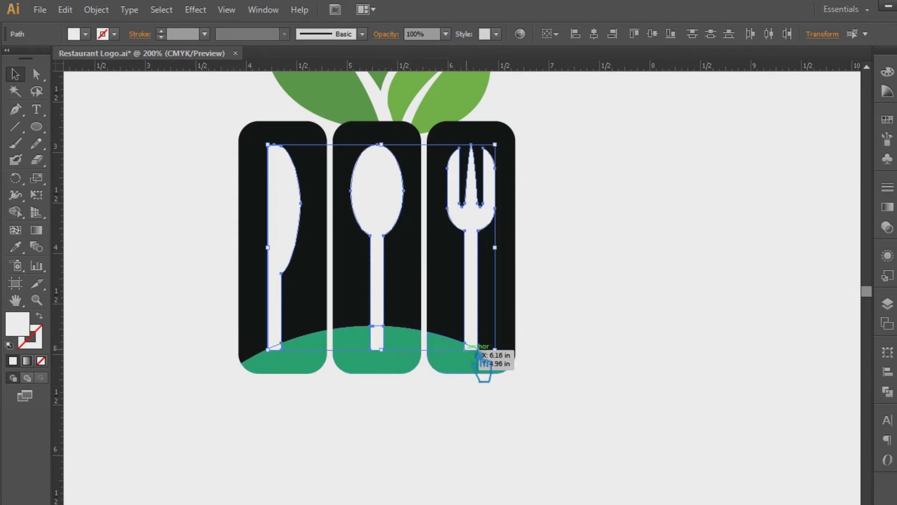
shift+click(484, 360)
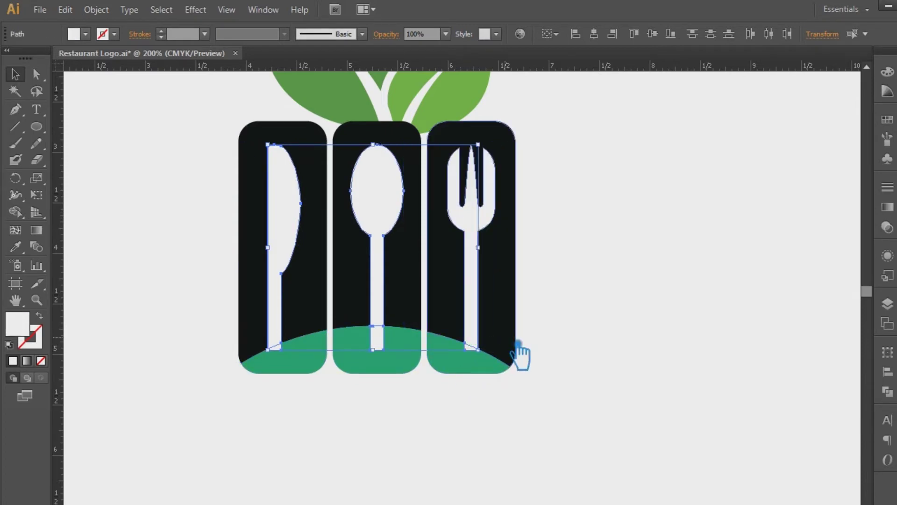
shift+click(485, 299)
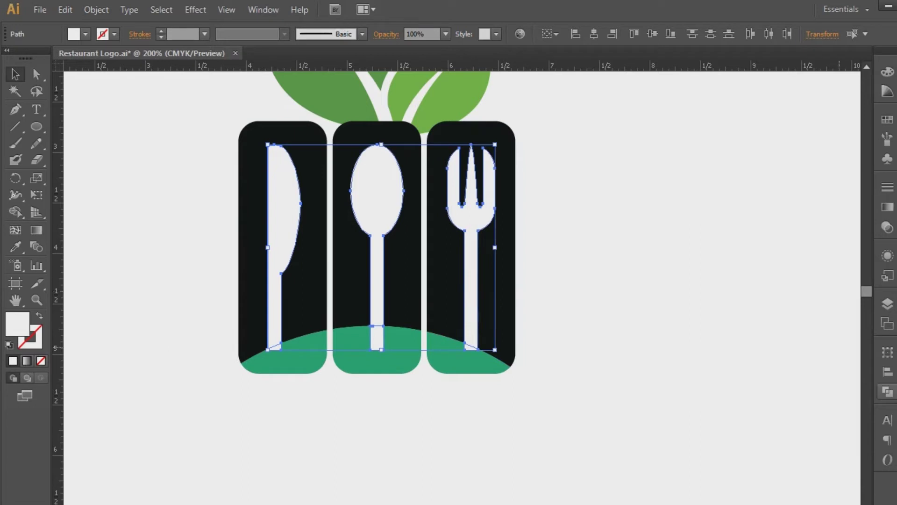
click(887, 392)
click(726, 372)
click(751, 312)
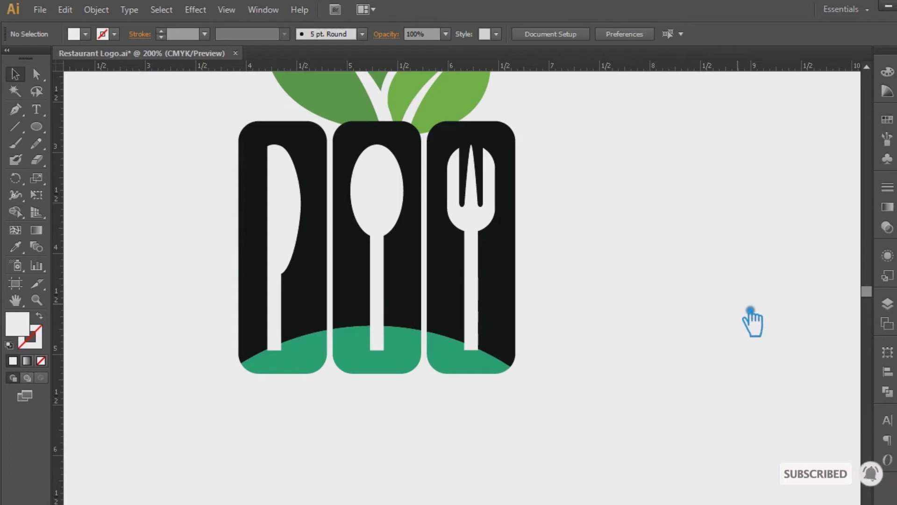
key(ctrl+1)
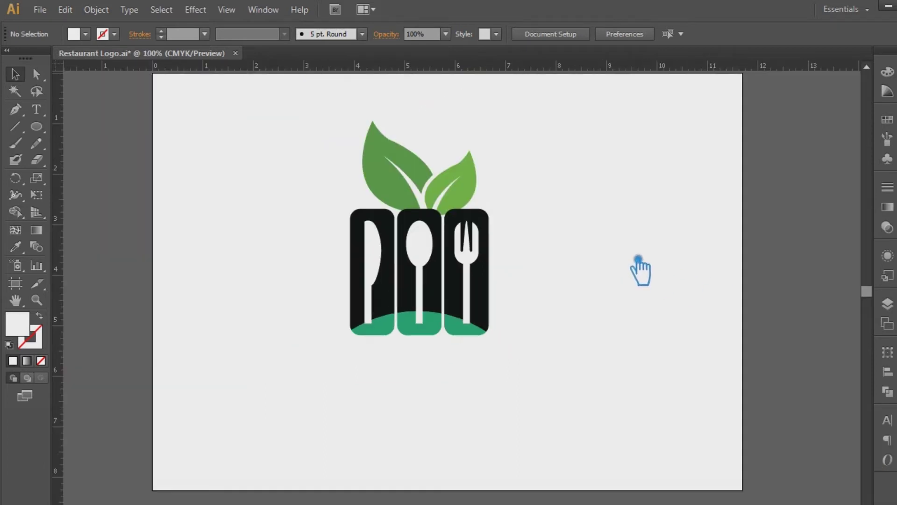
Group the black tile tops and try a brighter light green fill on them.
click(405, 292)
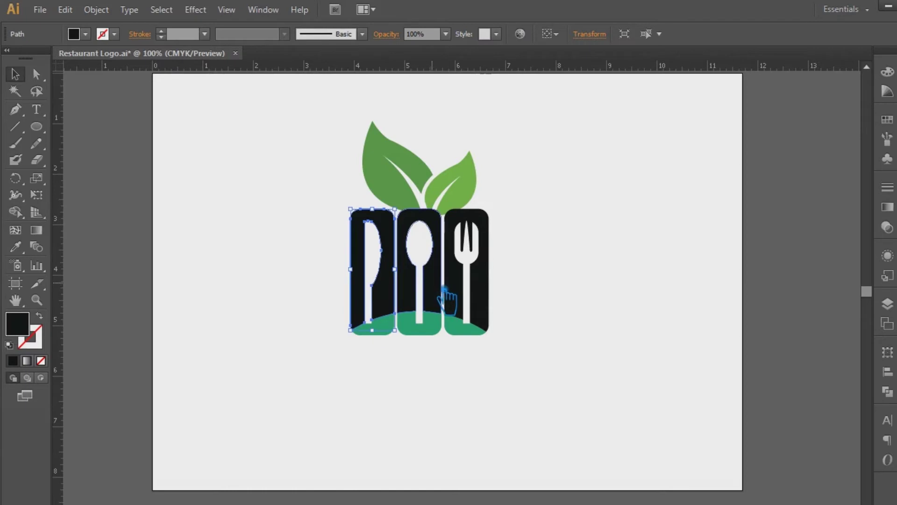
key(ctrl+g)
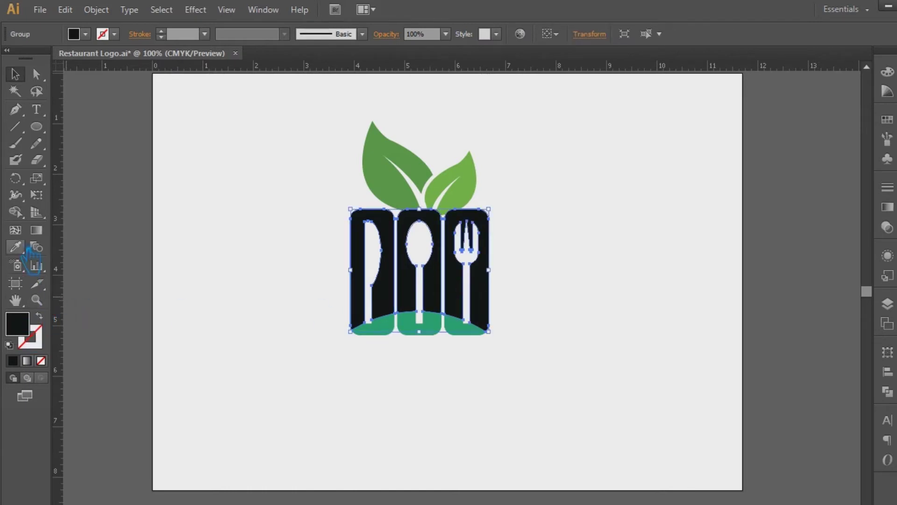
click(388, 329)
double_click(17, 323)
click(623, 219)
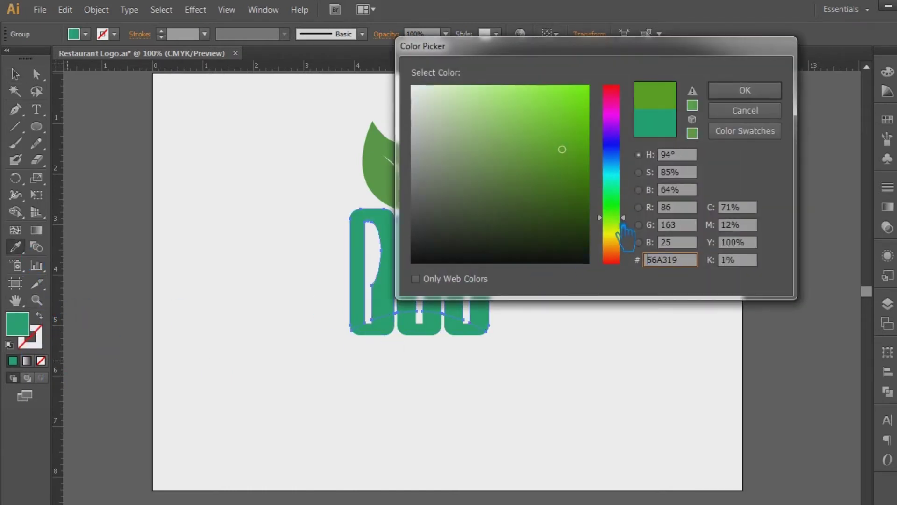
click(571, 134)
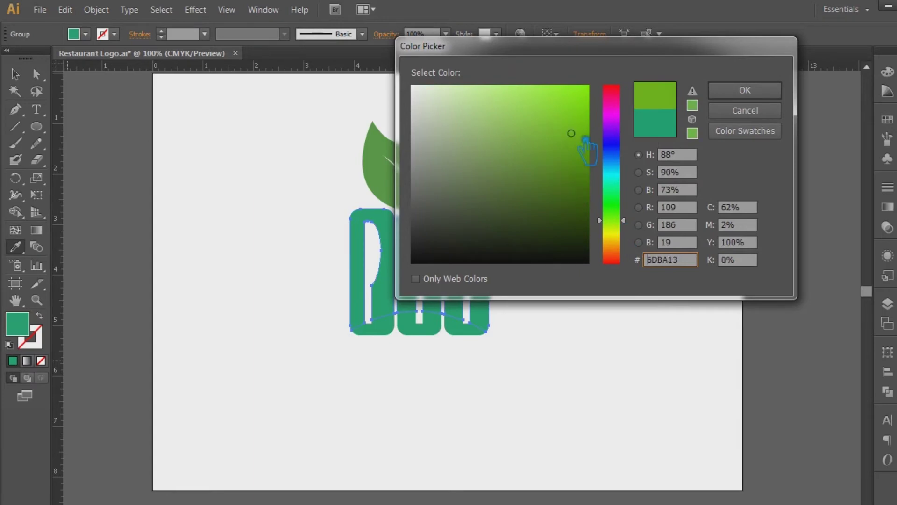
click(745, 91)
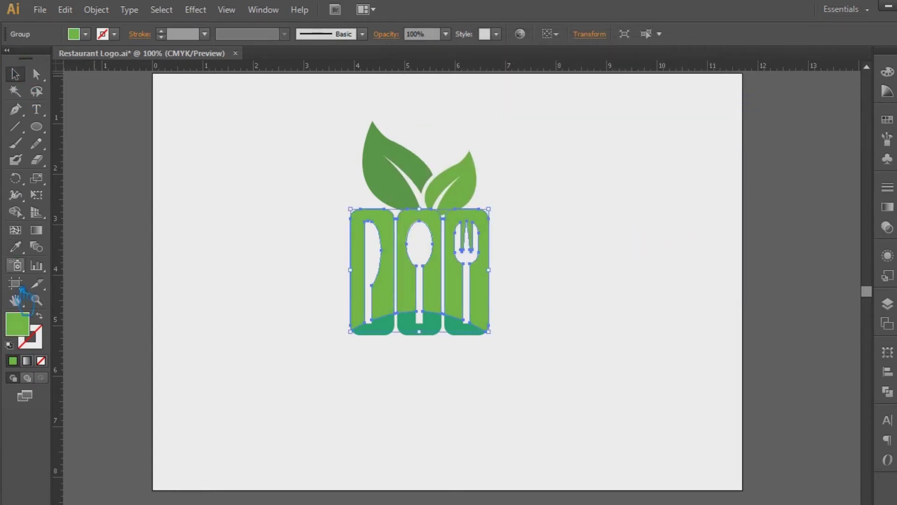
Recolour the grouped tile tops a bright orange in the Color Picker.
double_click(33, 333)
drag(627, 220, 637, 252)
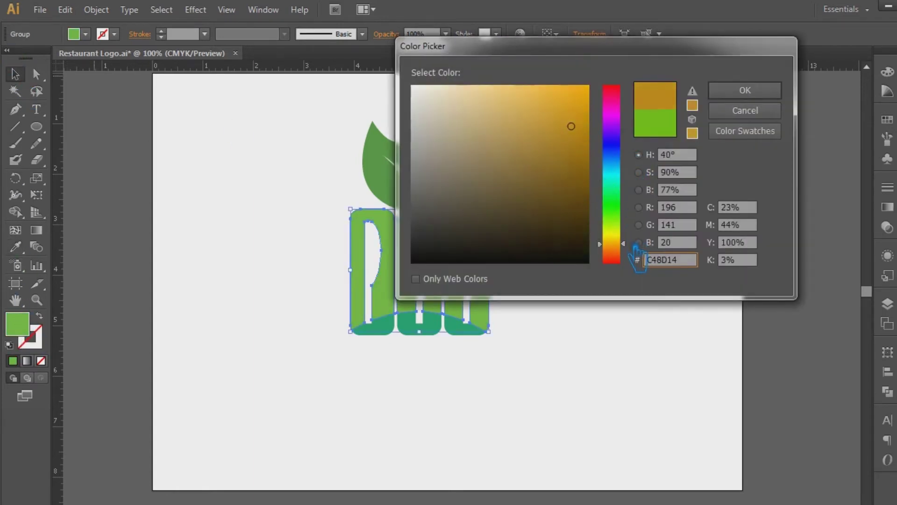
drag(585, 148, 583, 94)
click(745, 90)
click(635, 214)
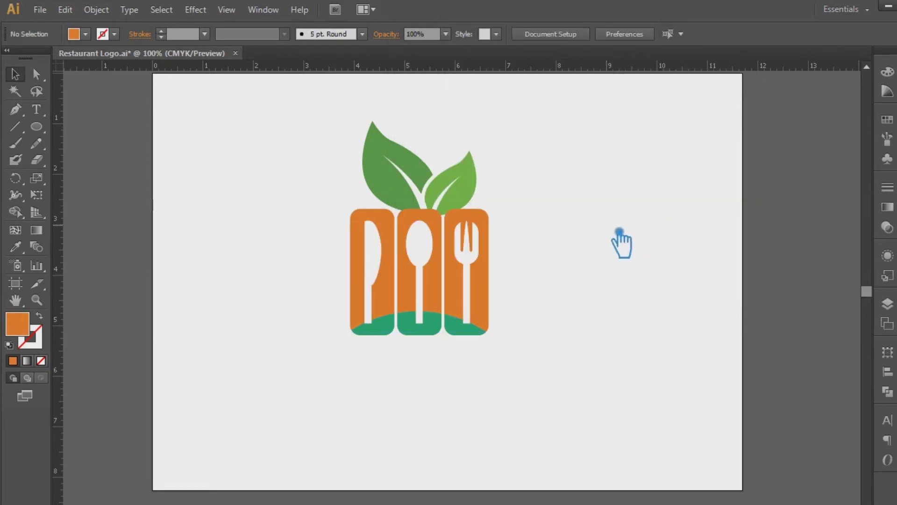
key(ctrl+plus)
click(404, 371)
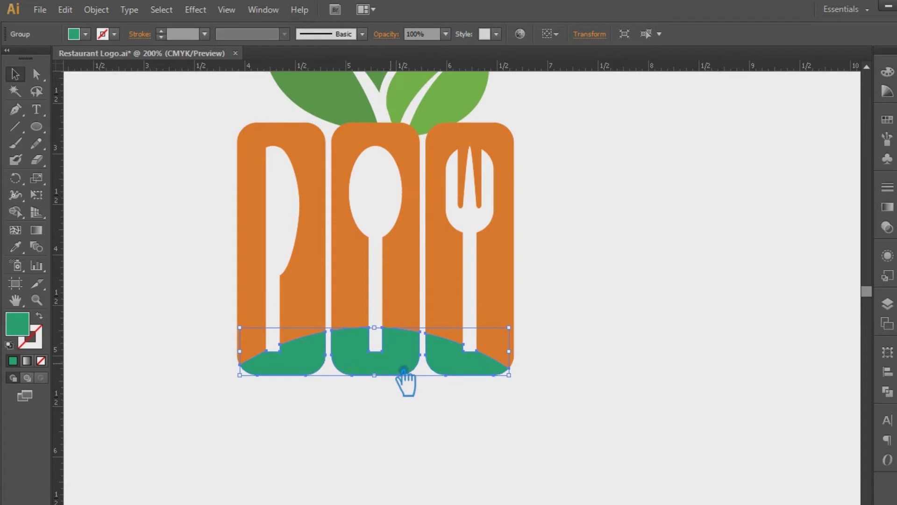
Draw a large ellipse with no fill below the tiles and nudge it left.
click(376, 448)
click(36, 126)
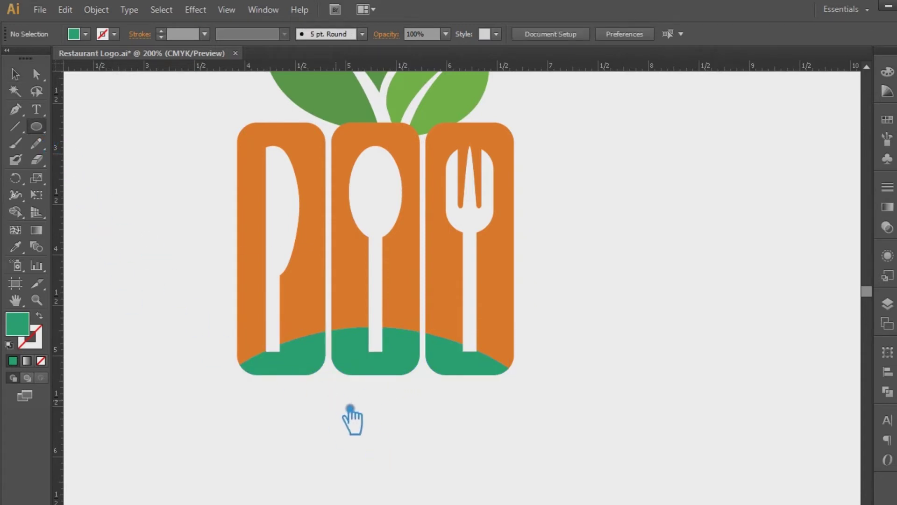
drag(176, 291, 596, 504)
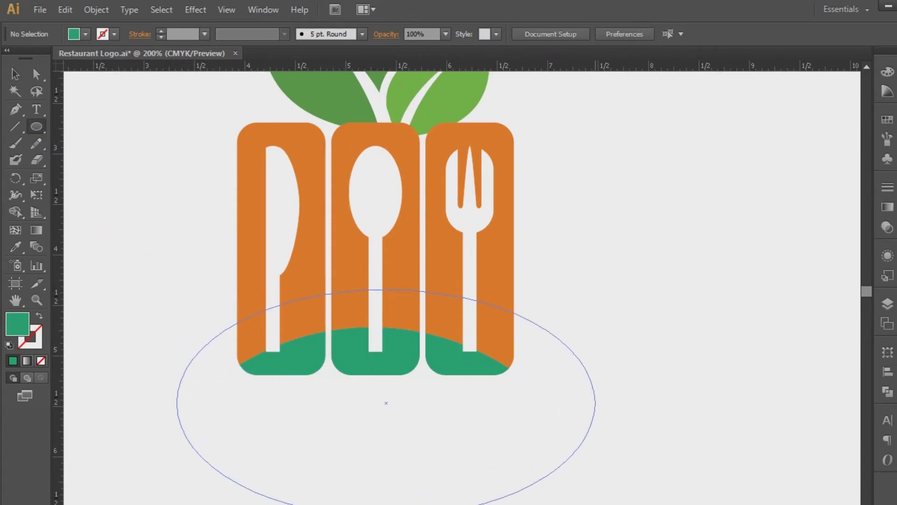
key(ctrl+z)
click(42, 360)
mouse_move(201, 322)
mouse_down()
mouse_move(570, 349)
mouse_move(585, 290)
mouse_up()
drag(678, 240, 704, 398)
click(14, 73)
key(Left)
key(Left)
key(Left)
key(Left)
key(Left)
key(Left)
key(Left)
key(Left)
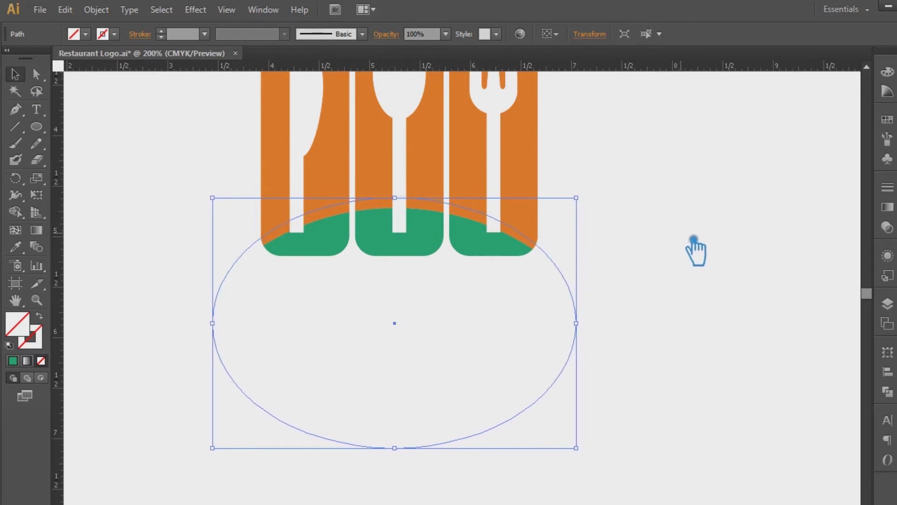
Position the ellipse so its top arc runs just above the green base.
drag(693, 255, 694, 381)
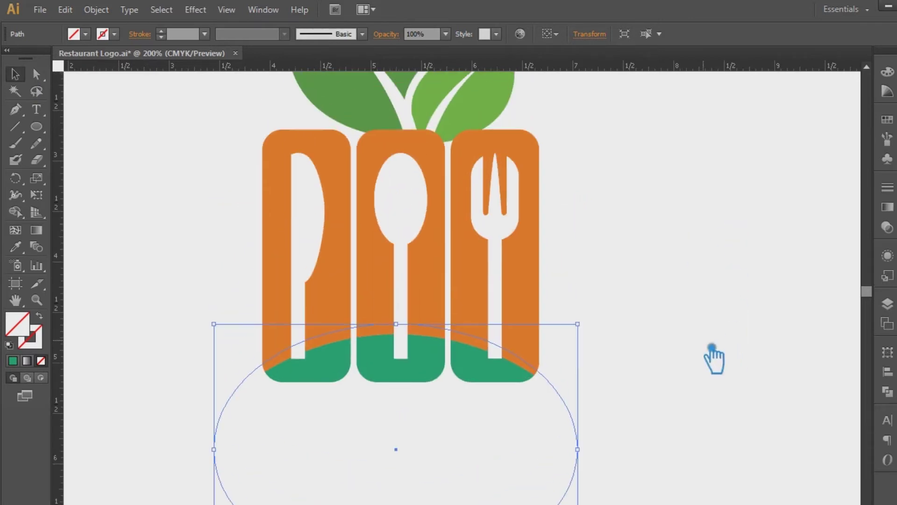
click(660, 377)
drag(636, 429, 163, 334)
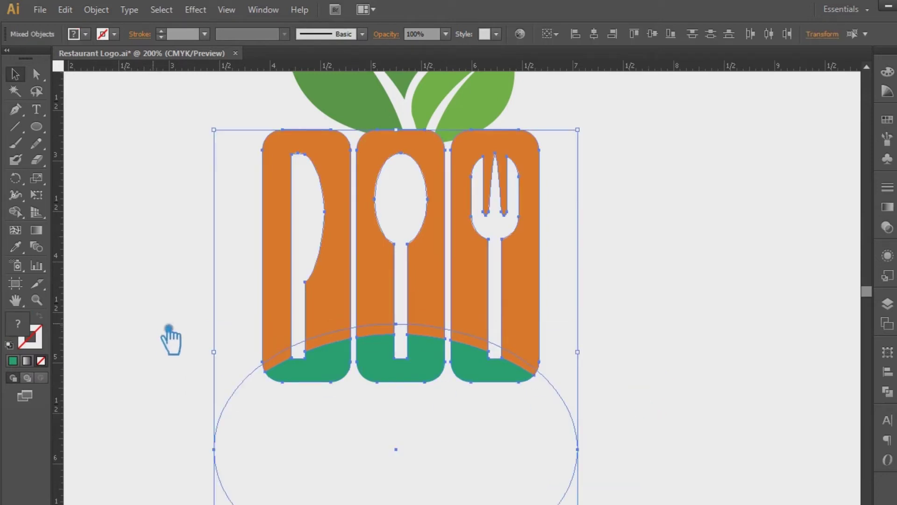
click(605, 395)
key(ctrl+plus)
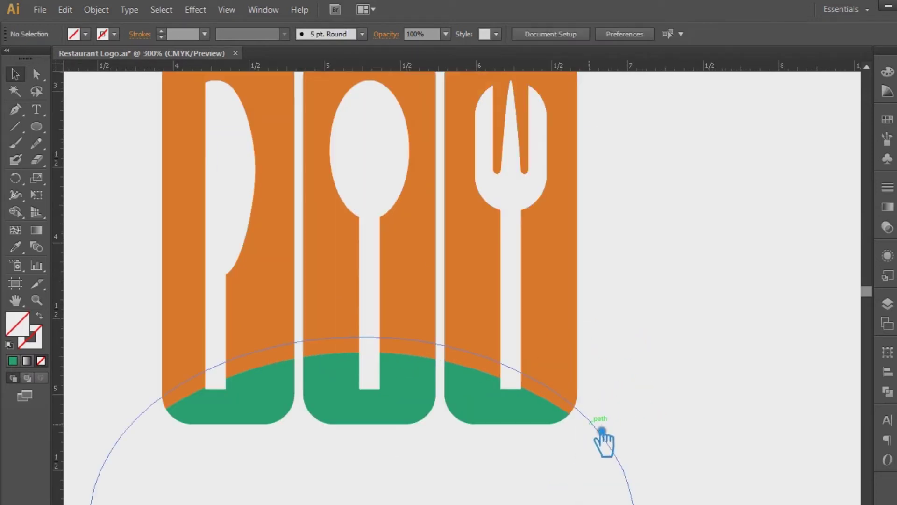
drag(604, 430, 610, 436)
click(650, 443)
drag(621, 448, 619, 449)
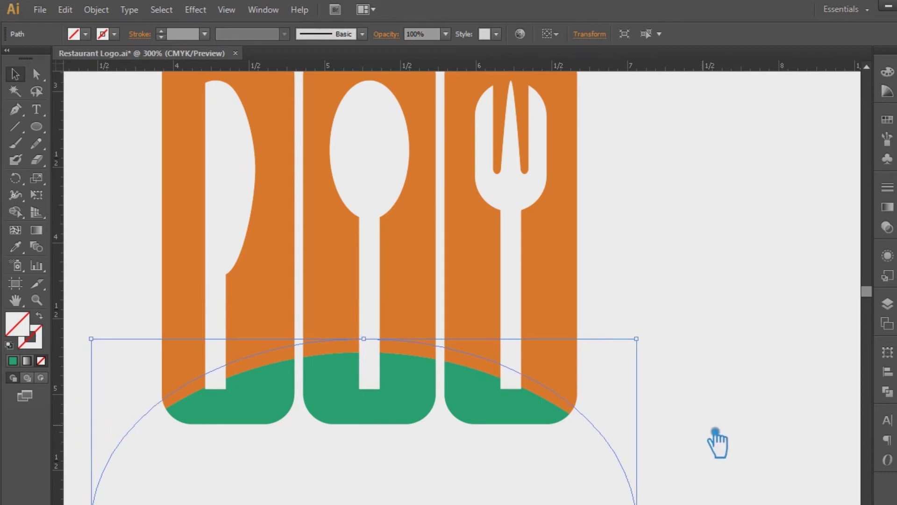
Pathfinder-Divide the tiles with the ellipse, then ungroup the resulting pieces.
drag(620, 473, 134, 348)
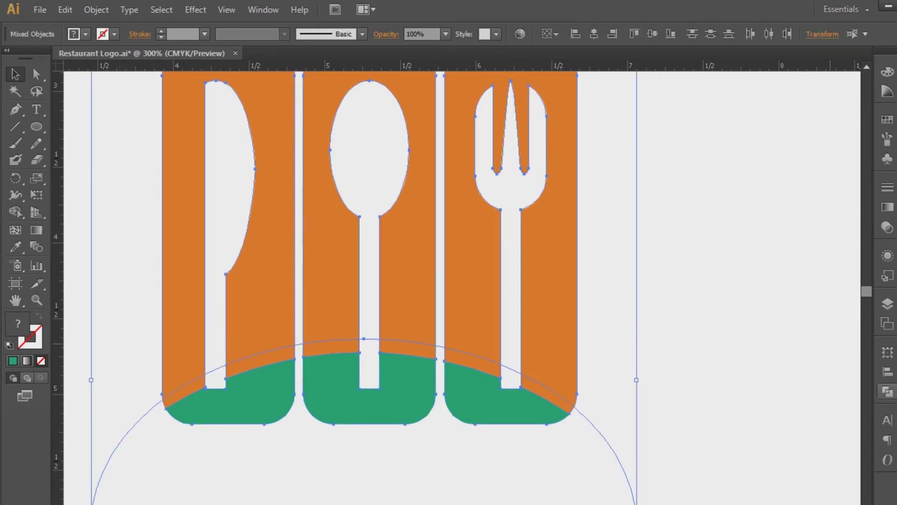
click(888, 391)
click(729, 408)
click(858, 341)
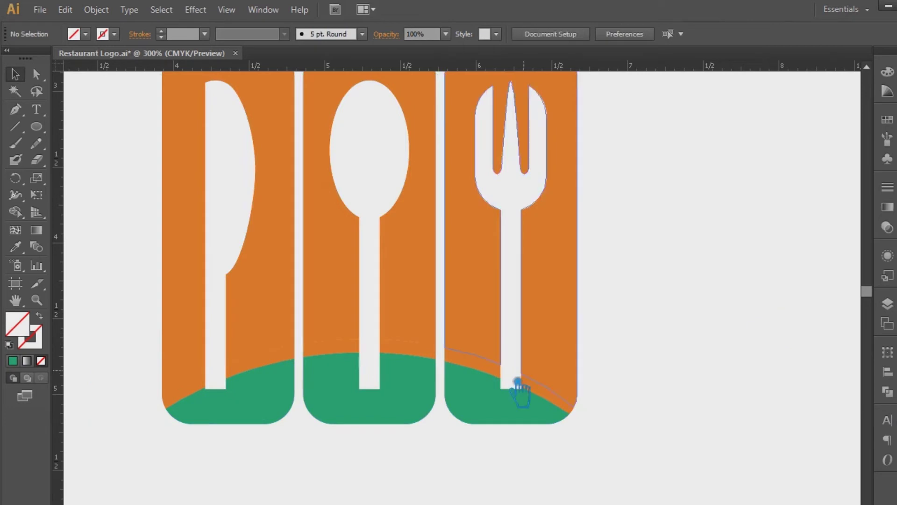
right_click(458, 360)
click(502, 491)
click(637, 451)
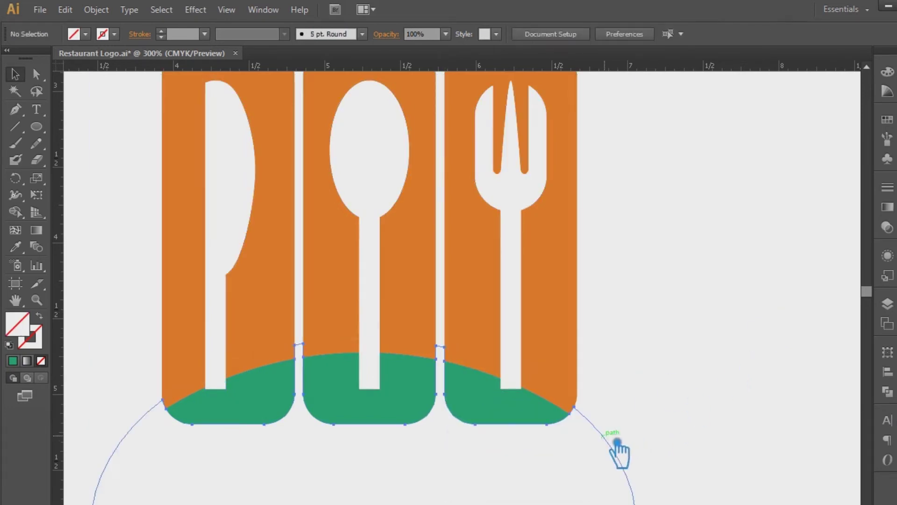
Unite the spoon, fork and knife pieces back into whole utensil shapes.
click(377, 343)
shift+click(381, 241)
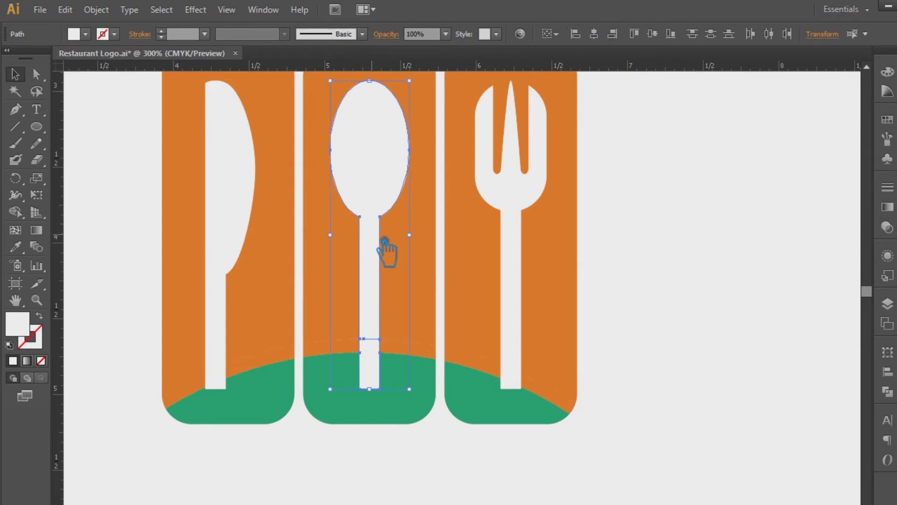
shift+click(532, 262)
shift+click(221, 374)
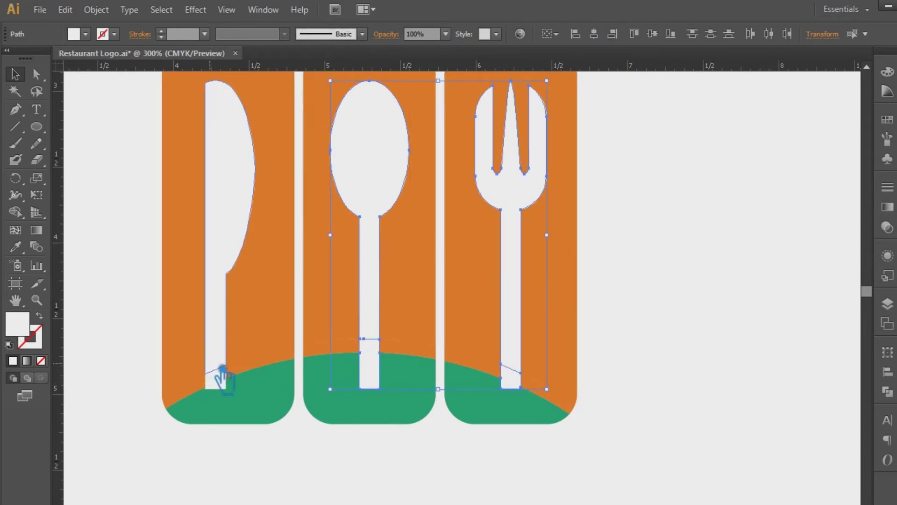
click(887, 391)
click(731, 374)
click(742, 348)
Group the thin band pieces along the arc and fill them a darker green.
click(251, 369)
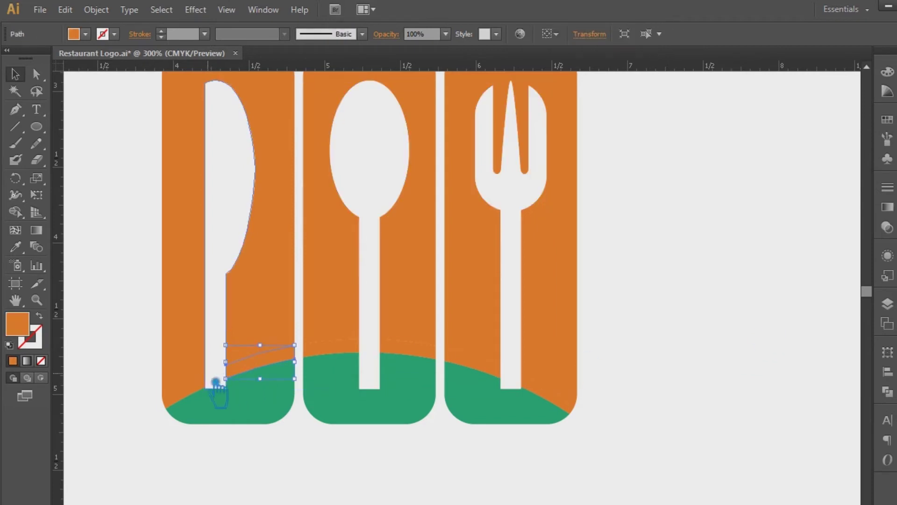
shift+click(210, 397)
shift+click(352, 357)
shift+click(428, 355)
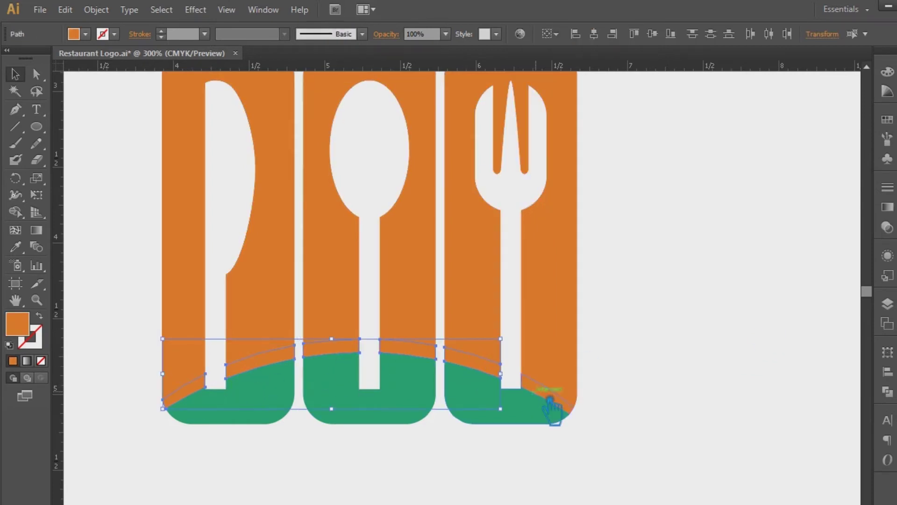
shift+click(563, 407)
key(ctrl+g)
key(backslash)
click(16, 246)
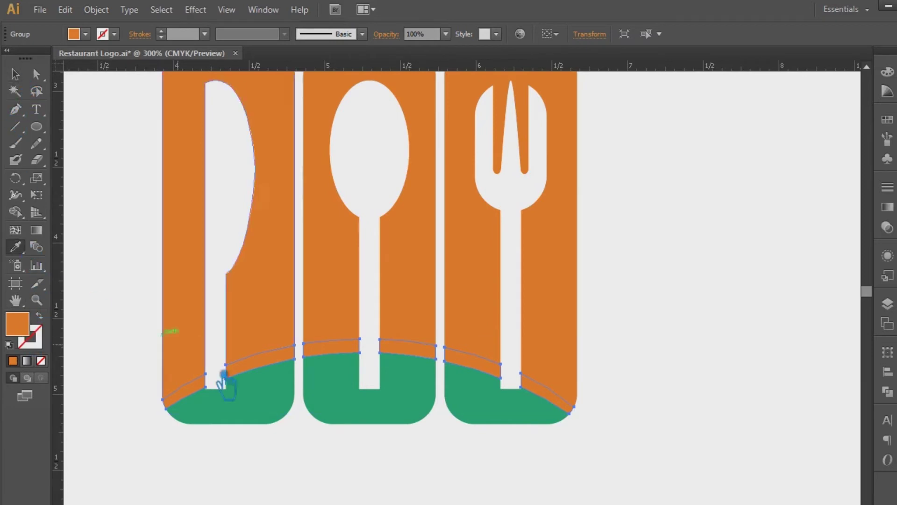
click(243, 402)
double_click(17, 322)
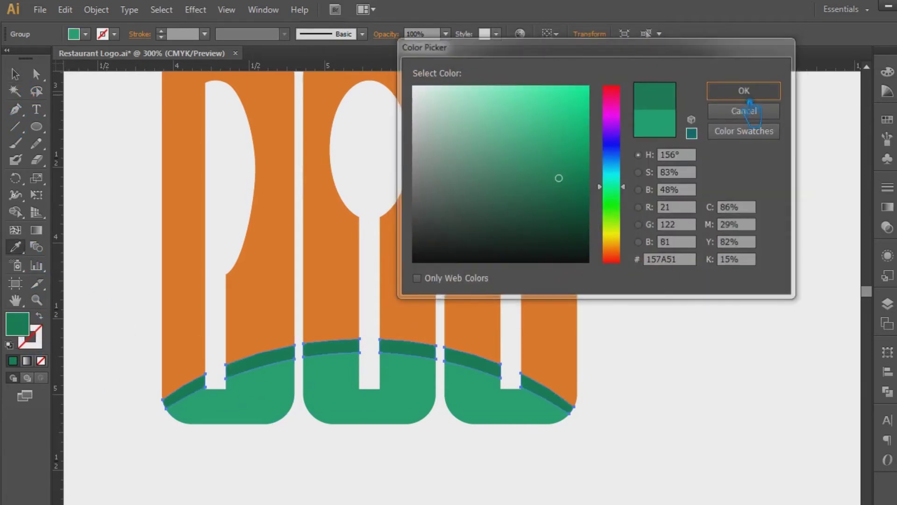
click(745, 91)
key(v)
click(669, 318)
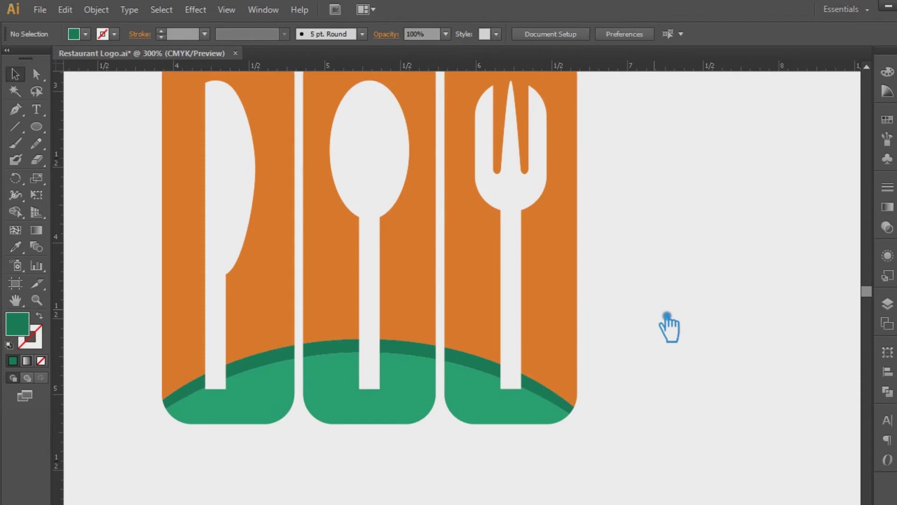
Start a curved pen path across the band at the right tile's lower corner.
key(a)
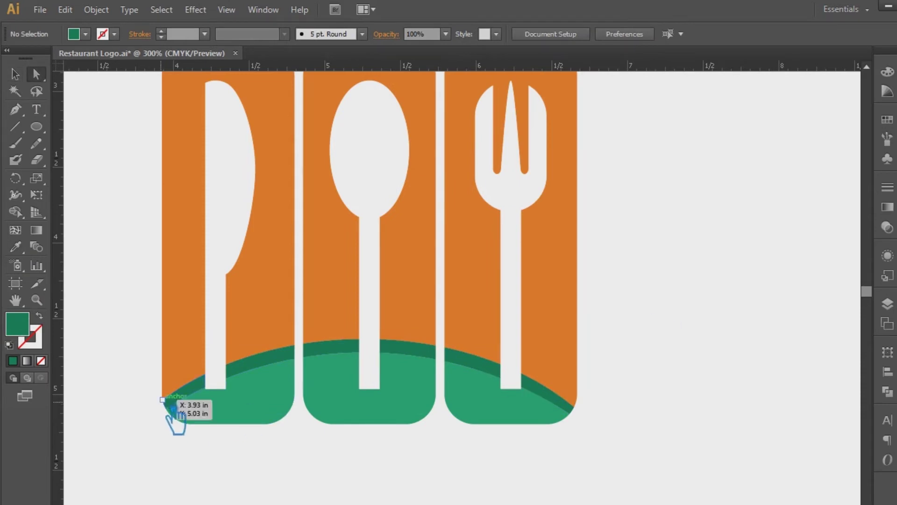
key(ctrl+plus)
key(ctrl+plus)
key(ctrl+plus)
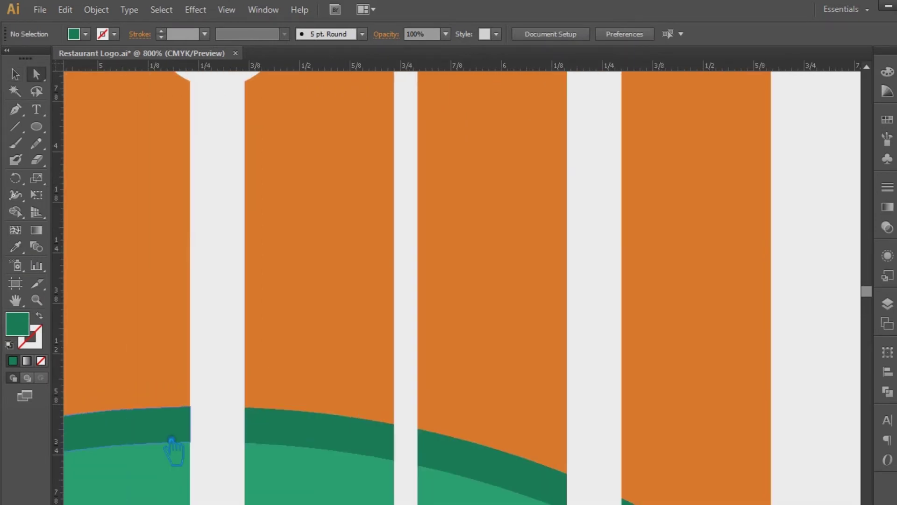
scroll(482, 204, down, 3)
drag(16, 109, 60, 109)
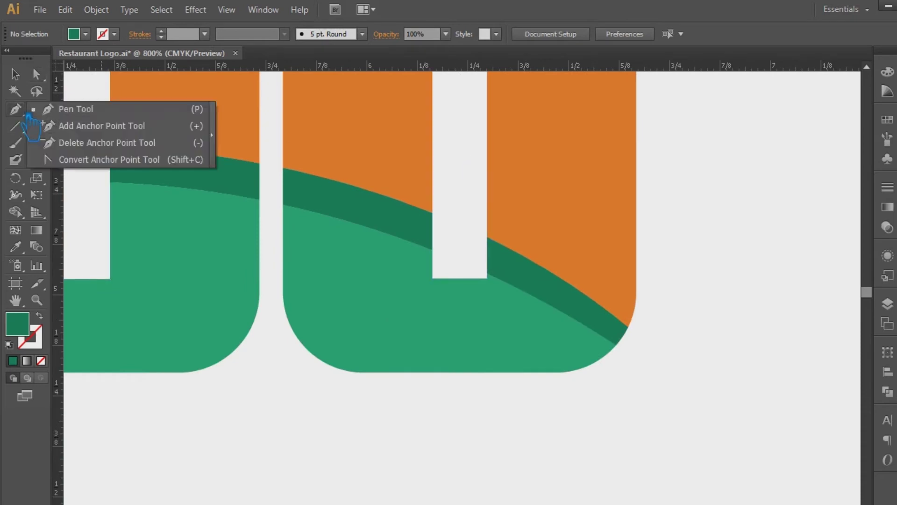
click(499, 246)
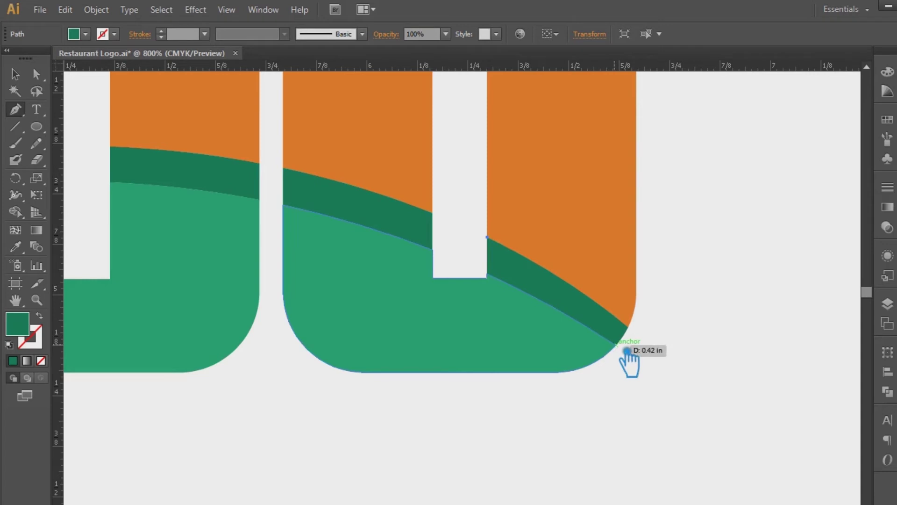
drag(616, 345, 678, 410)
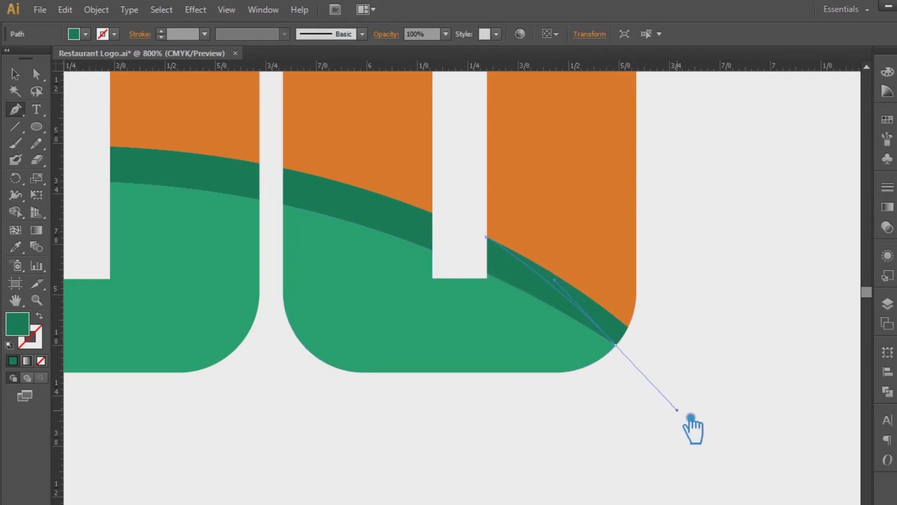
click(15, 109)
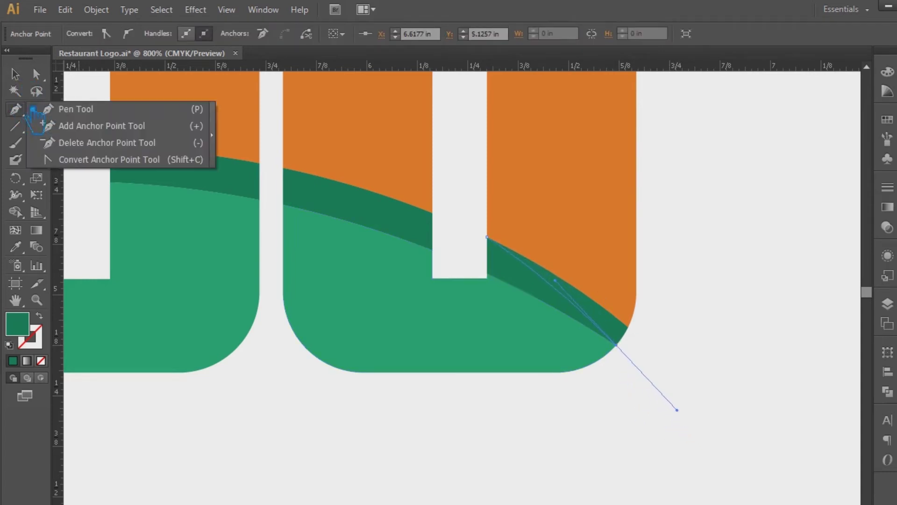
click(15, 74)
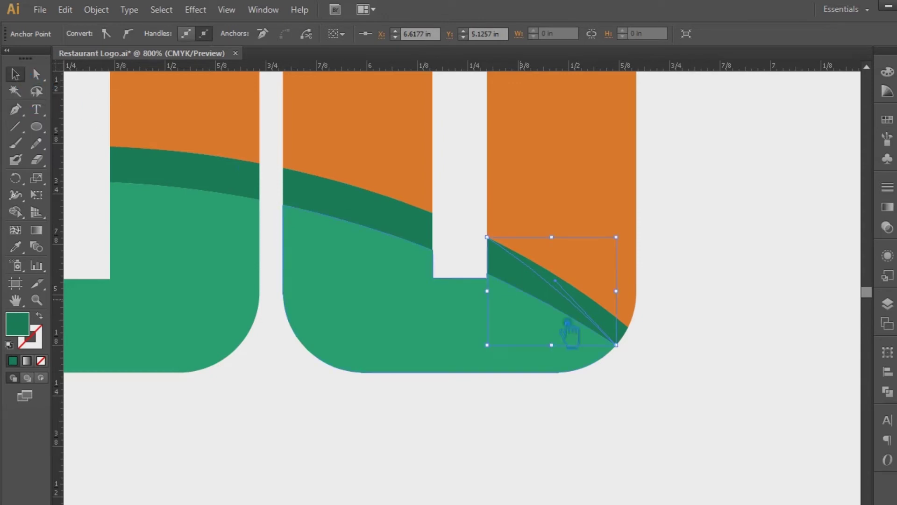
drag(617, 345, 634, 359)
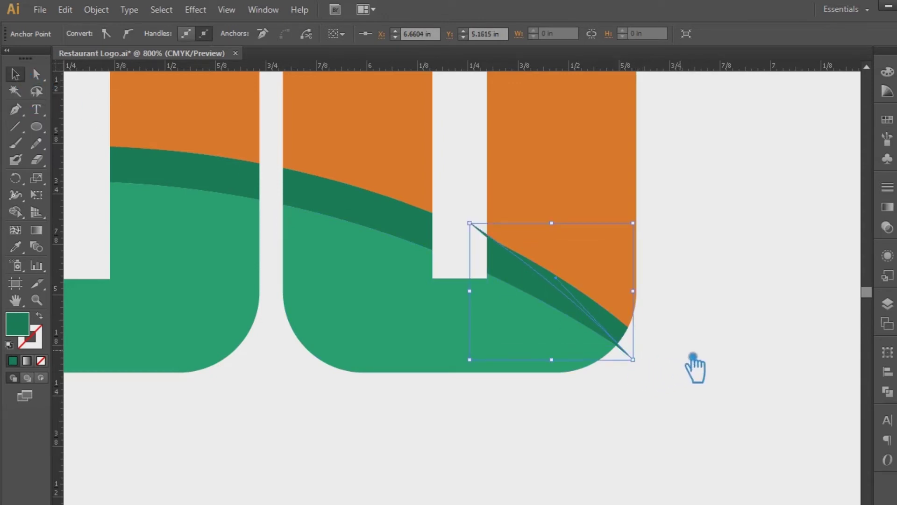
key(ctrl+z)
Close the cutting path with no fill and adjust its curves.
key(ctrl+equal)
key(ctrl+equal)
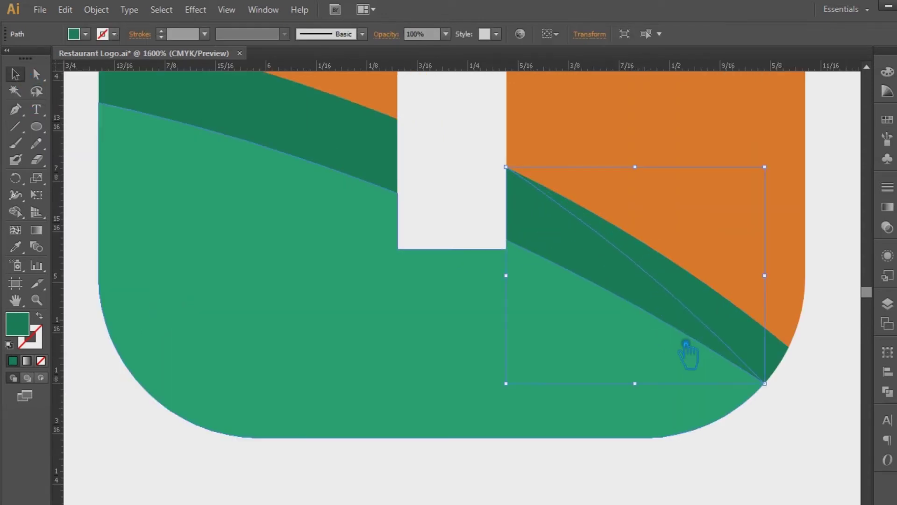
key(p)
drag(684, 391, 692, 430)
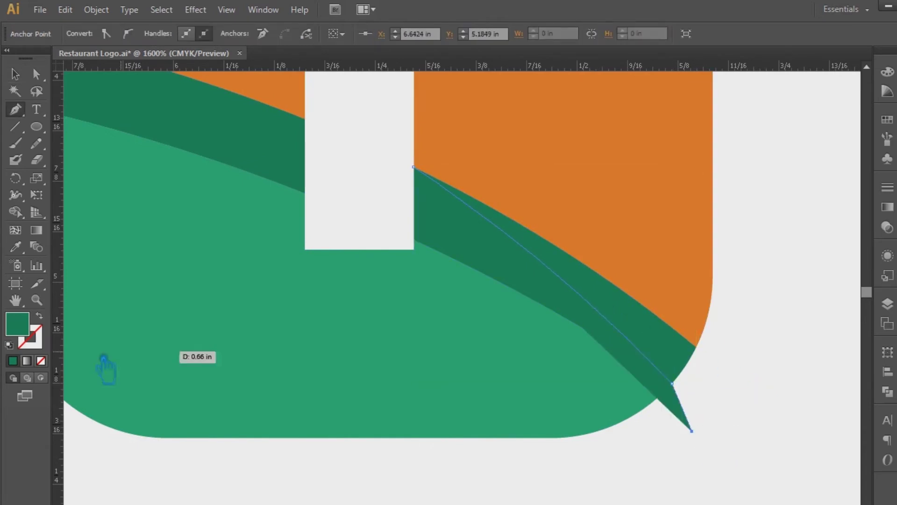
click(41, 360)
click(431, 168)
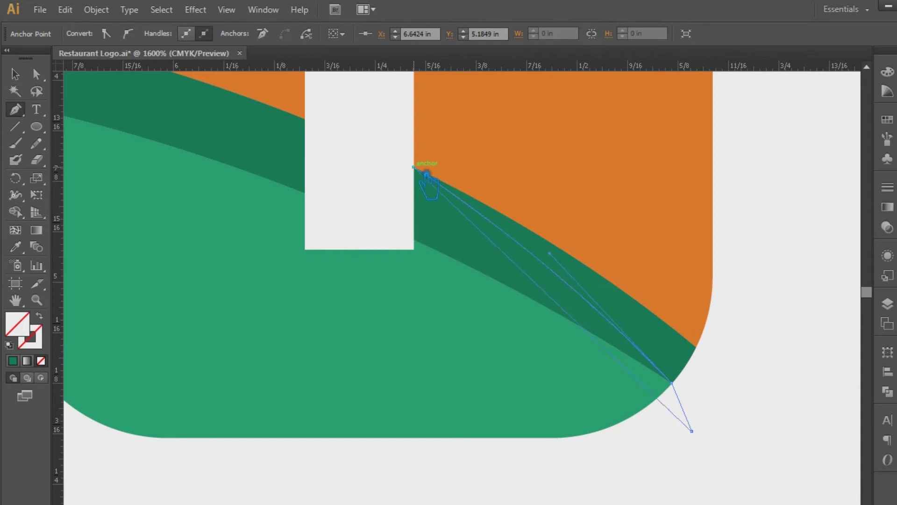
key(v)
click(390, 472)
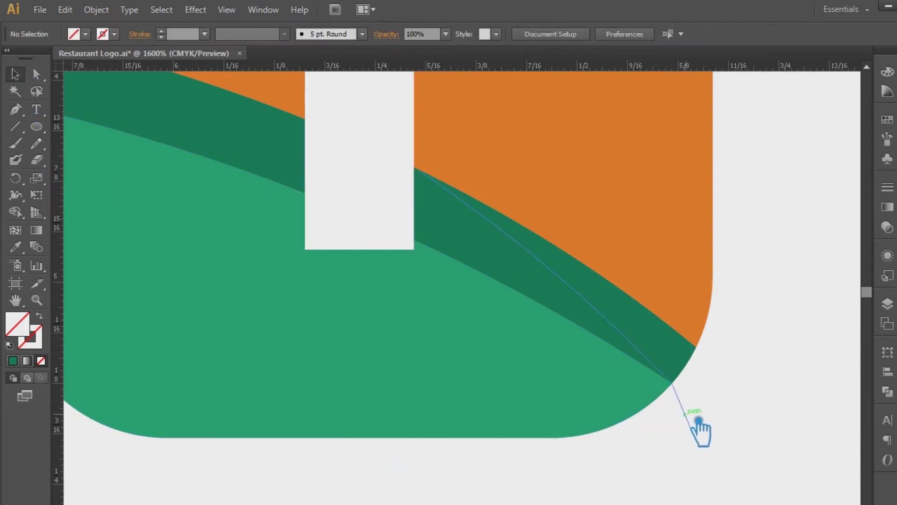
click(694, 427)
key(p)
click(426, 175)
drag(426, 175, 365, 126)
key(v)
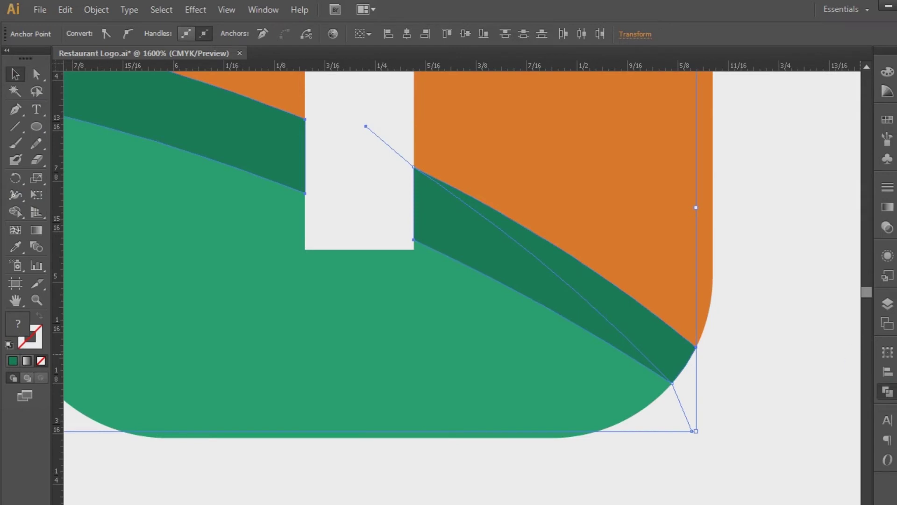
Pathfinder-Divide the dark-green band along the new cutting path.
click(887, 392)
click(742, 410)
right_click(595, 299)
click(800, 314)
key(ctrl+minus)
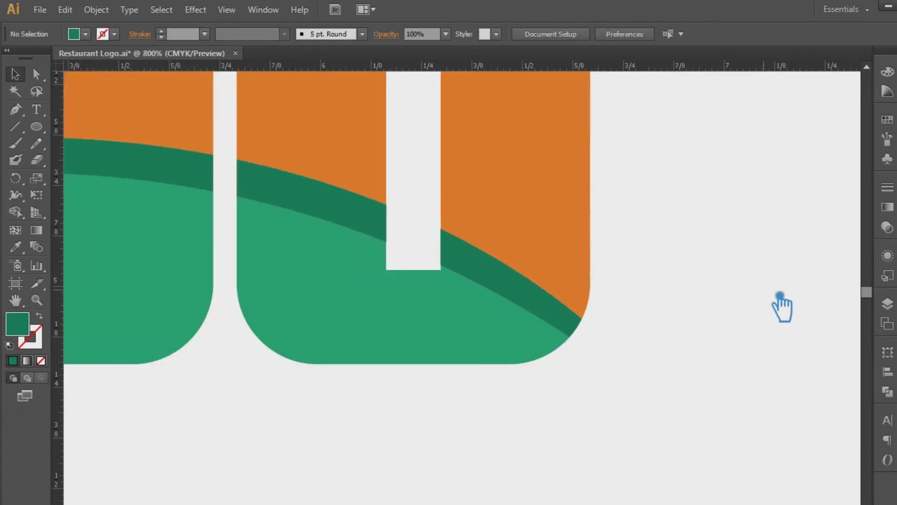
drag(778, 308, 871, 317)
Recolour the band's corner tip orange and unite it with the tile's orange area.
click(652, 322)
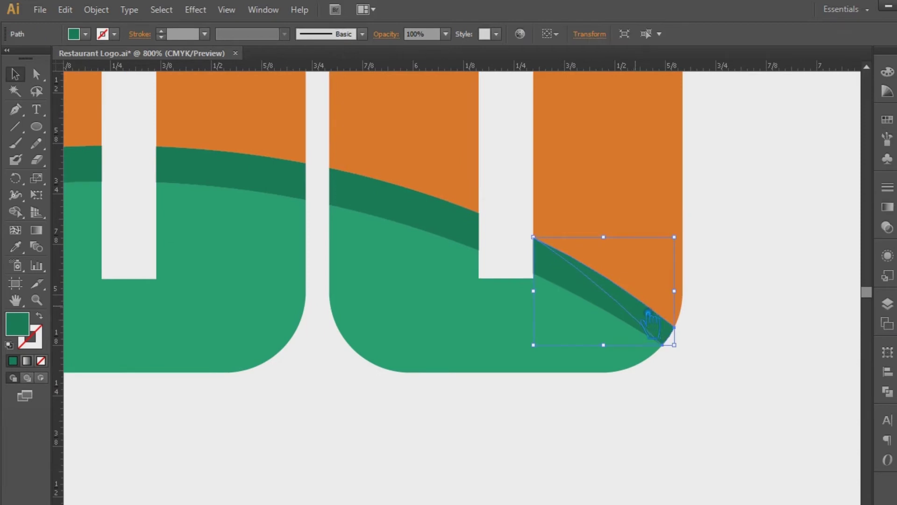
key(i)
click(625, 187)
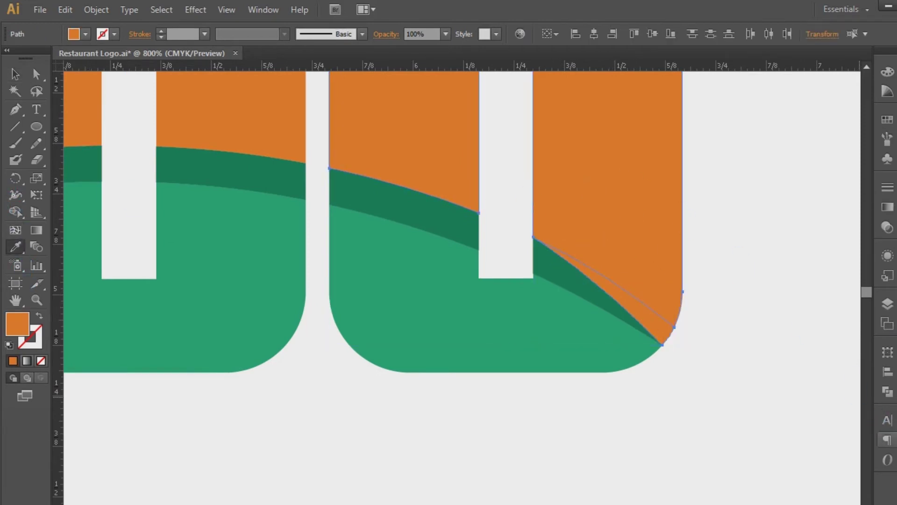
click(887, 391)
click(778, 368)
click(861, 359)
click(19, 77)
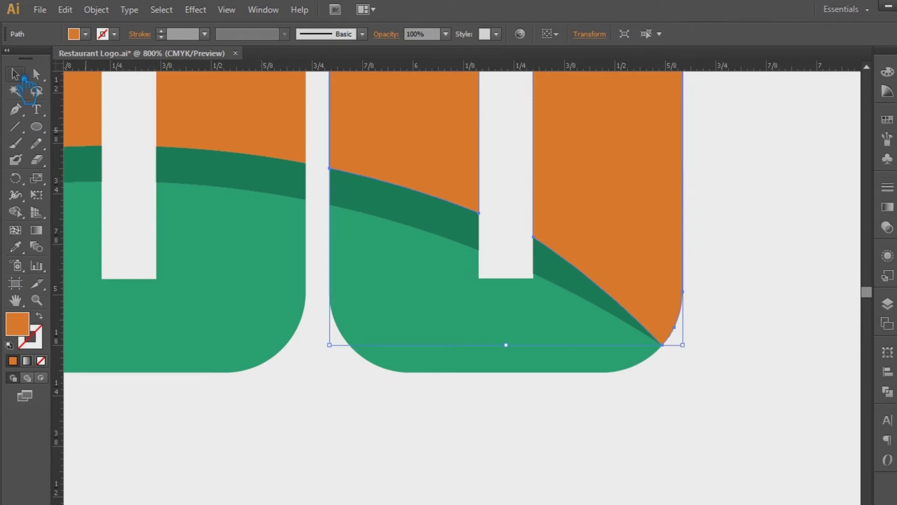
click(381, 418)
drag(345, 430, 507, 350)
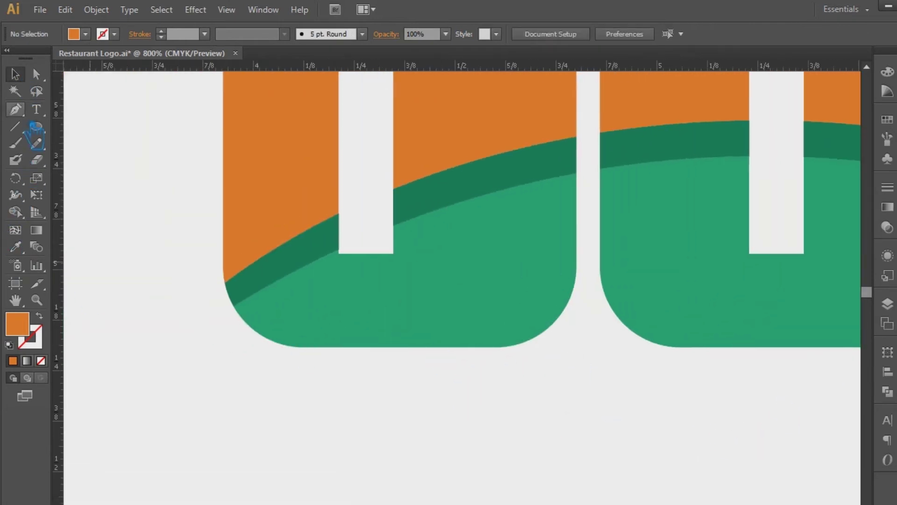
Draw an unfilled curved cutting path across the band at the knife tile's corner.
click(353, 219)
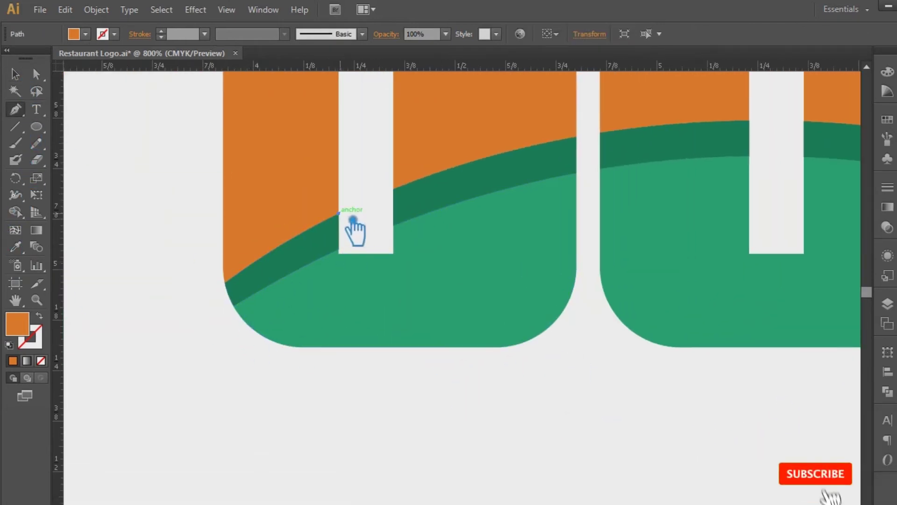
drag(233, 306, 201, 348)
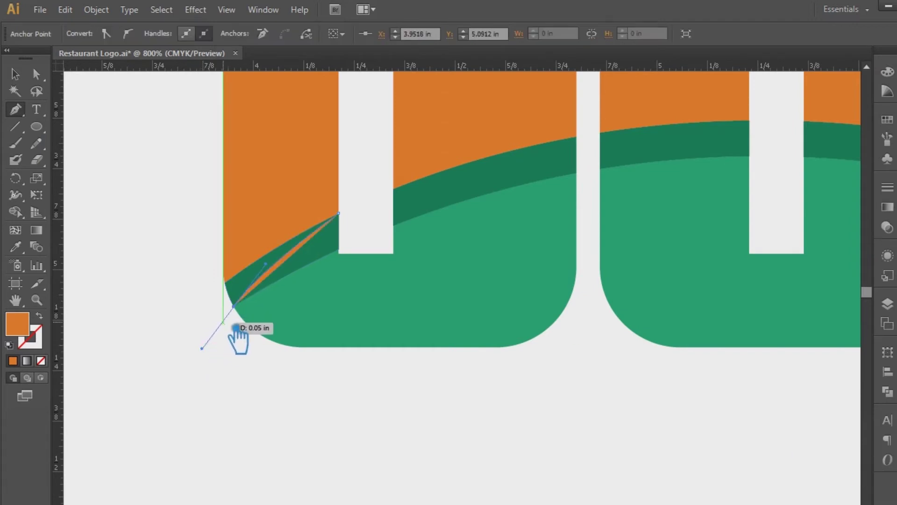
click(215, 363)
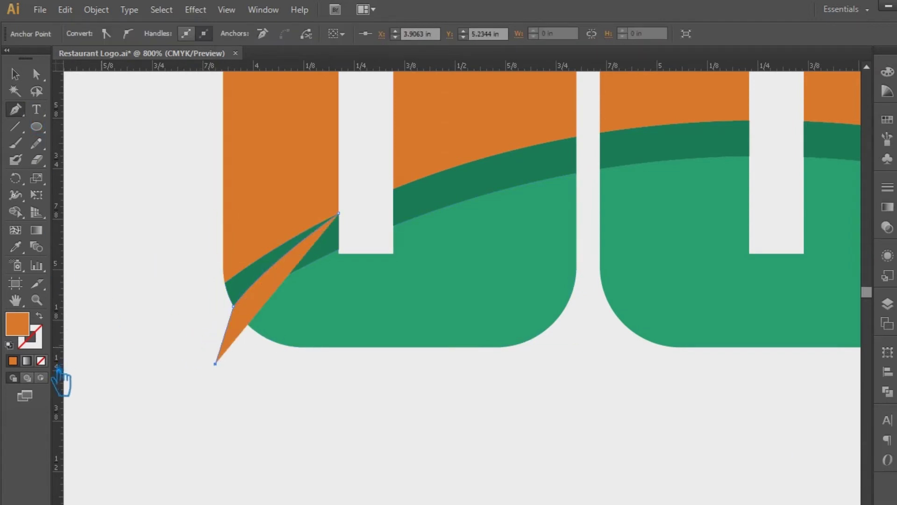
key(slash)
key(v)
click(130, 204)
click(236, 351)
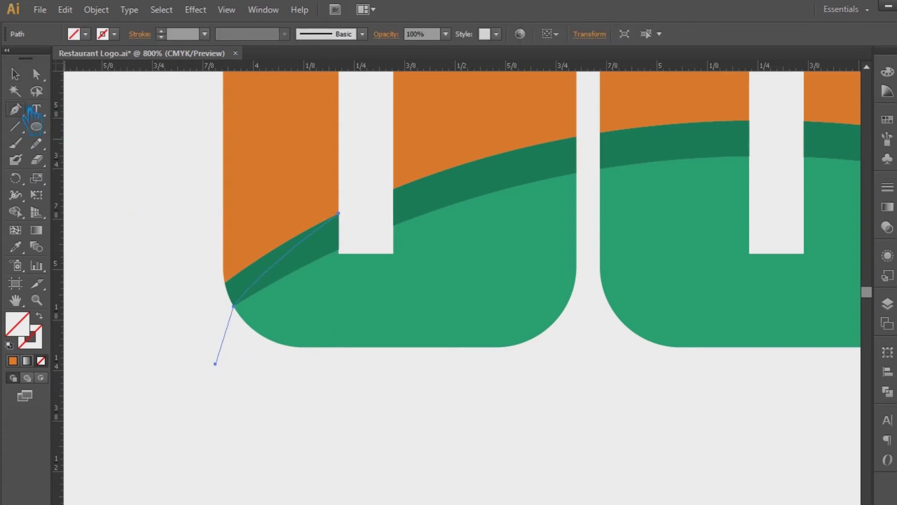
click(354, 220)
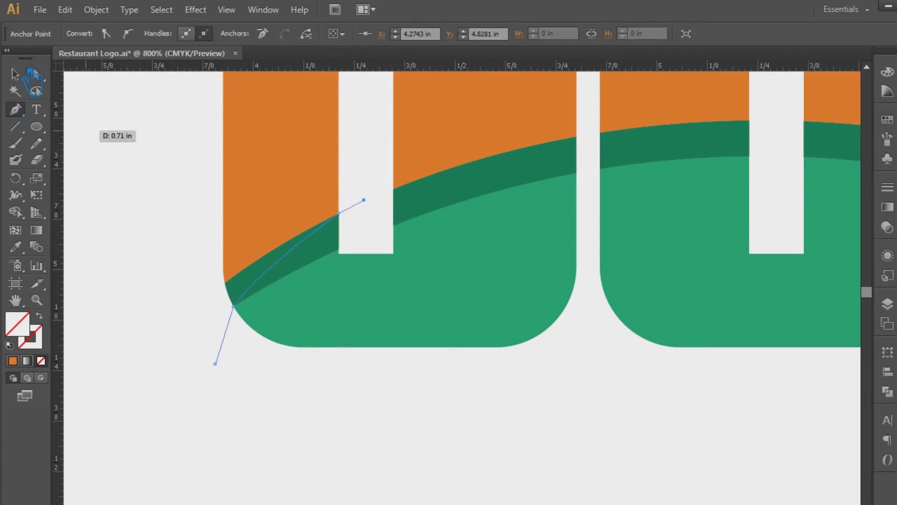
Pathfinder-Divide the dark-green band along the knife-tile cutting path.
key(v)
shift+click(299, 286)
click(887, 392)
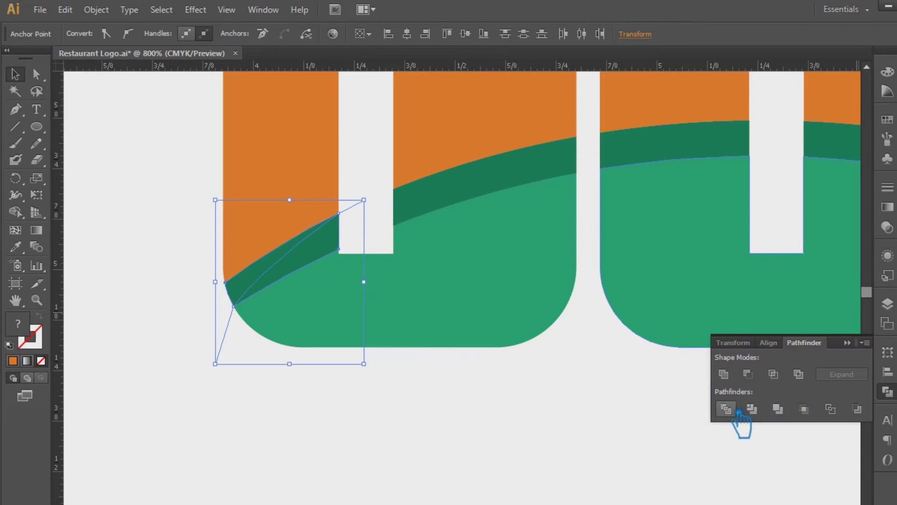
click(737, 411)
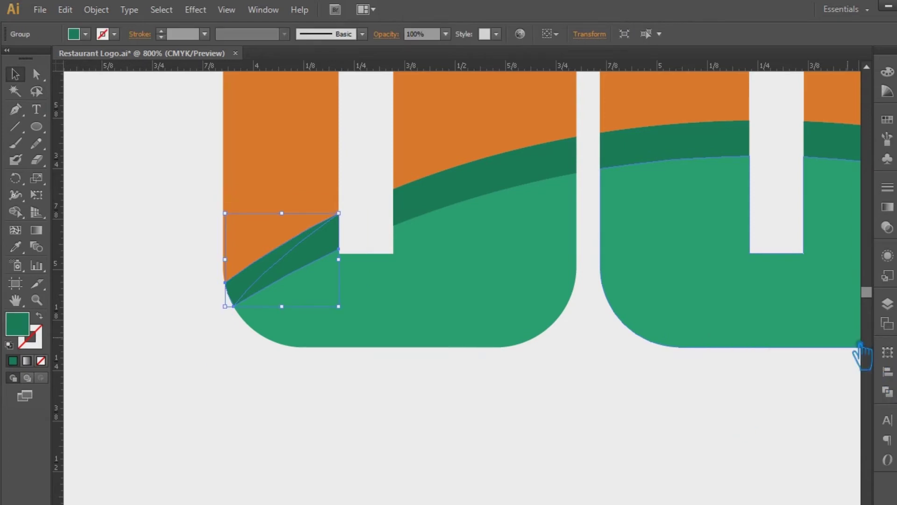
click(302, 361)
click(250, 296)
shift+click(276, 206)
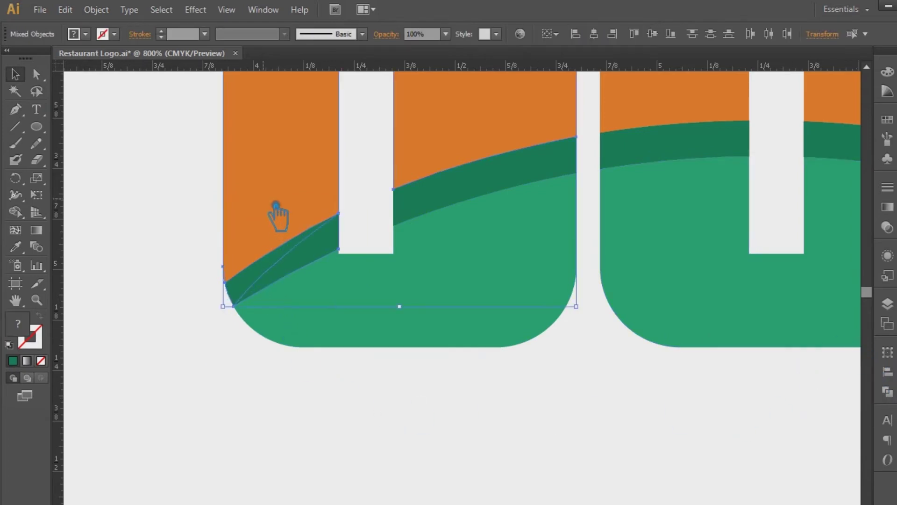
click(94, 240)
right_click(293, 280)
click(222, 369)
Colour the band's left tip orange and unite it with the tile's orange area.
click(262, 292)
key(i)
click(325, 157)
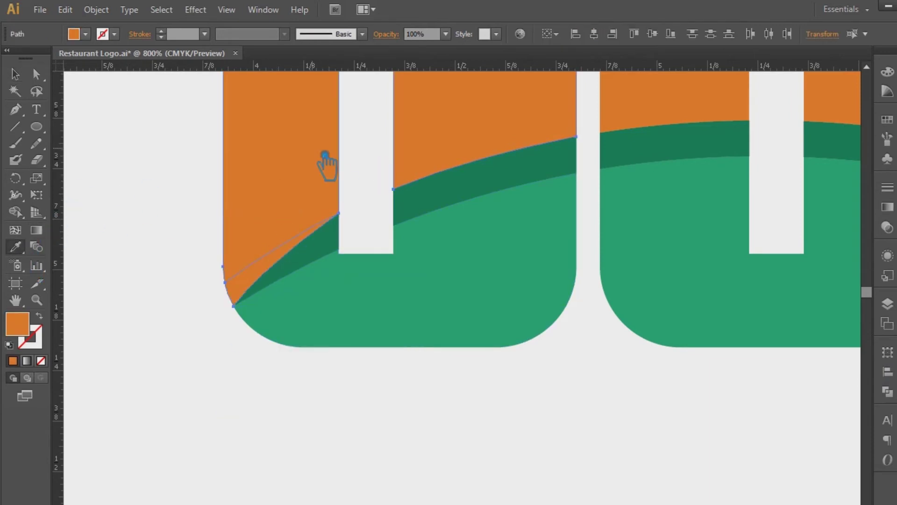
click(888, 392)
click(15, 73)
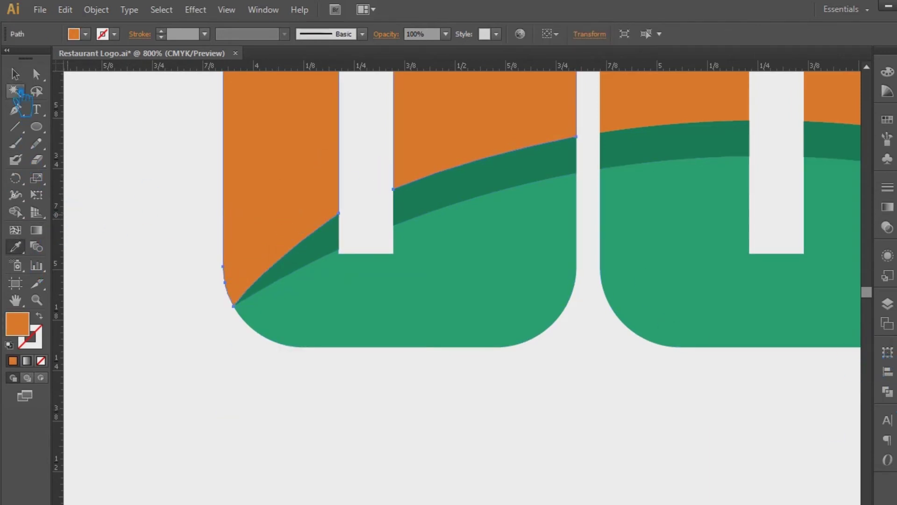
click(122, 180)
Zoom out and group the three dark-green band pieces.
key(ctrl+minus)
key(ctrl+minus)
key(ctrl+minus)
key(ctrl+minus)
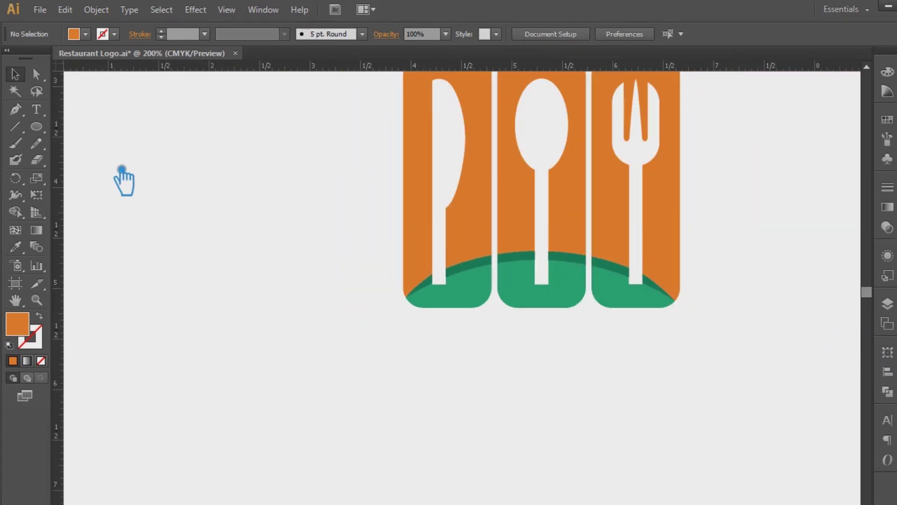
scroll(743, 284, up, 2)
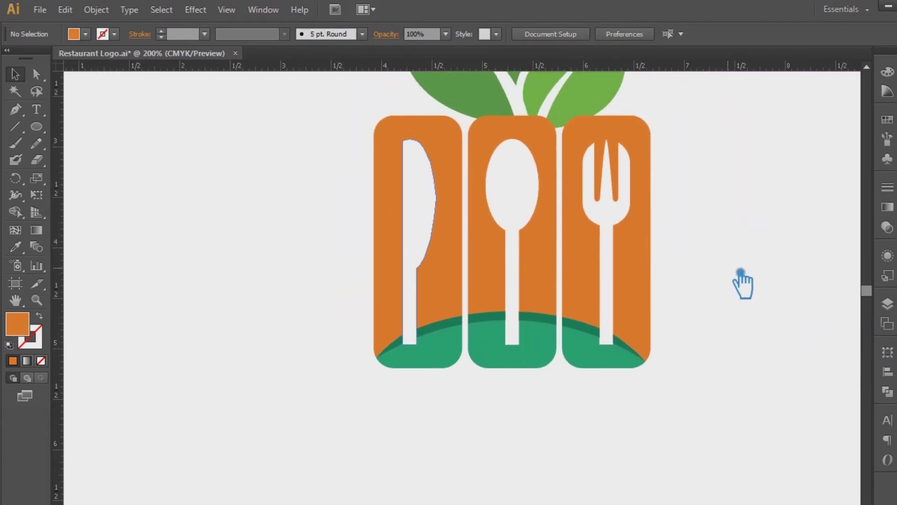
click(409, 351)
shift+click(603, 329)
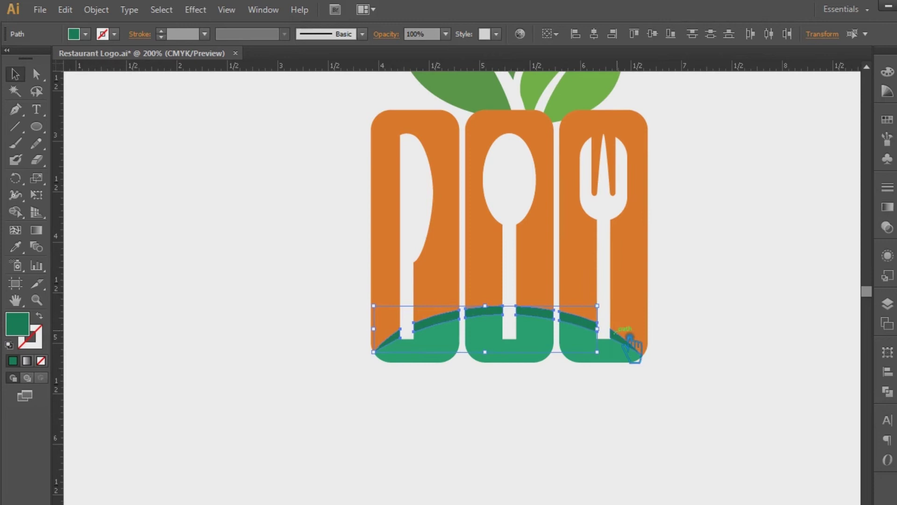
key(ctrl+g)
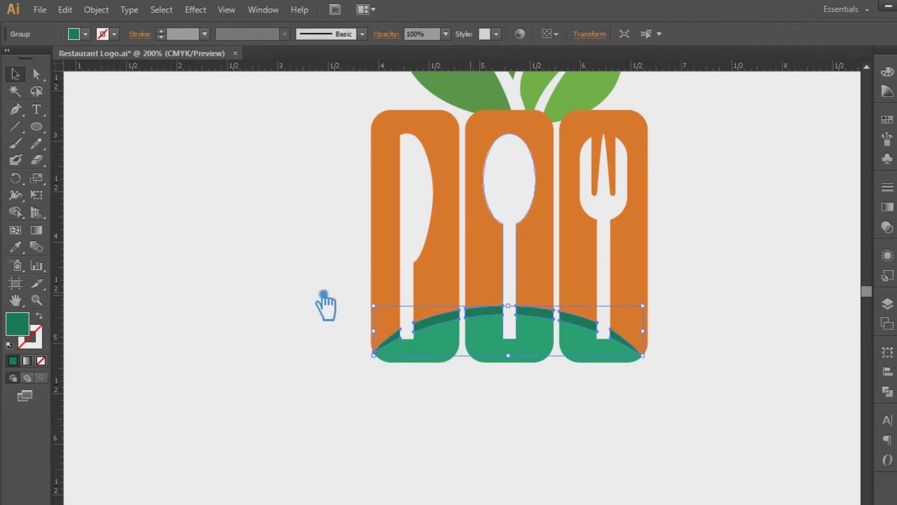
Try a lighter green on the band group, then undo it.
click(511, 357)
double_click(29, 333)
click(560, 105)
click(743, 89)
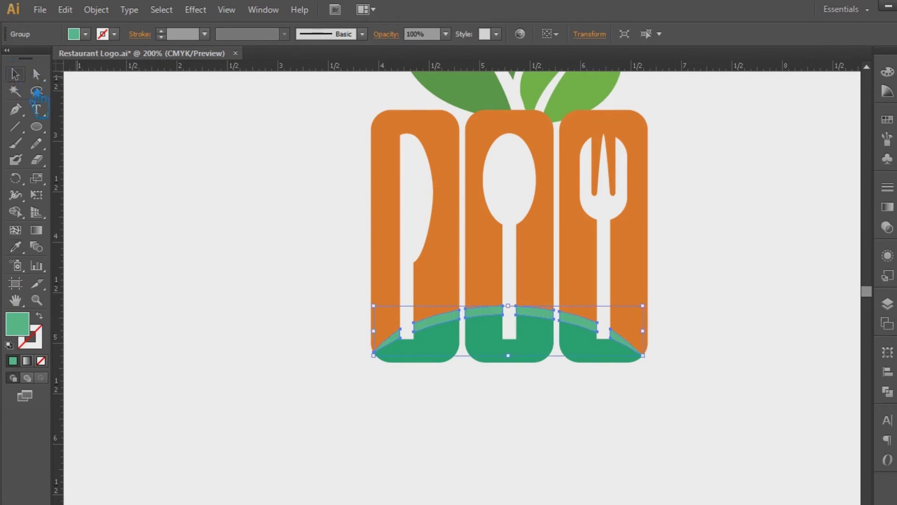
click(186, 167)
key(ctrl+z)
Give the band a darker green and fit the whole artboard in view.
double_click(22, 333)
text(158C5C)
click(744, 91)
click(754, 266)
mouse_move(775, 220)
mouse_down()
mouse_move(736, 306)
mouse_move(671, 268)
mouse_move(662, 322)
mouse_up()
key(ctrl+0)
drag(604, 398, 763, 351)
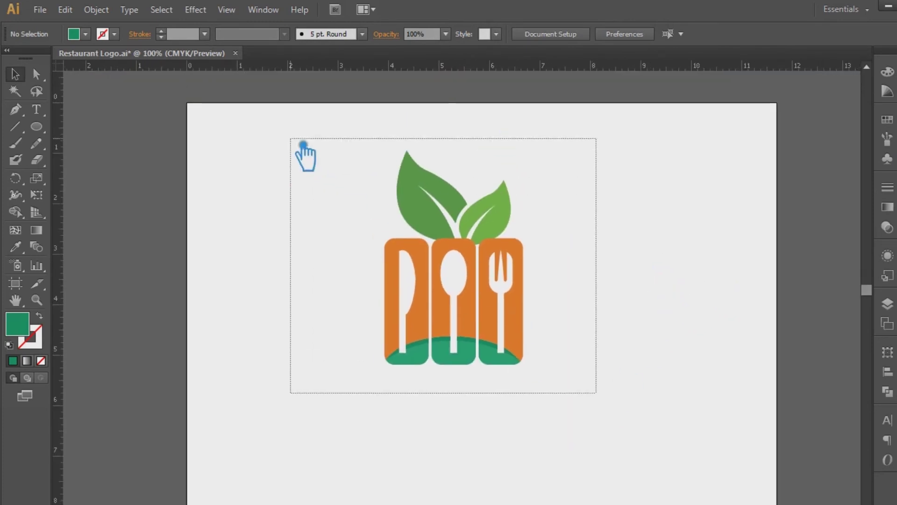
click(474, 279)
Try orange and then dark brown fills on the cutlery, then undo back to white.
click(16, 246)
click(476, 310)
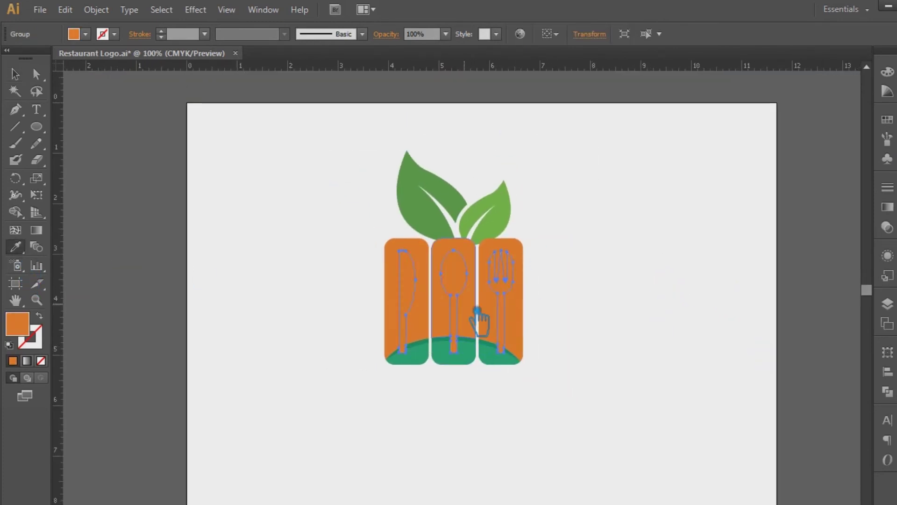
double_click(29, 331)
click(568, 140)
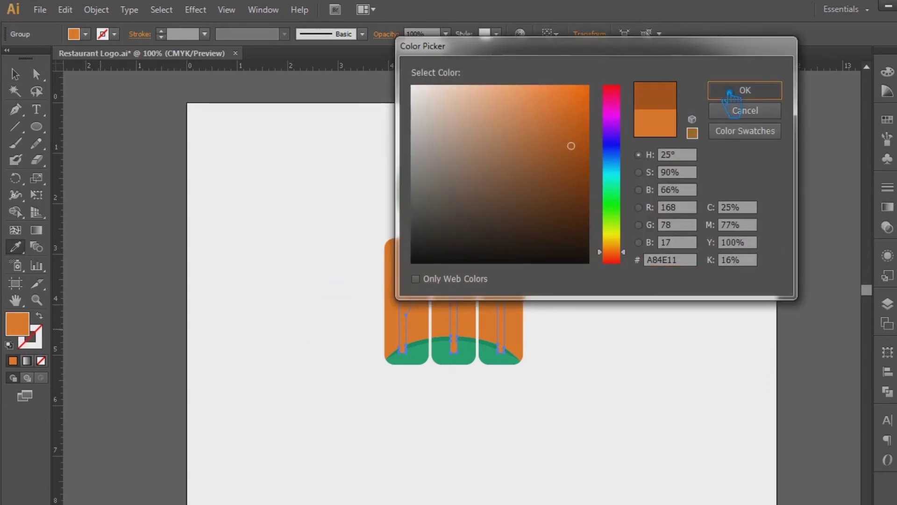
click(744, 90)
click(19, 74)
click(303, 202)
key(ctrl+z)
key(ctrl+z)
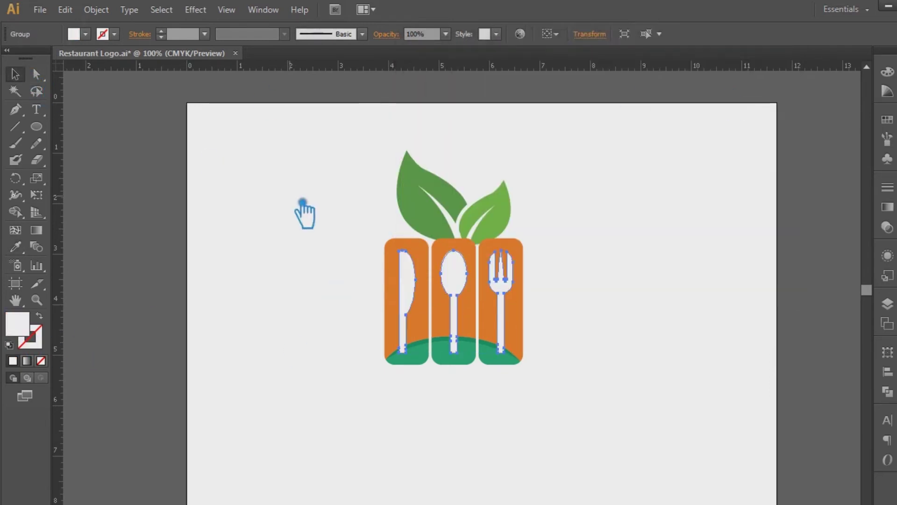
Select the whole logo and shrink it about its centre.
drag(585, 428, 309, 151)
click(636, 226)
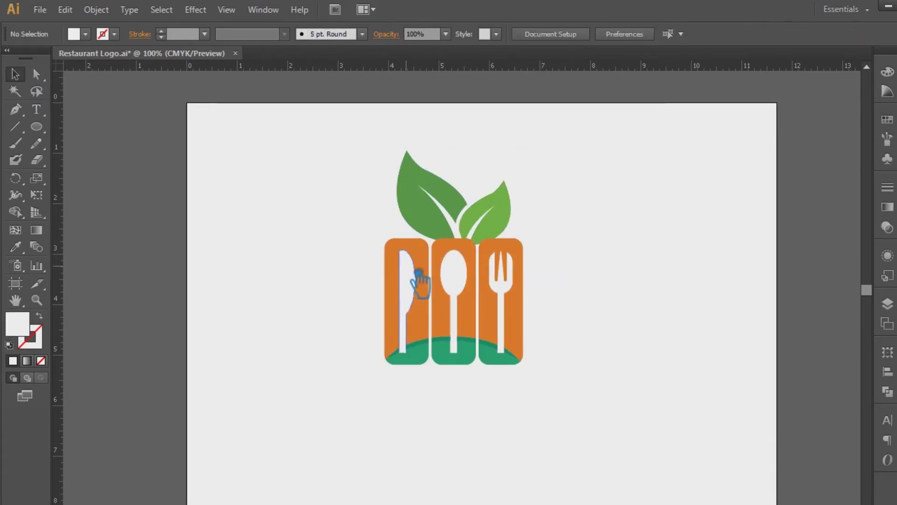
drag(571, 377, 286, 147)
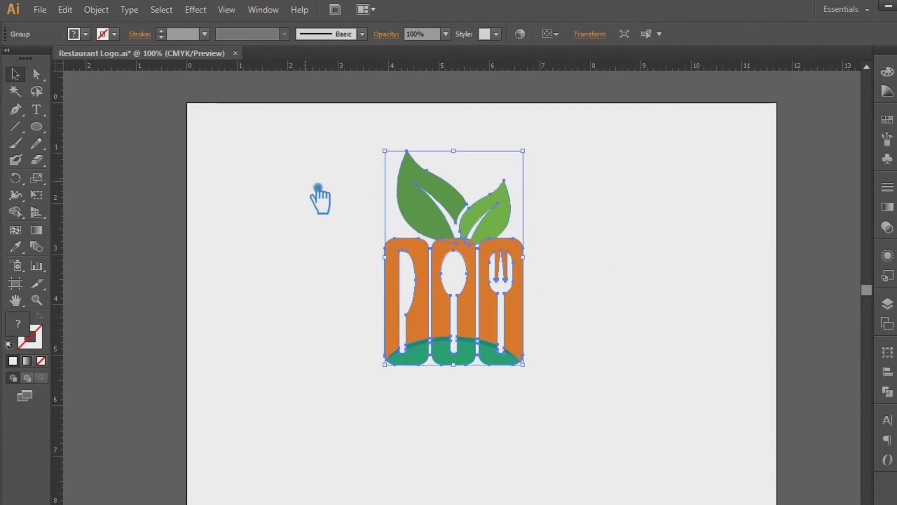
drag(540, 363, 499, 329)
click(566, 330)
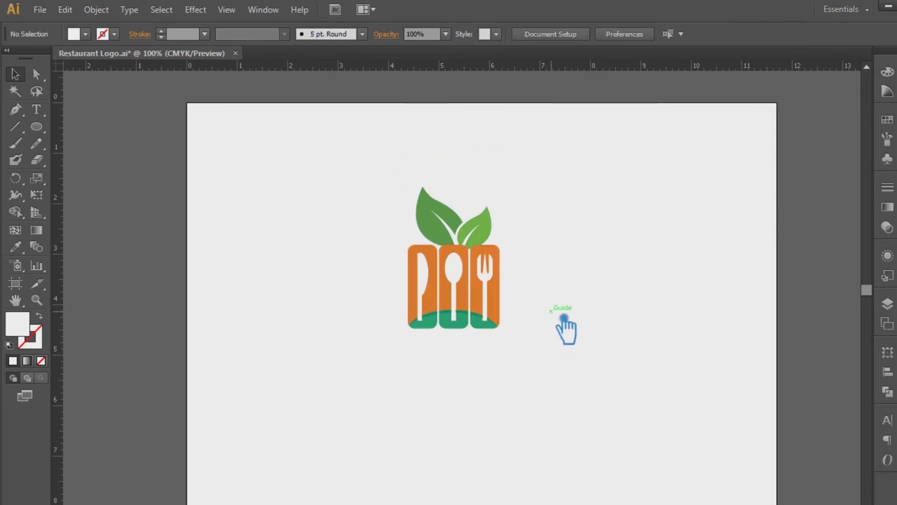
Add RESTAURANT NAME text below the logo at 36 pt in Oswald DemiBold.
click(36, 110)
click(381, 377)
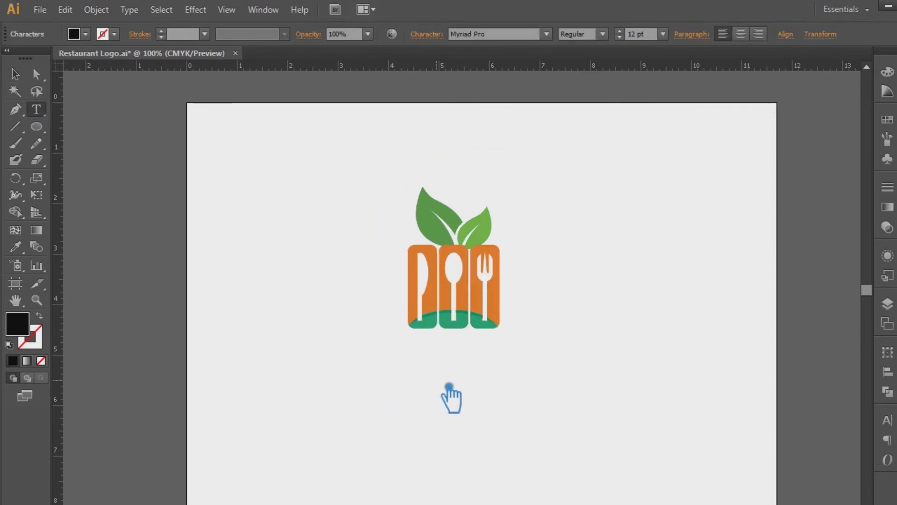
click(512, 35)
text(Oswald)
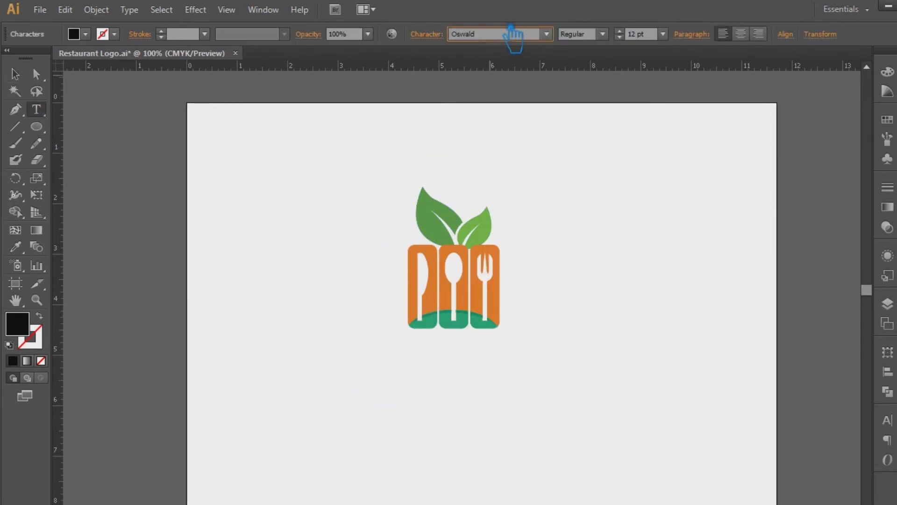
click(663, 33)
click(681, 238)
text(RESTAURANT NAME)
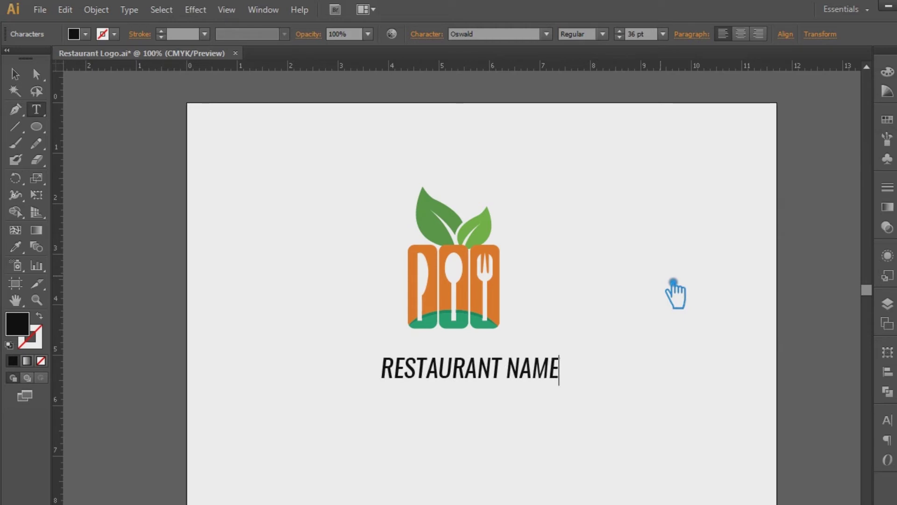
click(15, 74)
click(603, 33)
click(603, 143)
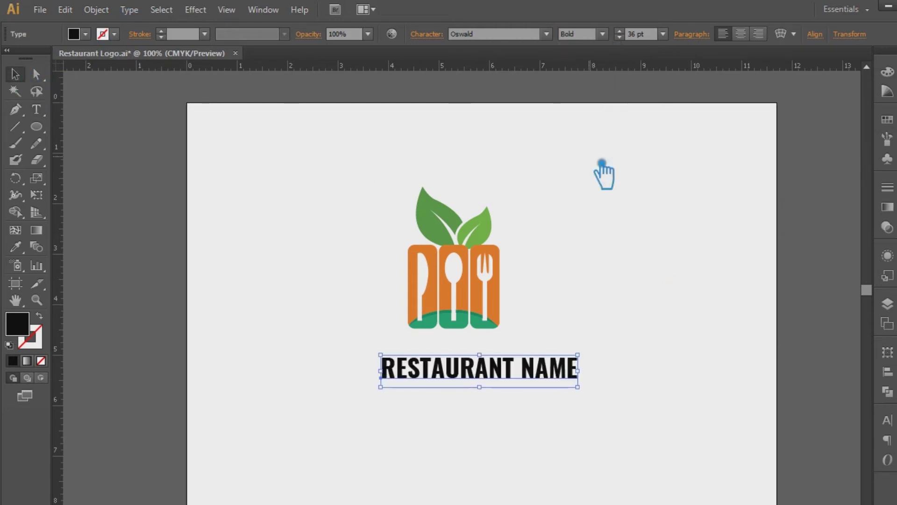
click(603, 34)
click(604, 126)
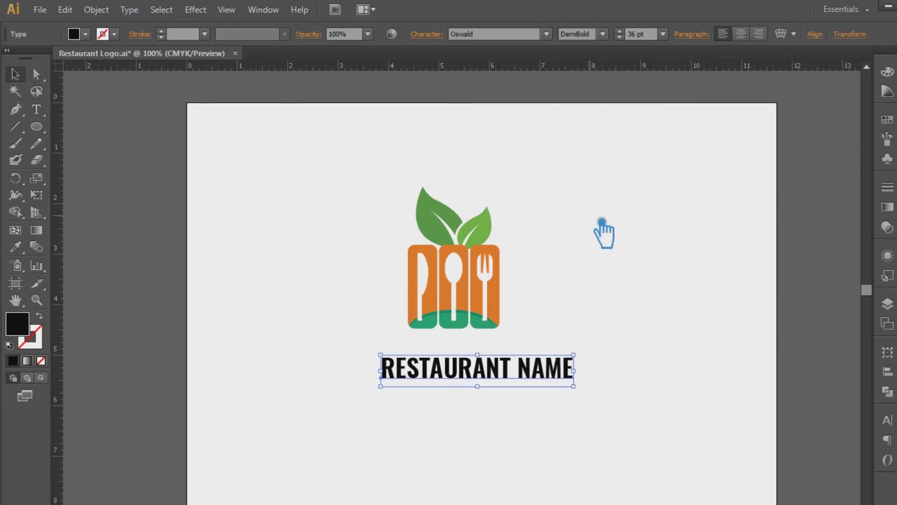
Centre the name under the logo and place a scaled-down copy beneath it.
mouse_move(506, 372)
mouse_down()
mouse_move(483, 360)
mouse_move(451, 389)
mouse_up()
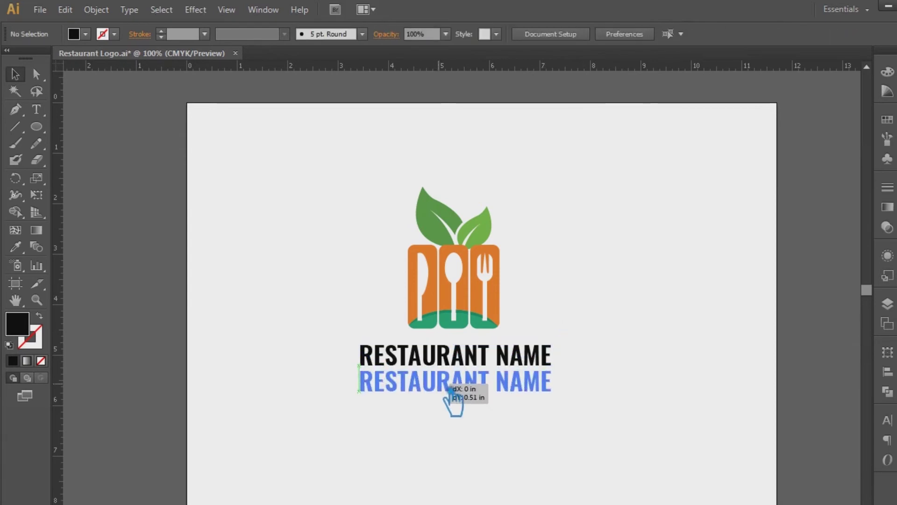
drag(555, 394, 514, 394)
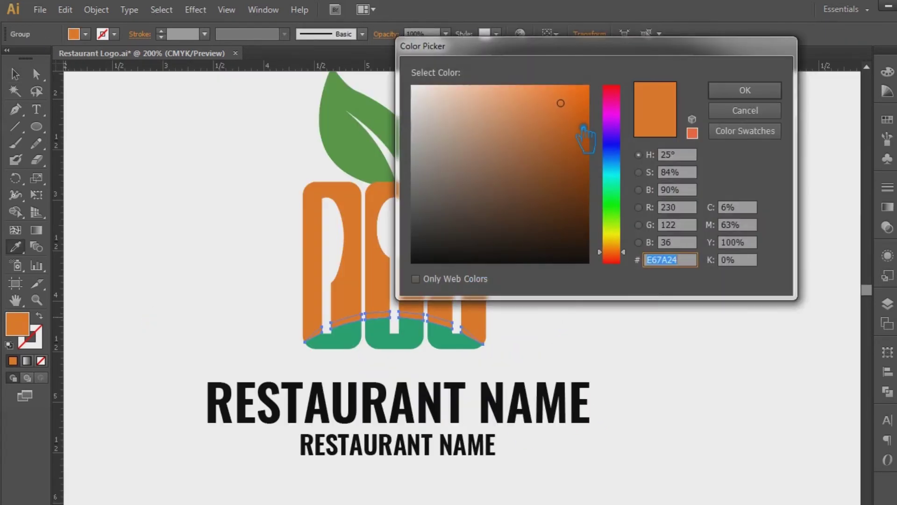
click(584, 129)
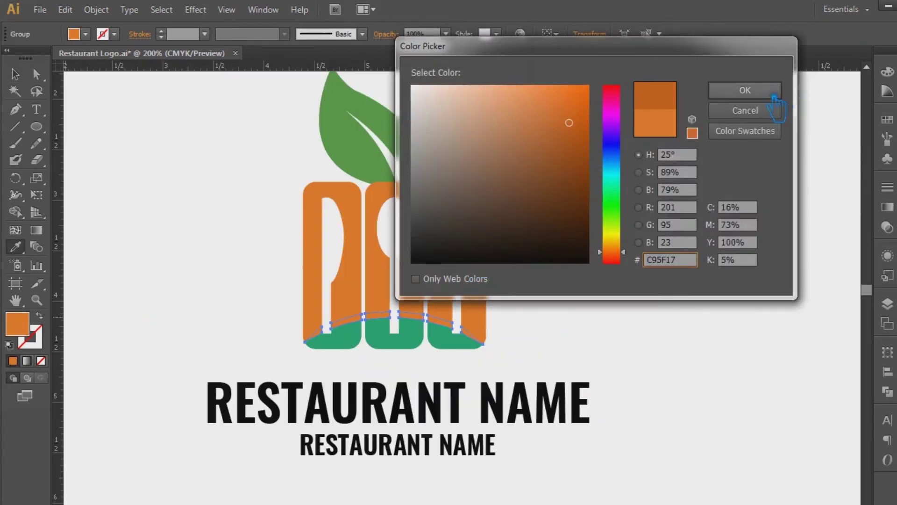
Give the selected green base pieces a darker orange fill from the Color Picker.
click(746, 90)
key(v)
click(199, 166)
click(354, 356)
shift+click(402, 349)
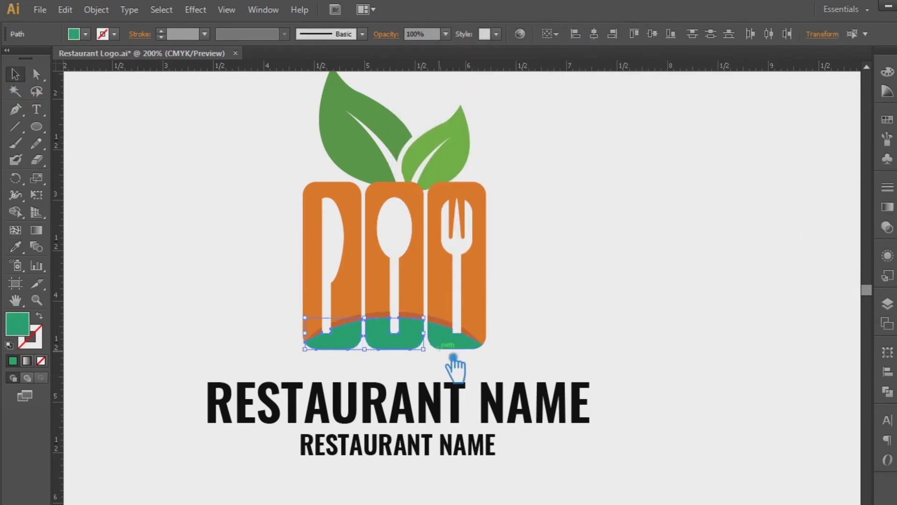
click(15, 247)
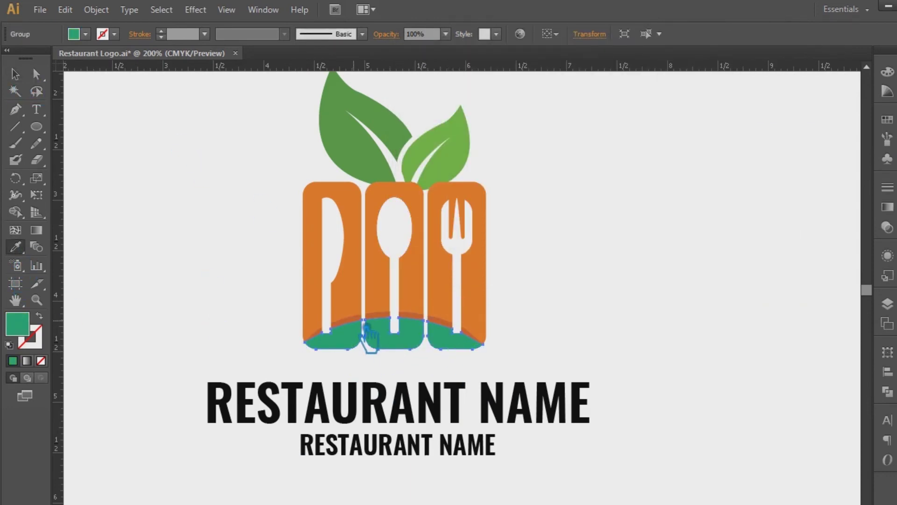
double_click(22, 325)
click(559, 141)
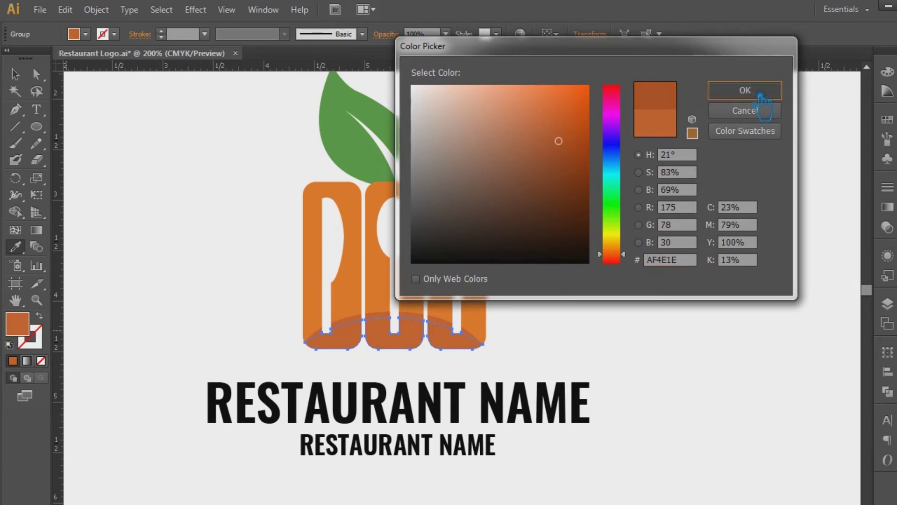
click(761, 94)
click(15, 74)
click(198, 177)
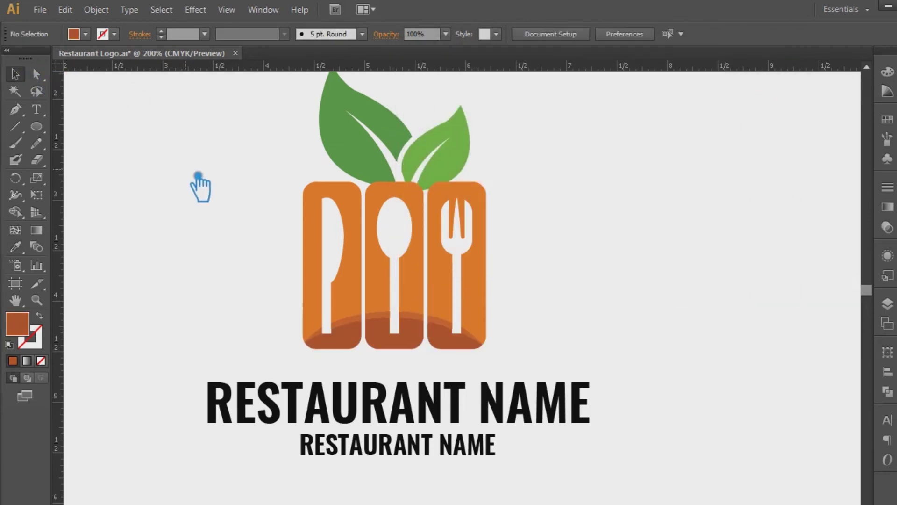
Zoom in on the tiles and select the base arc group, checking the shape combining options.
key(ctrl+=)
drag(201, 187, 279, 156)
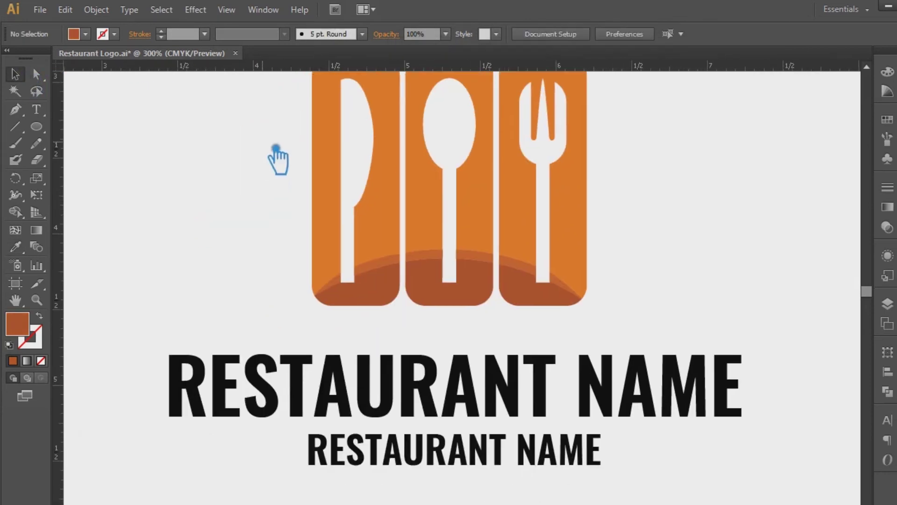
click(427, 267)
click(888, 392)
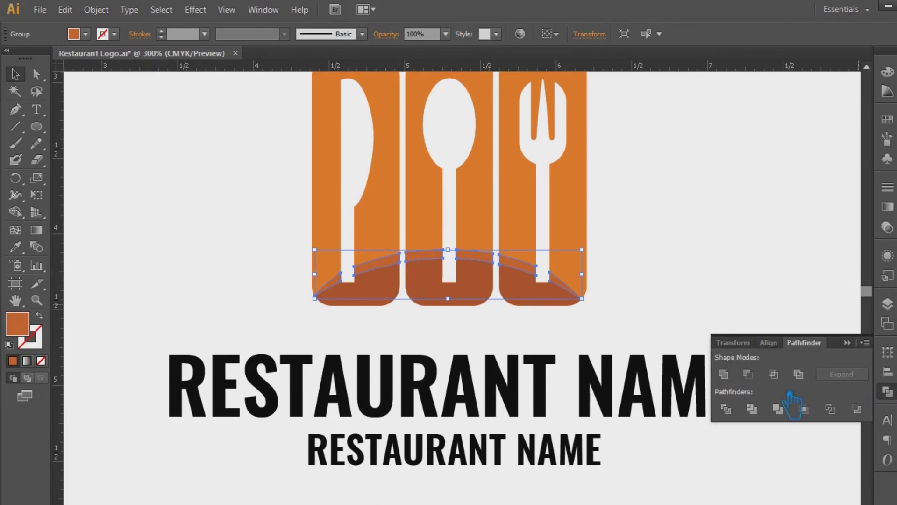
click(759, 318)
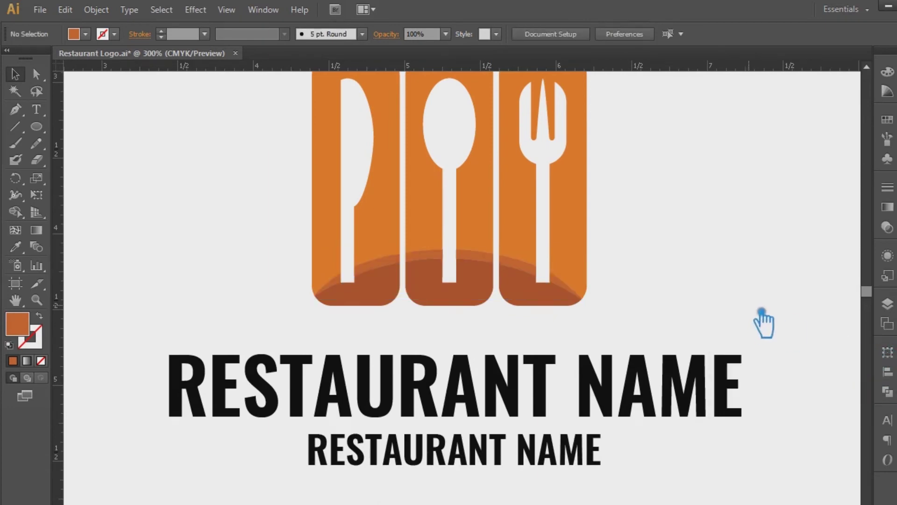
scroll(763, 322, up, 3)
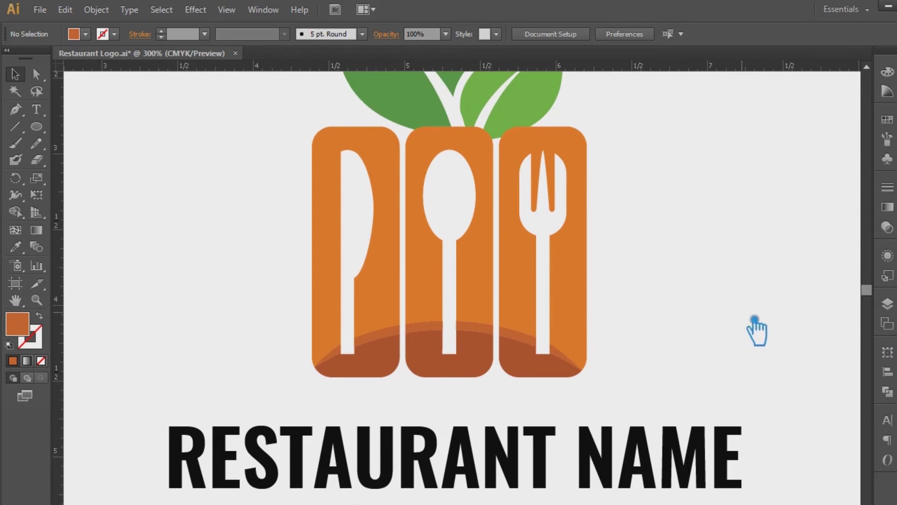
scroll(757, 322, down, 4)
Sample the tile orange onto the base arc and darken it to burnt orange.
click(449, 276)
click(16, 246)
click(399, 251)
double_click(18, 323)
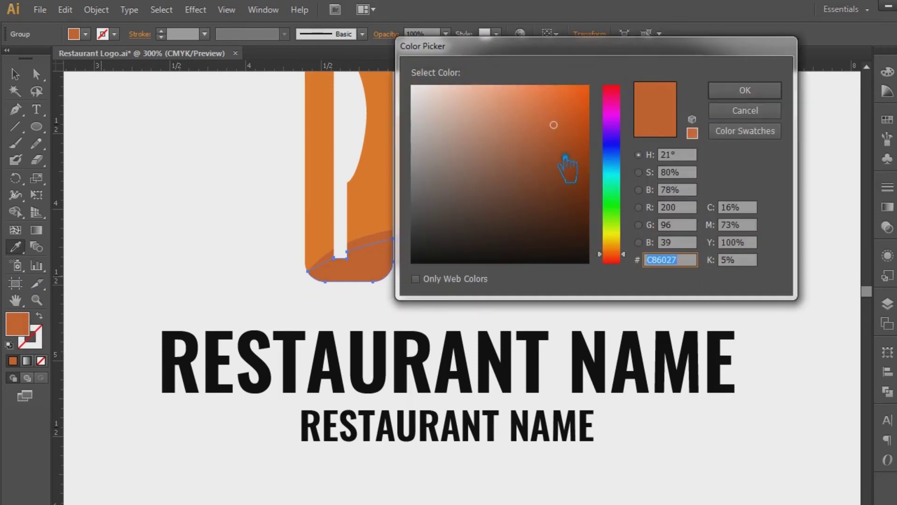
click(745, 90)
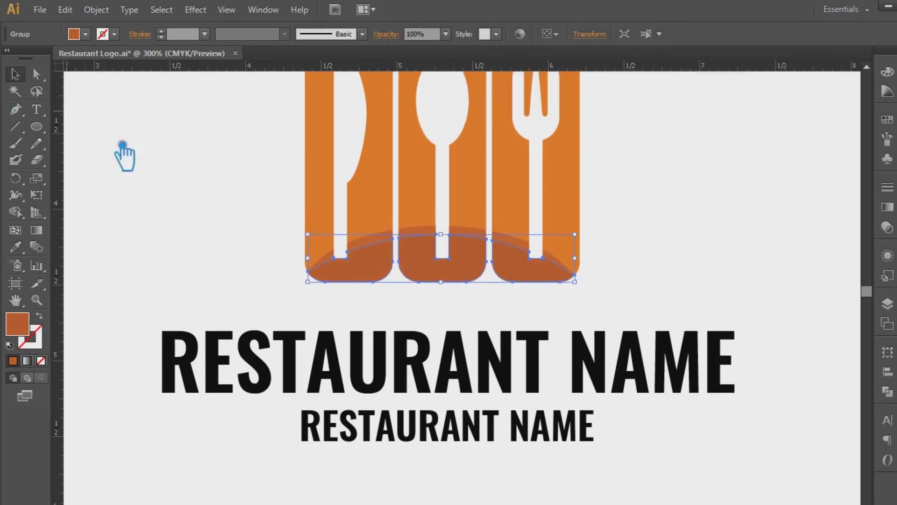
mouse_move(700, 241)
mouse_down()
mouse_move(698, 371)
mouse_move(691, 276)
mouse_up()
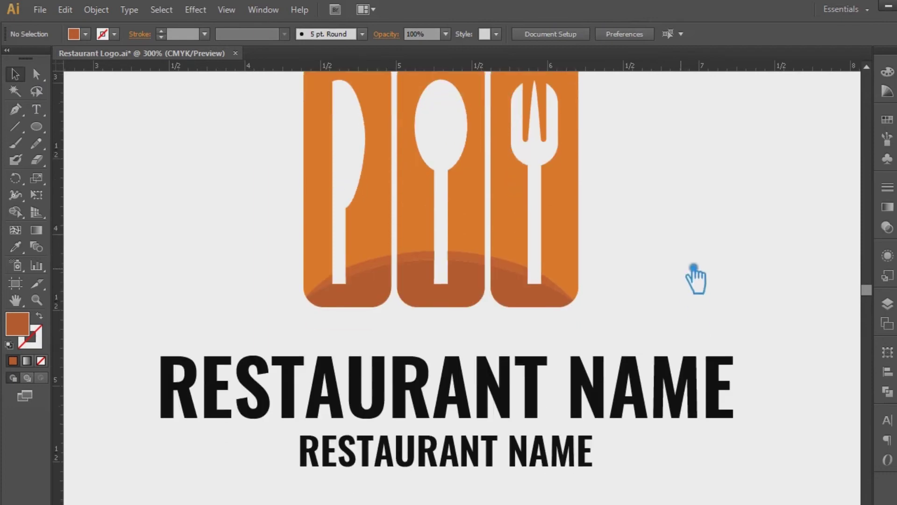
key(ctrl+minus)
click(36, 109)
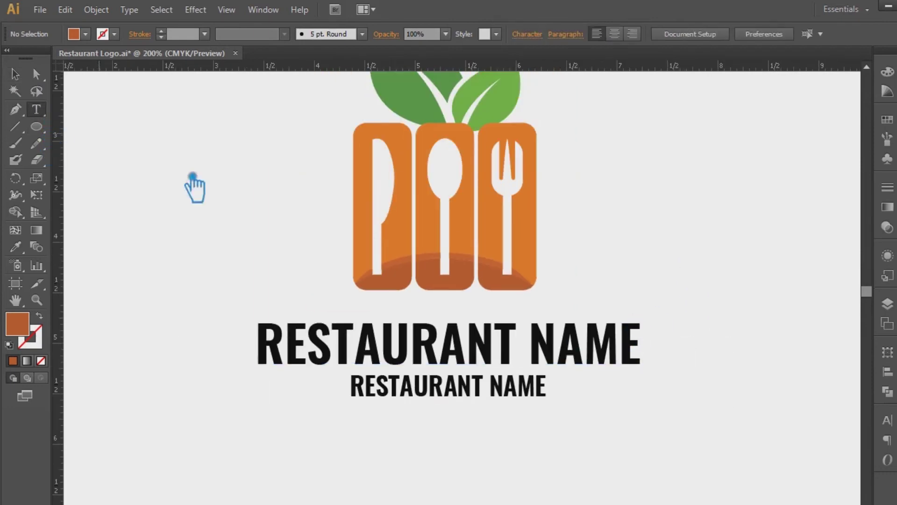
Retype the smaller line as the tagline and set it to 14 pt.
drag(546, 391, 283, 378)
text(tAG)
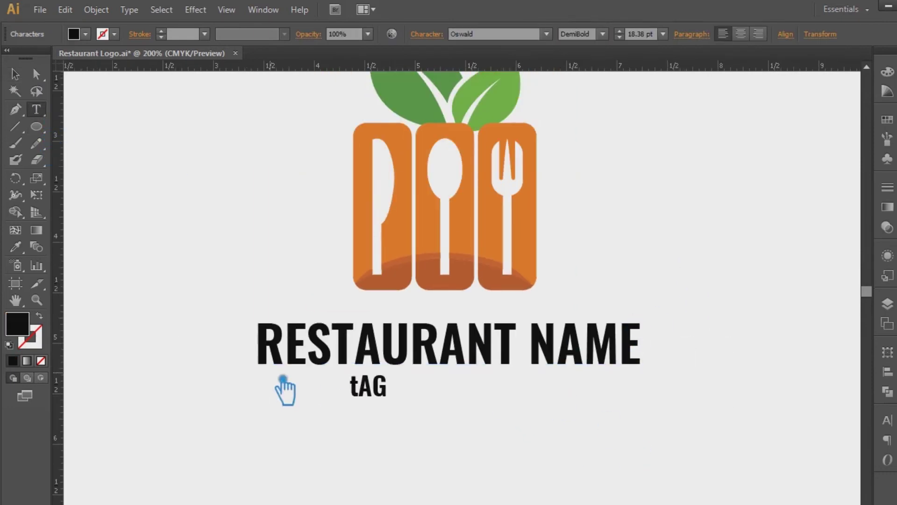
key(BackSpace)
key(BackSpace)
key(BackSpace)
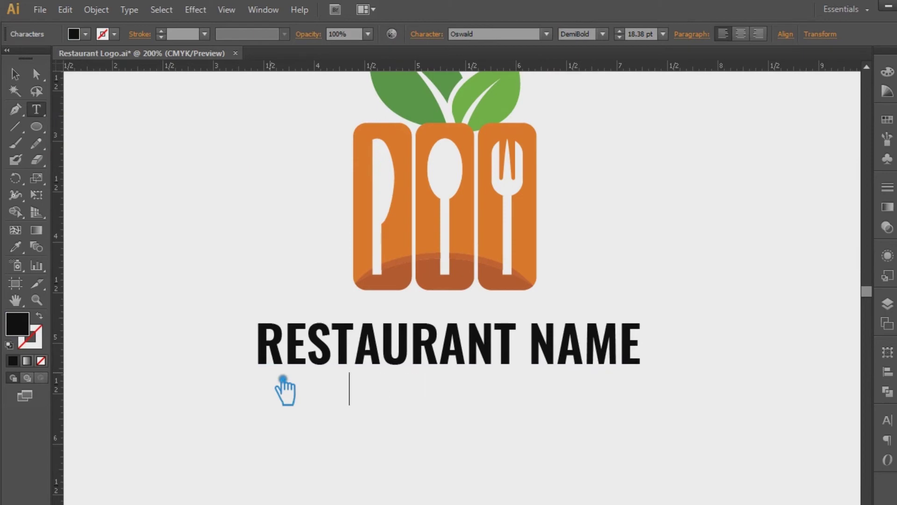
click(663, 33)
click(687, 177)
text(TAGLINE GOES HERE)
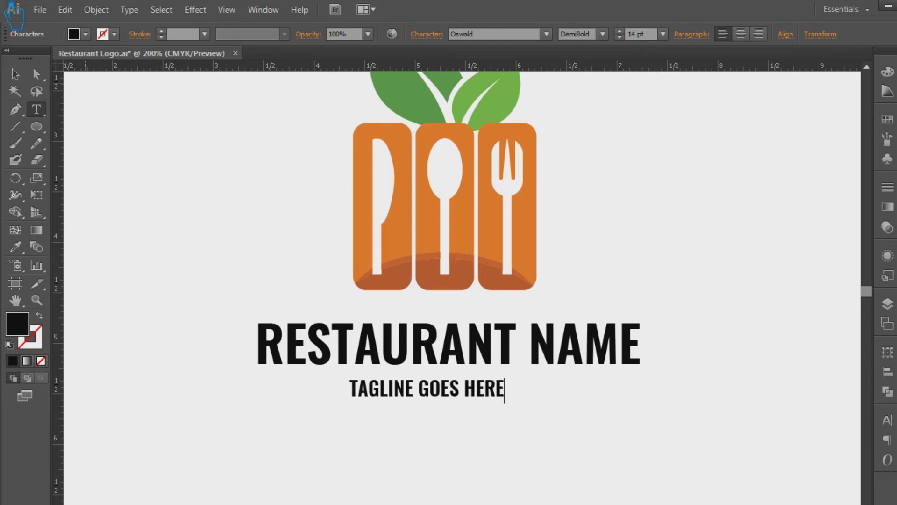
Widen the tagline's letter spacing to 200.
click(15, 74)
scroll(640, 43, down, 1)
scroll(636, 47, down, 1)
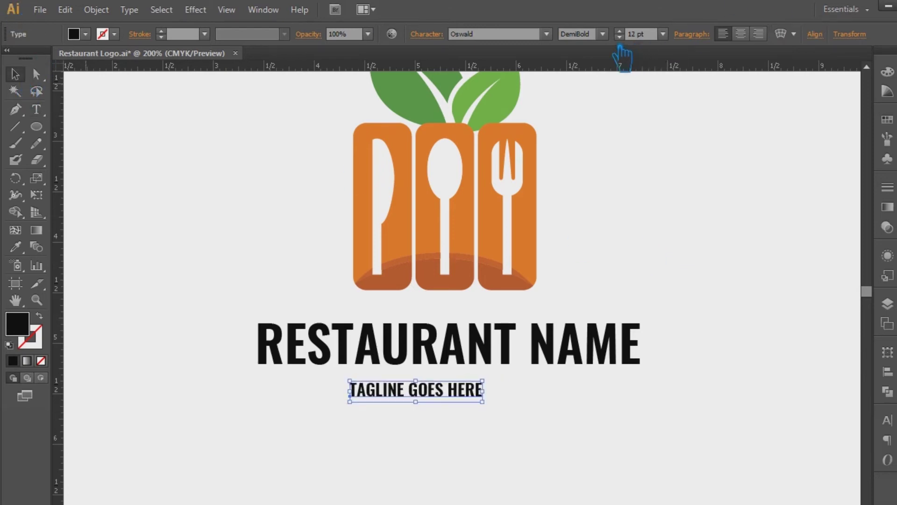
click(444, 45)
click(433, 116)
click(449, 324)
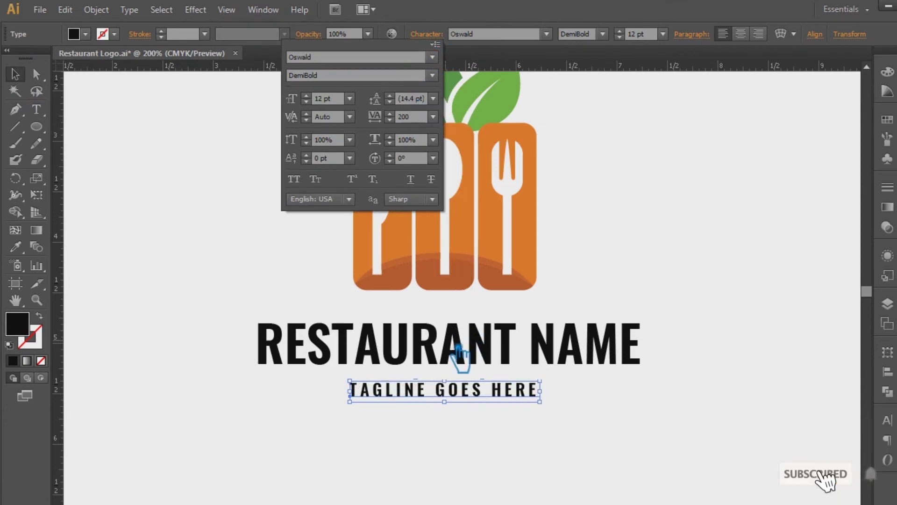
click(571, 304)
Tighten spacing after the tagline's final E and set the rest to 400 tracking.
click(36, 109)
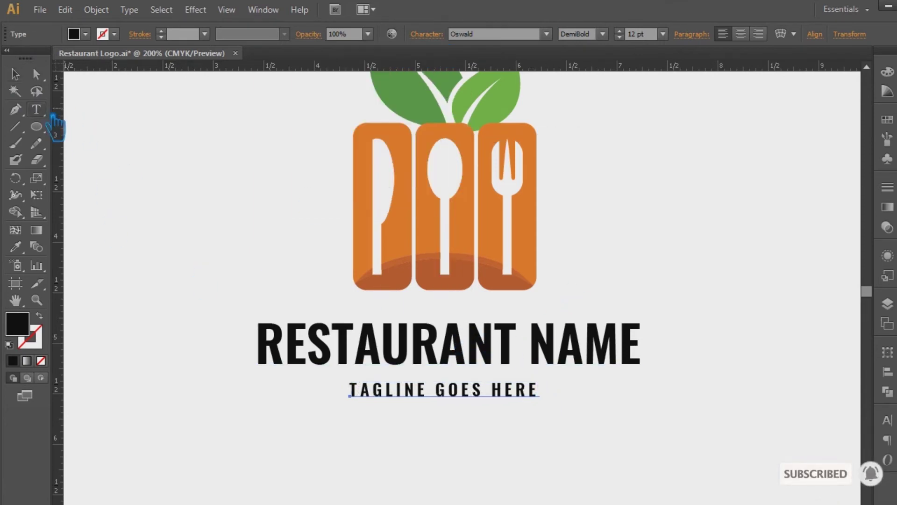
drag(541, 395, 528, 392)
click(437, 42)
click(441, 116)
click(449, 231)
click(566, 14)
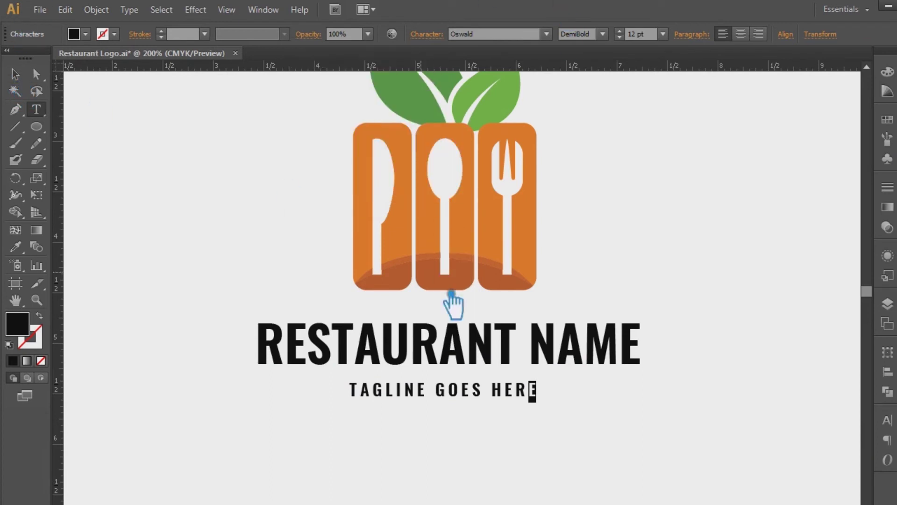
drag(528, 395, 348, 395)
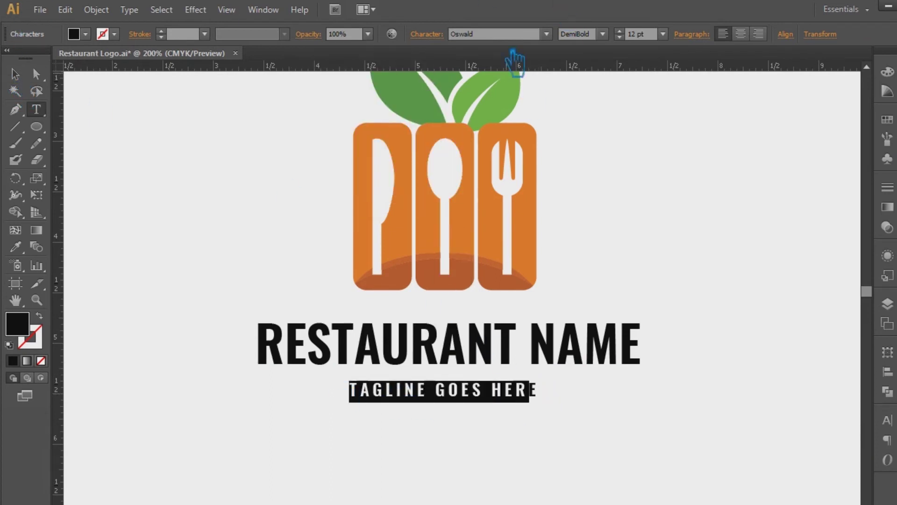
click(437, 42)
double_click(407, 117)
text(400)
key(Return)
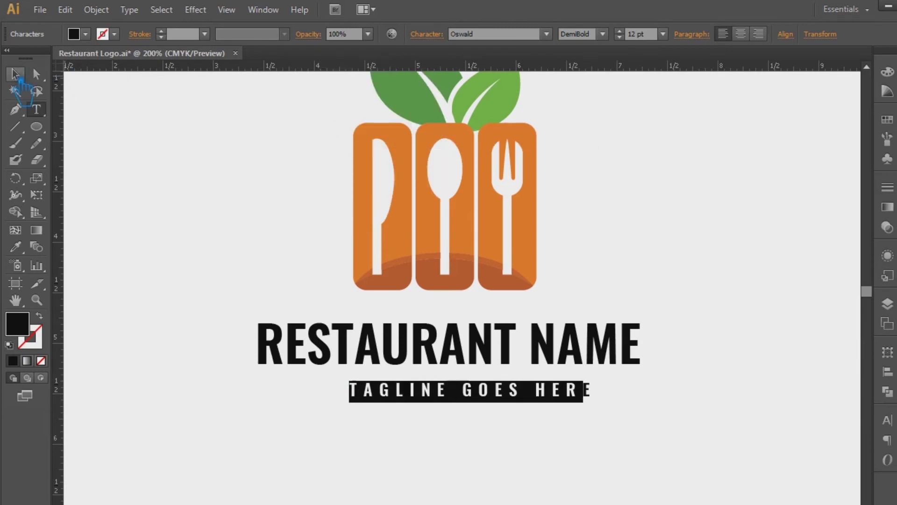
Enlarge RESTAURANT NAME to 40 pt, nudge it down, and tighten its tracking to -50.
click(16, 76)
click(711, 236)
click(627, 346)
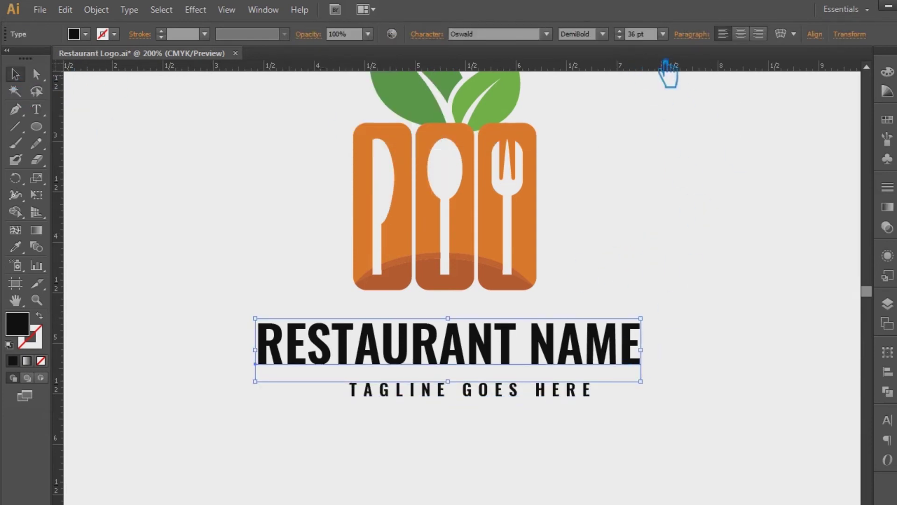
text(40)
key(Return)
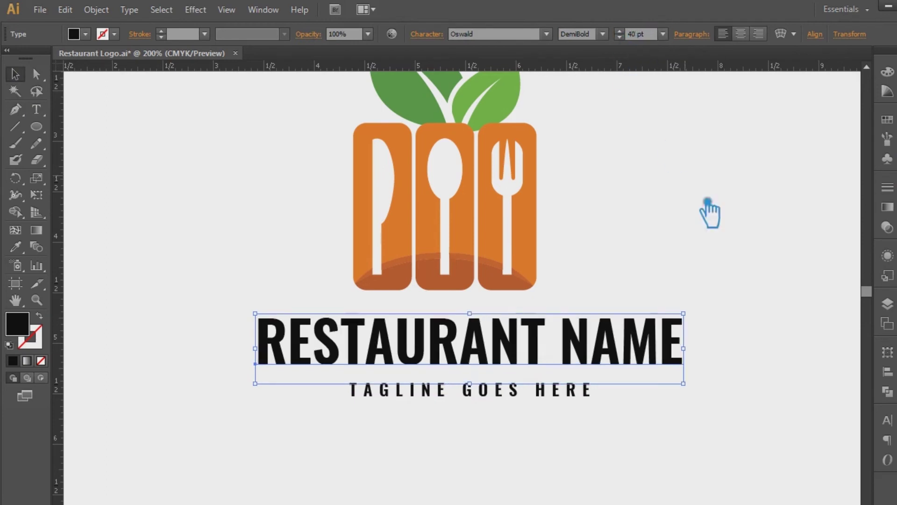
click(718, 243)
drag(489, 354, 490, 361)
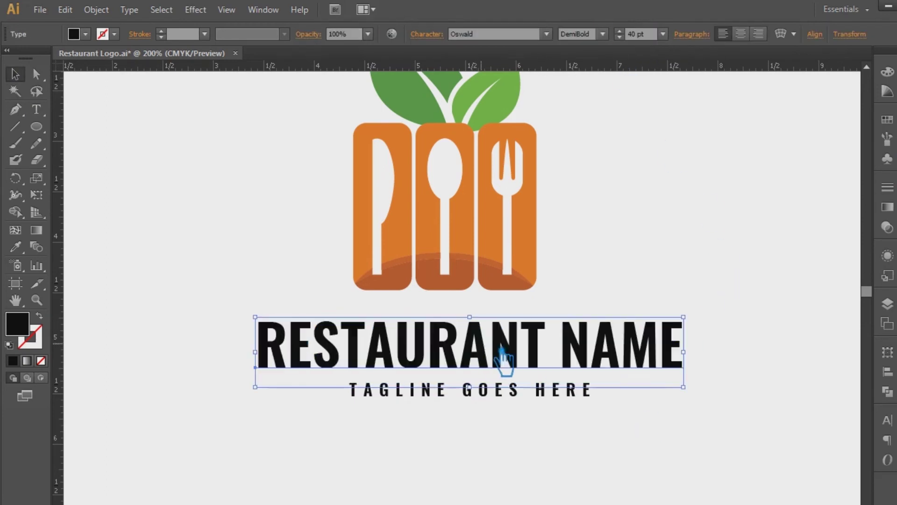
click(428, 34)
click(433, 116)
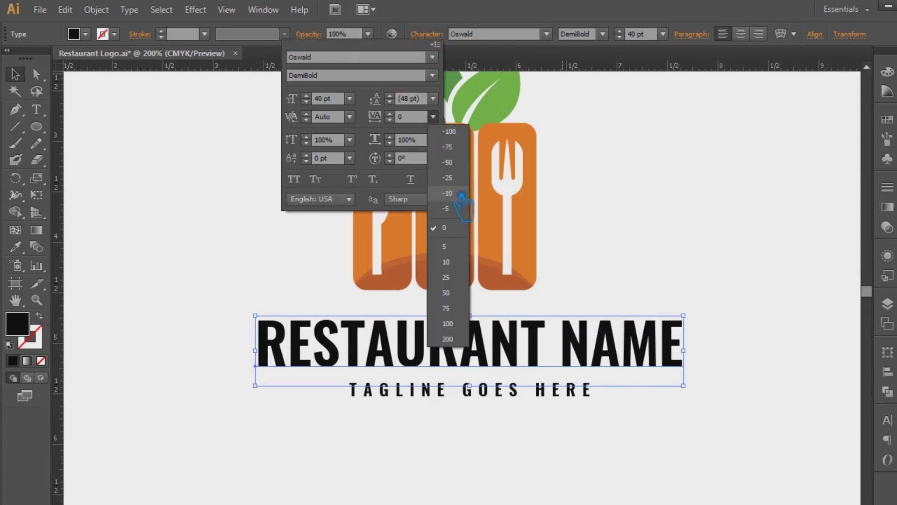
click(453, 162)
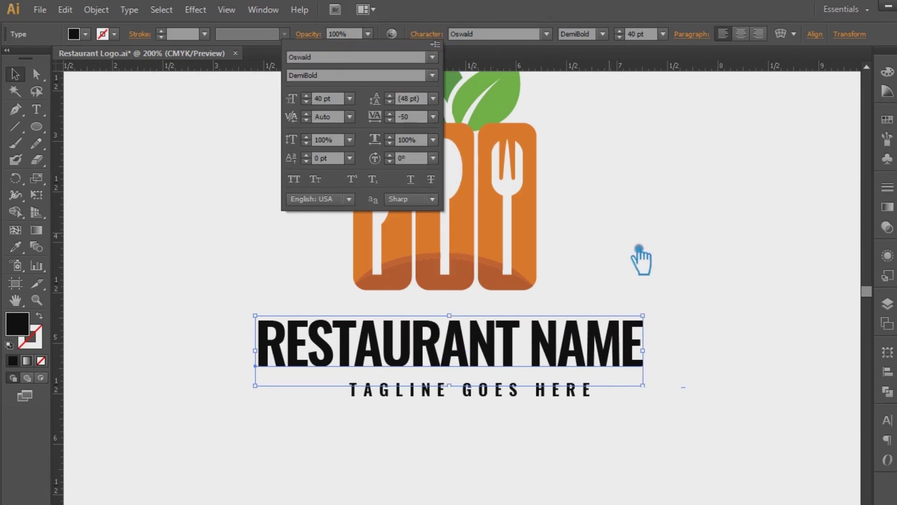
Close the character settings and check selections of the spoon and logo icon.
click(639, 246)
click(561, 421)
click(451, 199)
click(626, 200)
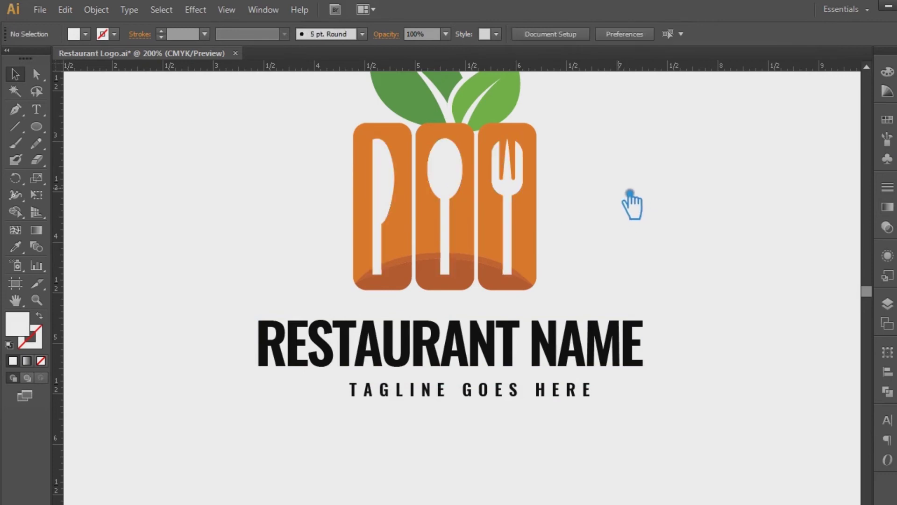
scroll(625, 215, up, 2)
drag(429, 280, 241, 112)
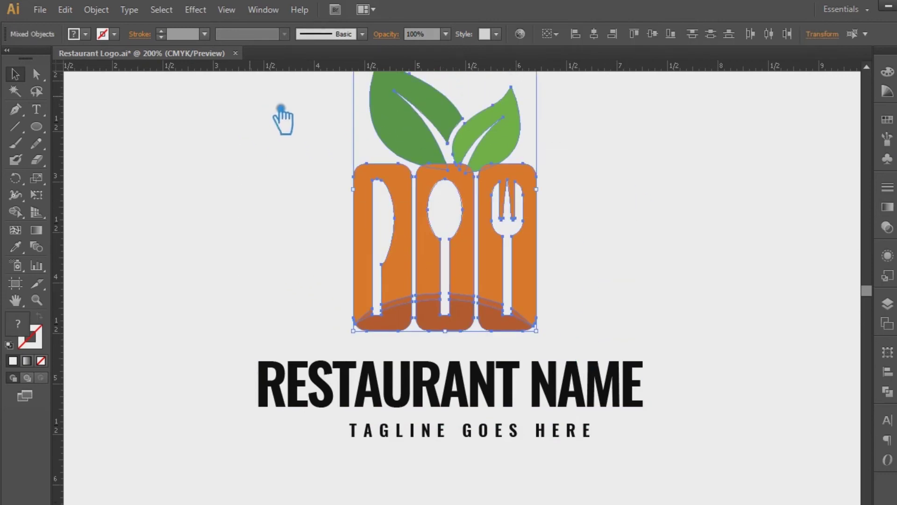
click(672, 181)
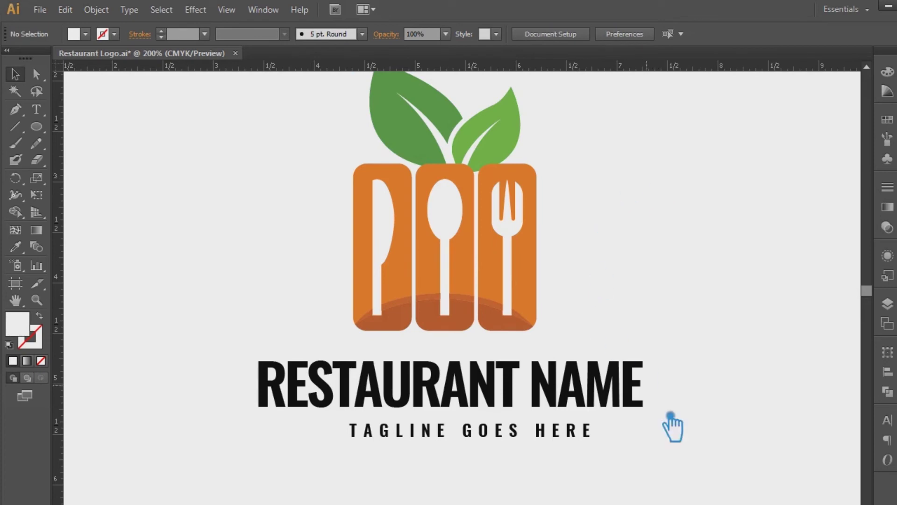
Try the logo's orange and leaf greens on the RESTAURANT NAME title.
click(465, 418)
key(i)
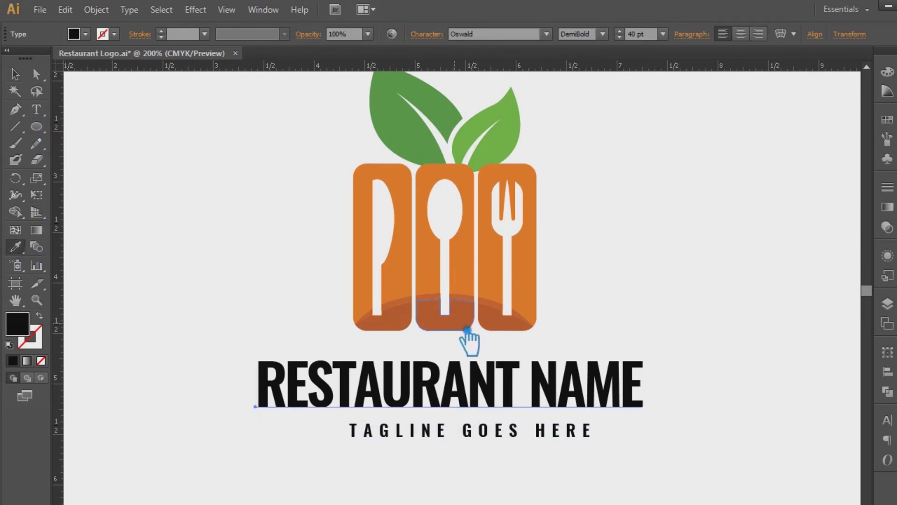
click(449, 327)
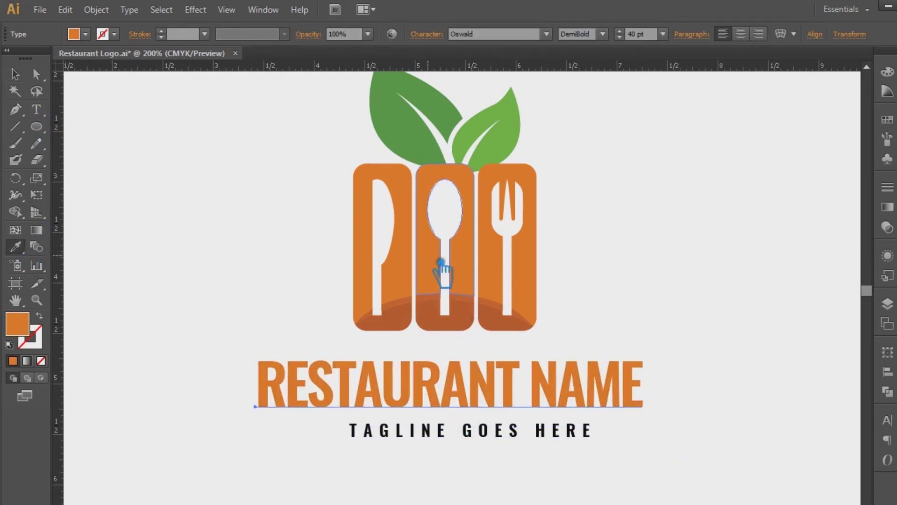
click(397, 127)
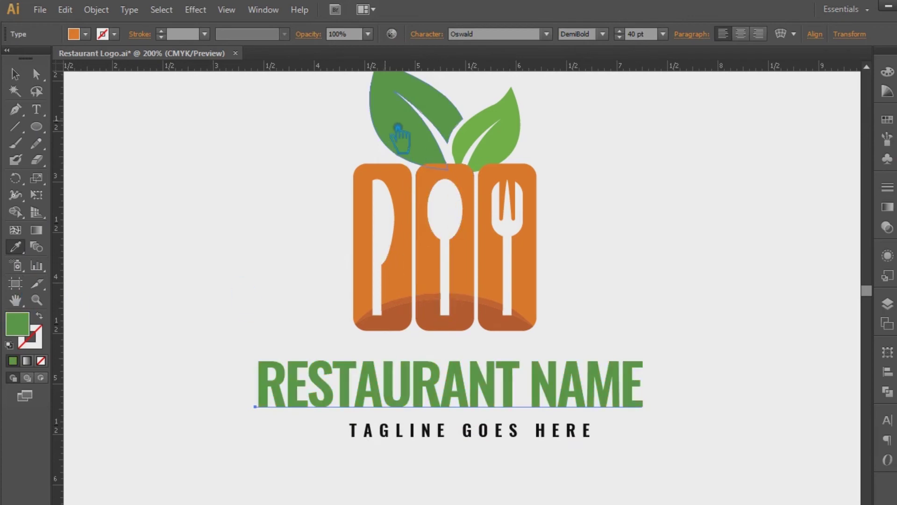
click(481, 139)
click(441, 303)
click(15, 74)
Fill the title with a dark charcoal grey from the Color Picker.
double_click(17, 323)
drag(430, 263, 413, 224)
click(745, 90)
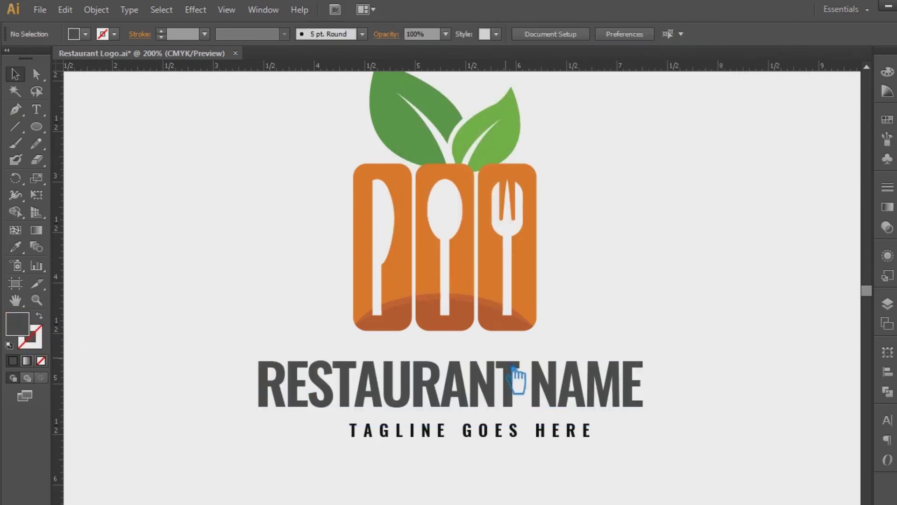
double_click(18, 323)
click(423, 236)
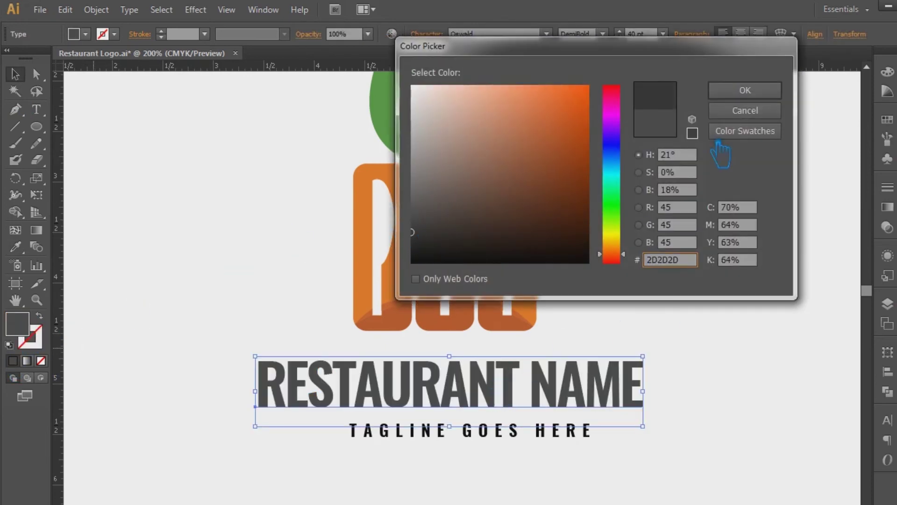
click(742, 91)
click(775, 200)
Apply the same dark charcoal fill to the tagline as well as the title.
click(517, 434)
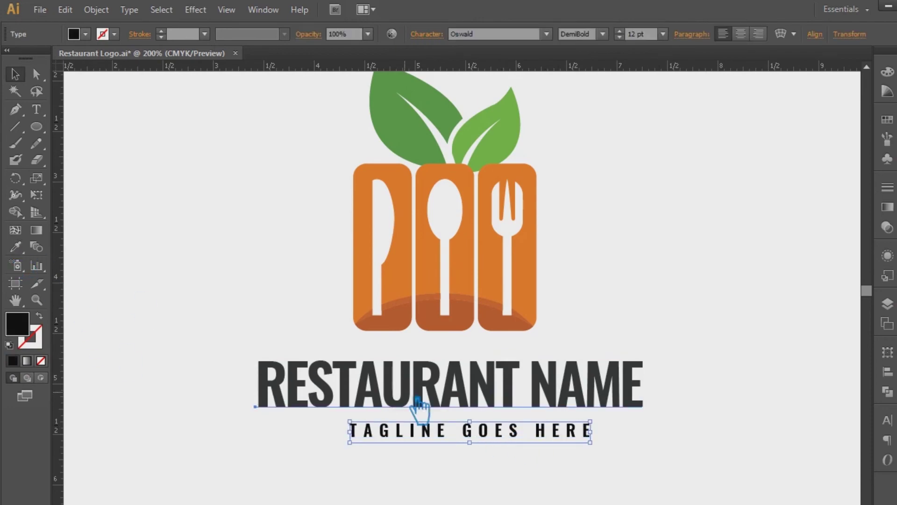
shift+click(419, 397)
double_click(17, 324)
click(745, 90)
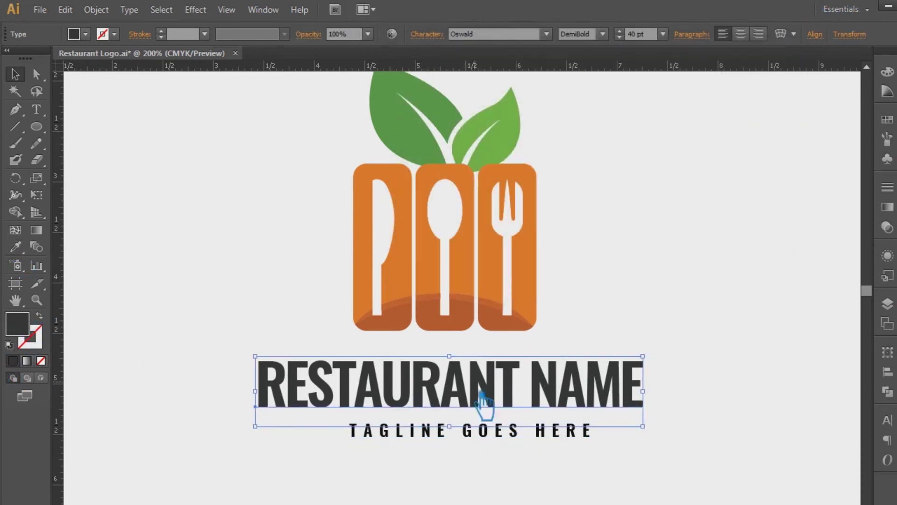
click(467, 431)
double_click(17, 324)
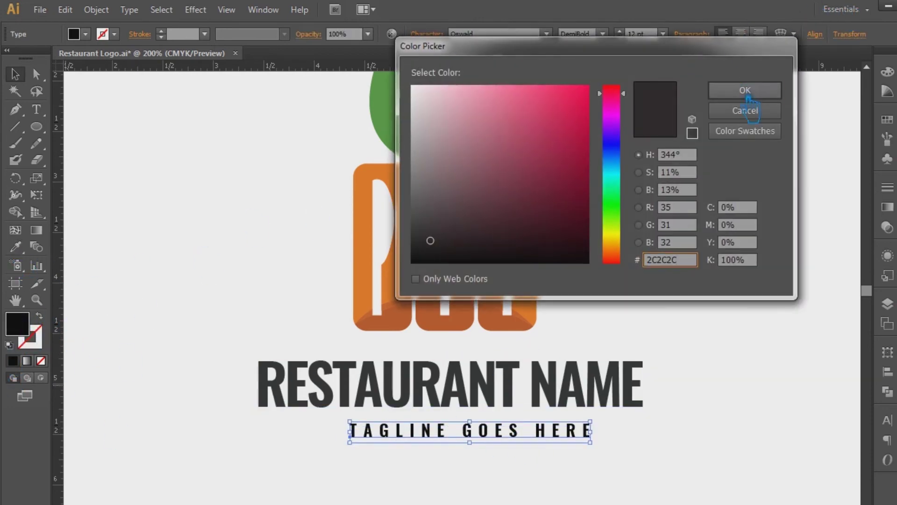
click(745, 90)
click(710, 276)
click(422, 282)
click(677, 275)
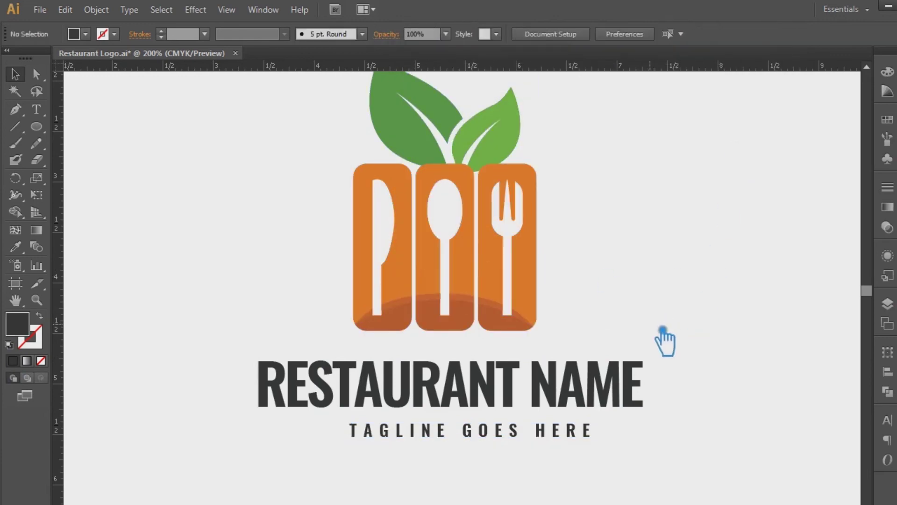
key(ctrl+a)
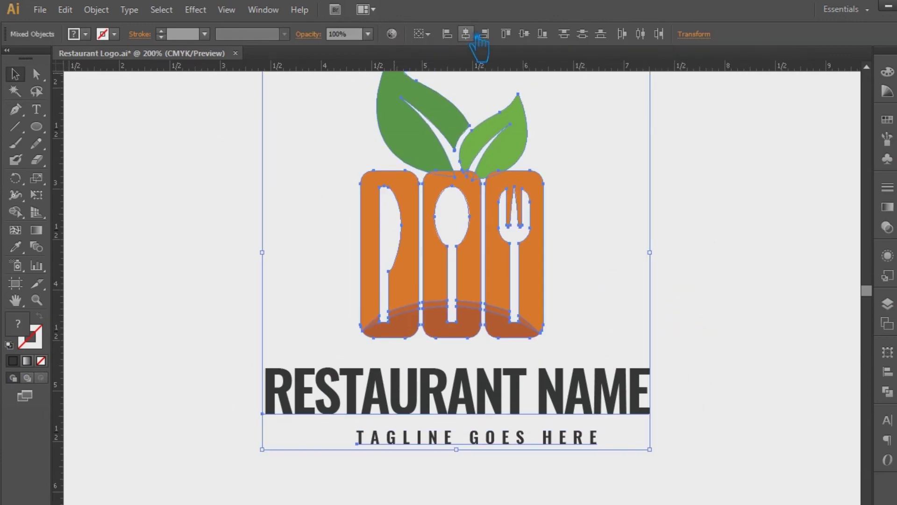
Centre the icon and text horizontally on each other.
click(466, 34)
click(731, 246)
click(368, 414)
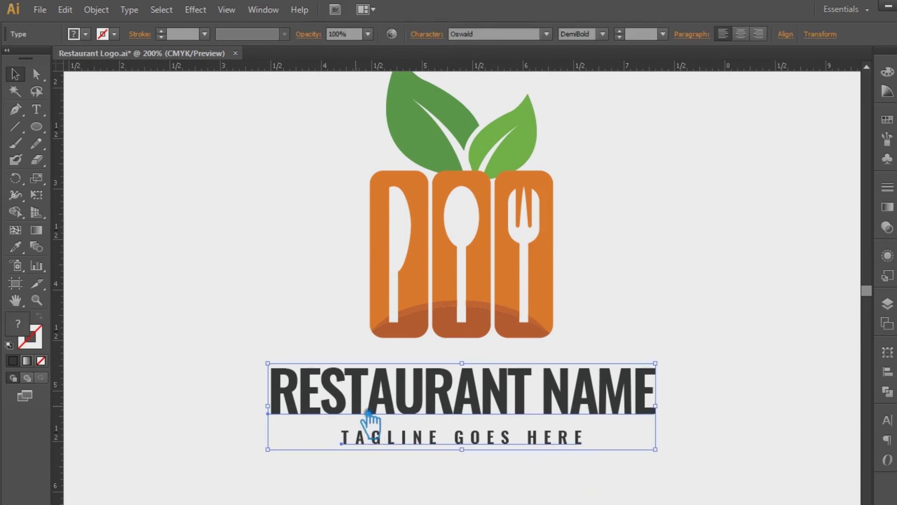
click(702, 232)
scroll(661, 487, up, 1)
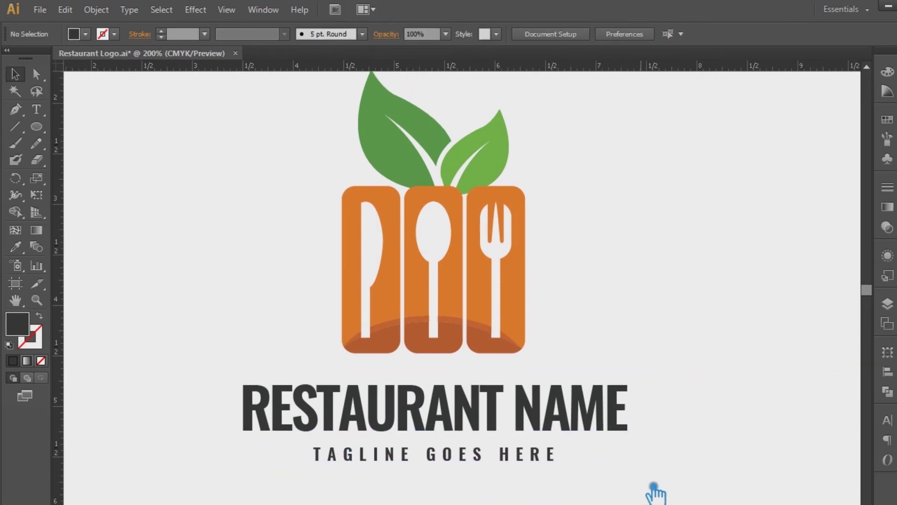
key(ctrl+minus)
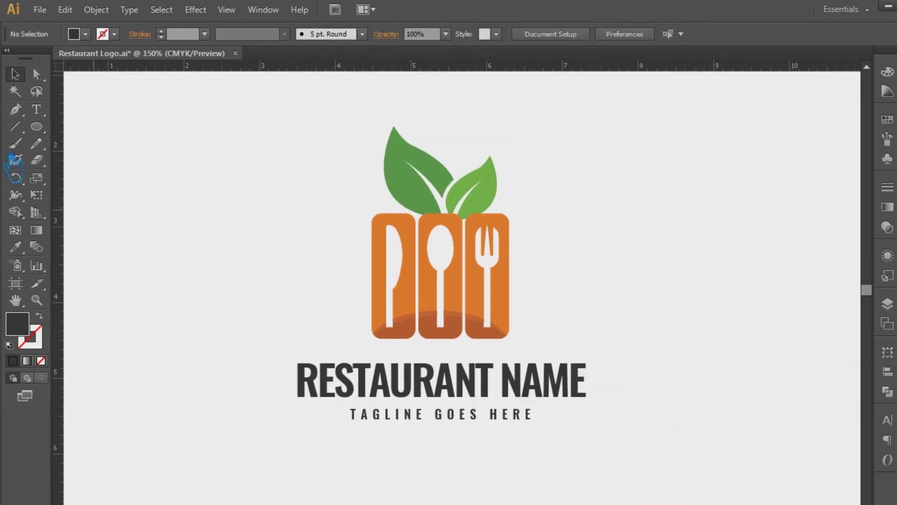
Colour the word RESTAURANT with the tiles' orange and NAME with leaf green.
click(37, 109)
drag(495, 393, 233, 362)
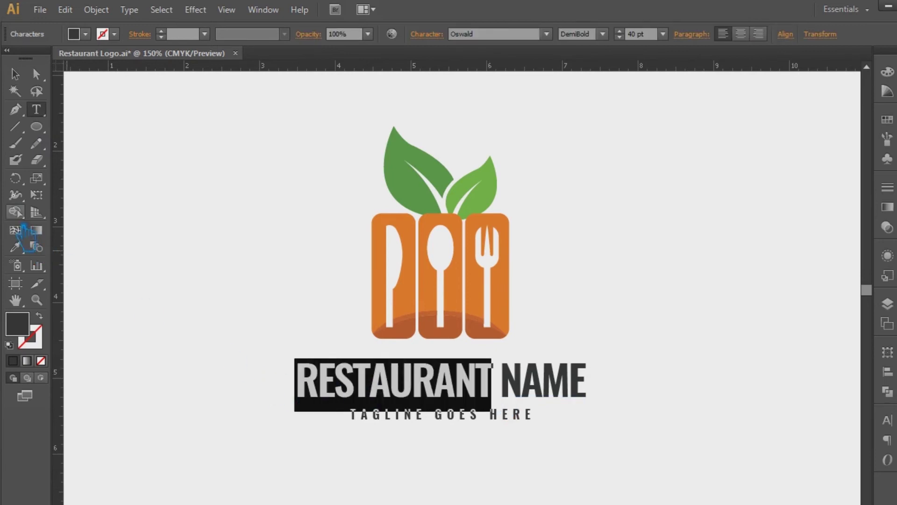
click(16, 246)
click(417, 306)
click(17, 75)
click(38, 110)
double_click(517, 386)
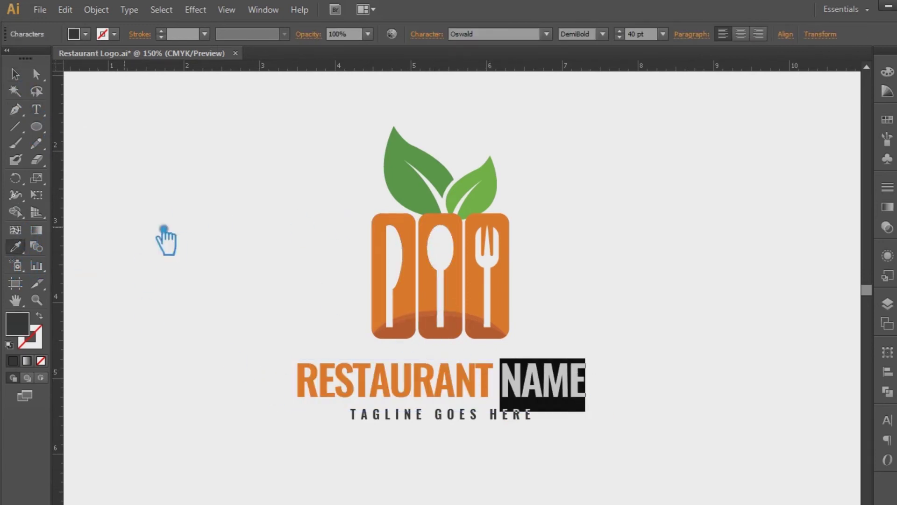
click(16, 246)
click(403, 184)
click(15, 74)
click(139, 129)
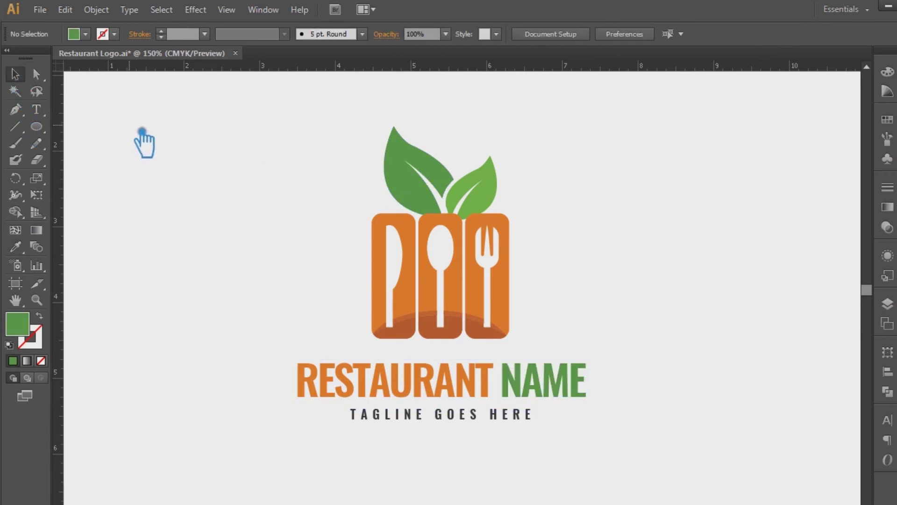
drag(596, 476, 470, 63)
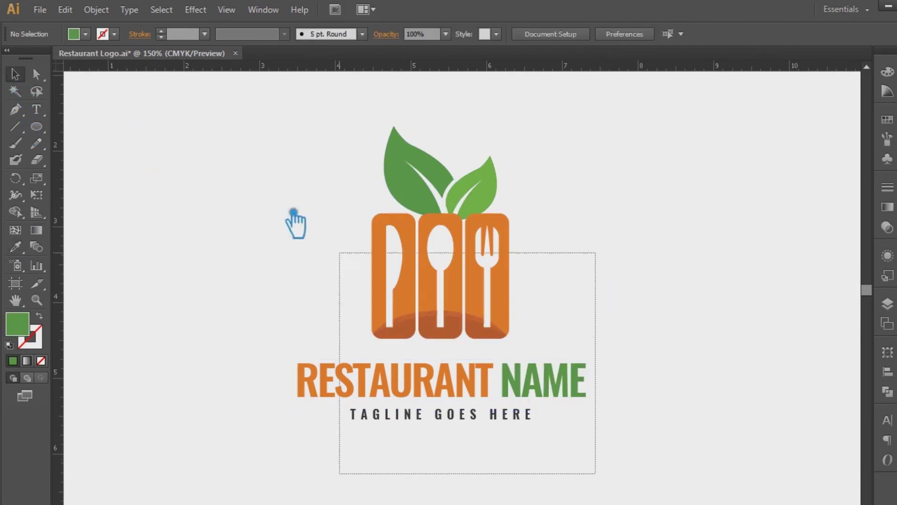
Move the logo group left and place a duplicate copy to its right.
click(681, 296)
drag(447, 357, 265, 357)
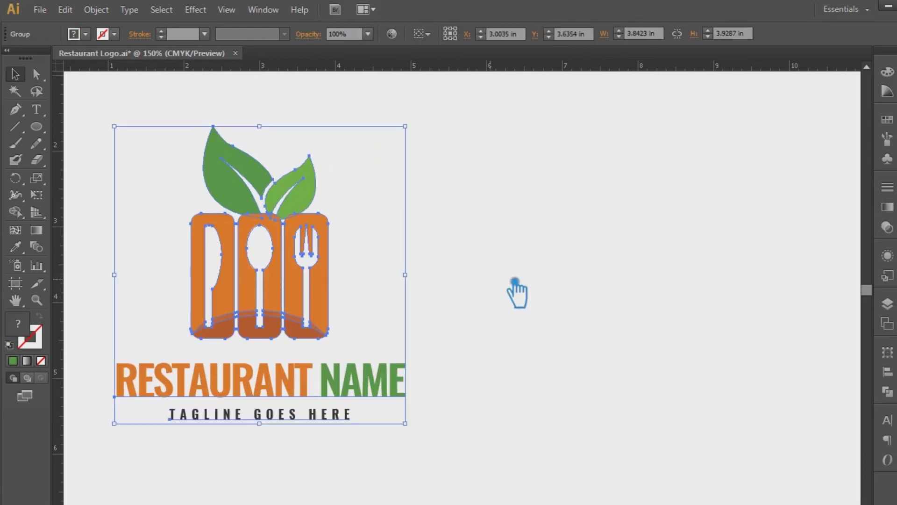
click(485, 301)
drag(331, 300, 633, 304)
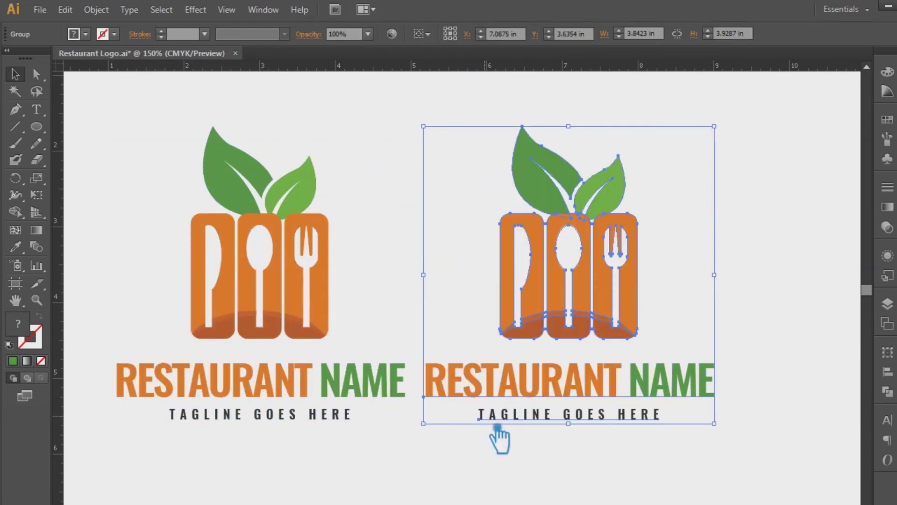
Ungroup the duplicate logo on the right.
click(523, 350)
drag(541, 330, 534, 282)
right_click(534, 282)
click(574, 363)
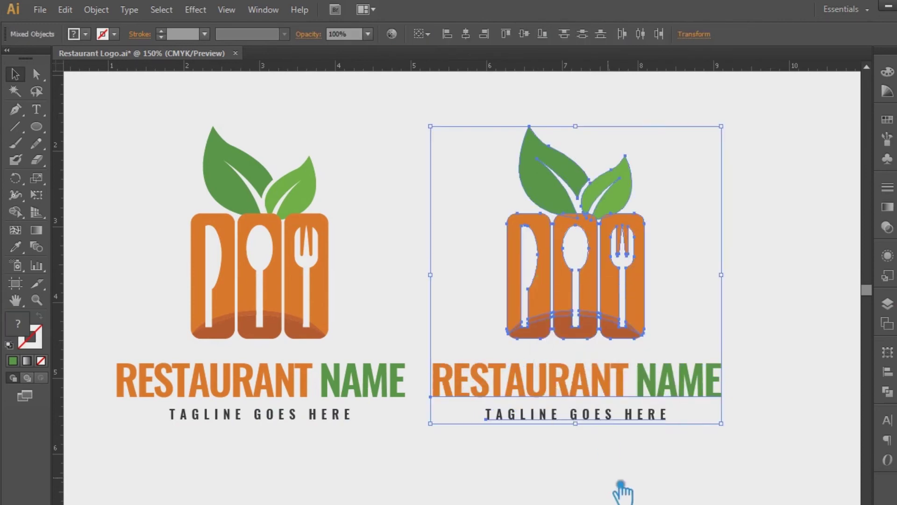
click(618, 486)
click(581, 237)
right_click(577, 227)
click(622, 306)
Select only the spoon and fork tiles of the right logo.
click(584, 225)
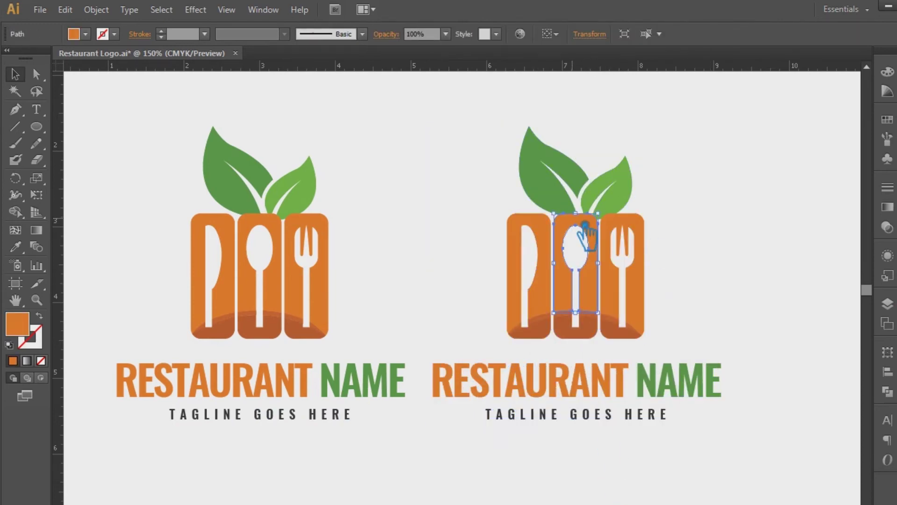
shift+click(549, 226)
shift+click(642, 221)
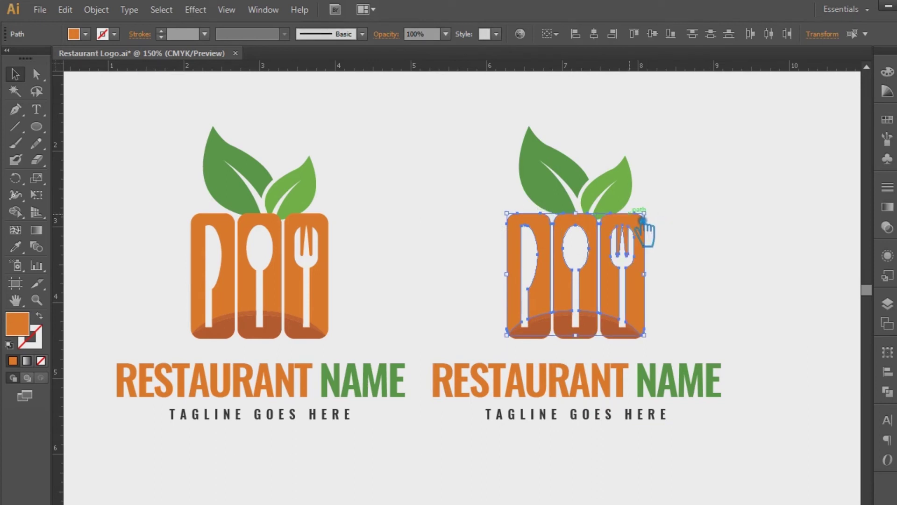
click(696, 239)
click(594, 232)
shift+click(647, 230)
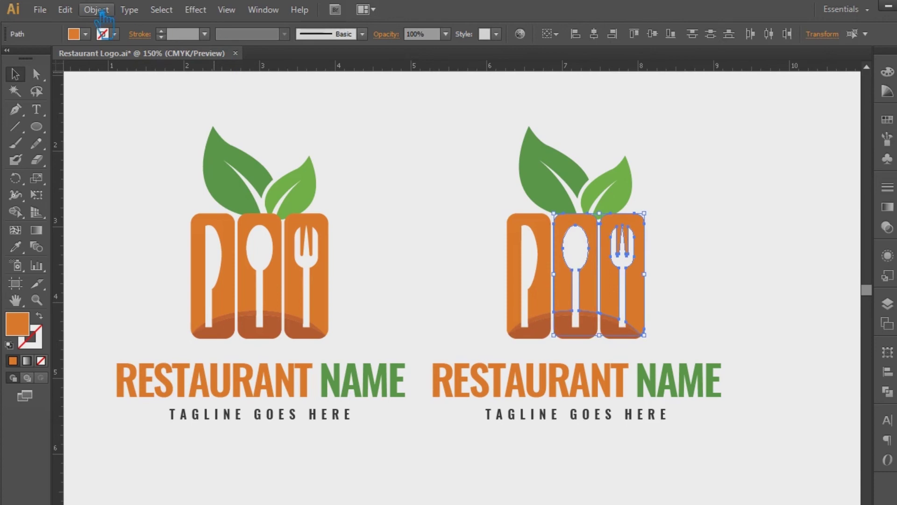
click(102, 14)
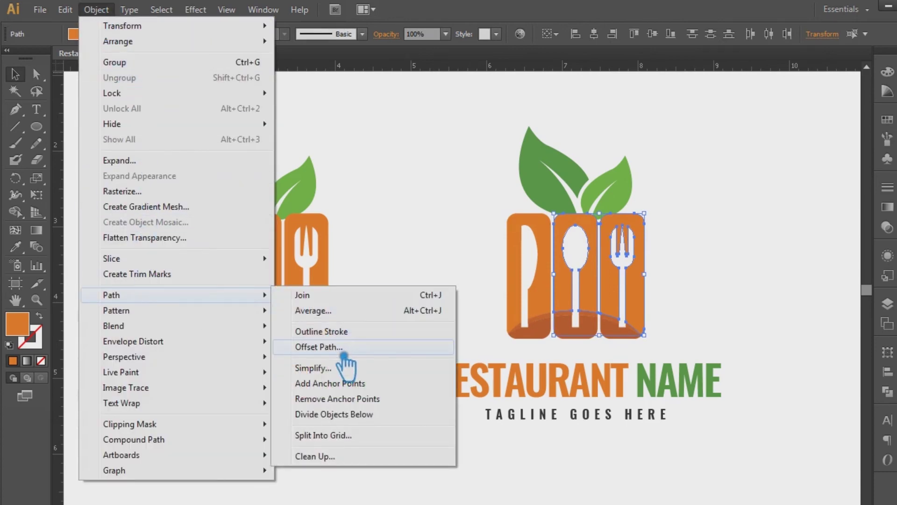
Offset the spoon and fork tiles by 0.07 in.
click(345, 355)
click(600, 173)
drag(620, 79, 735, 69)
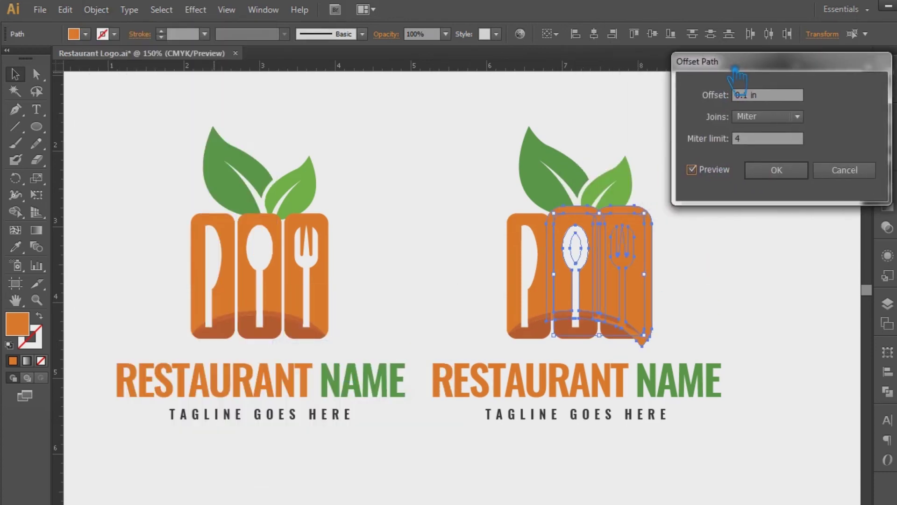
text(0)
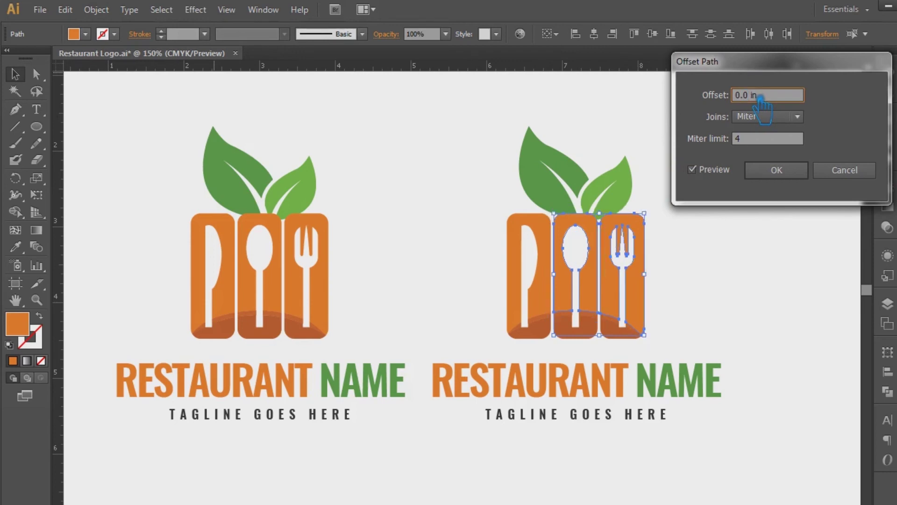
text(4)
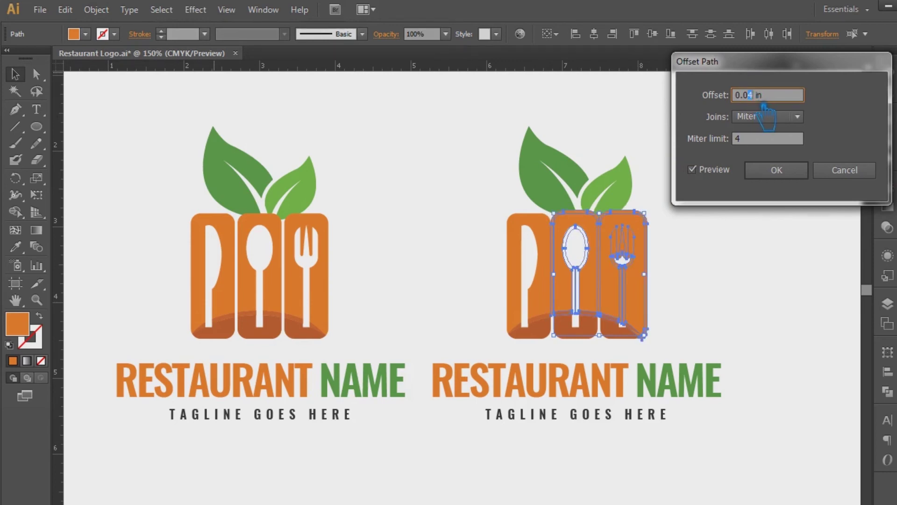
text(5)
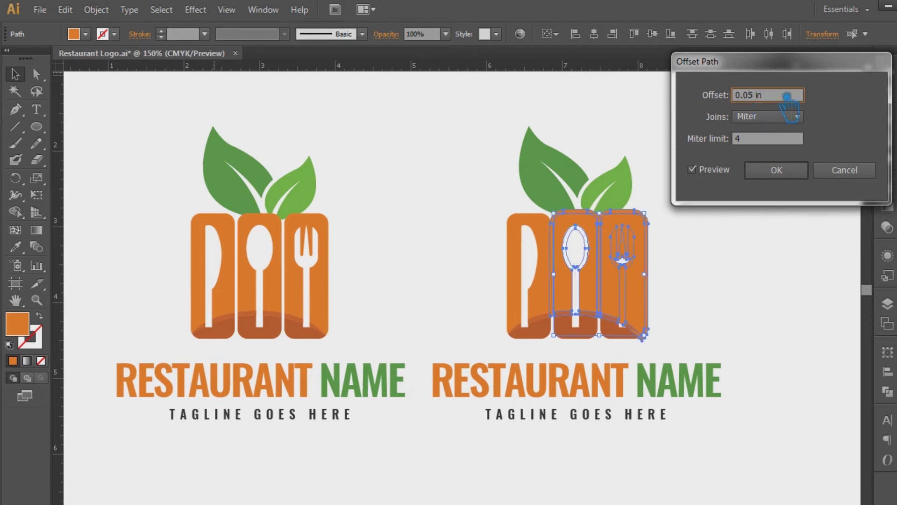
key(BackSpace)
text(7)
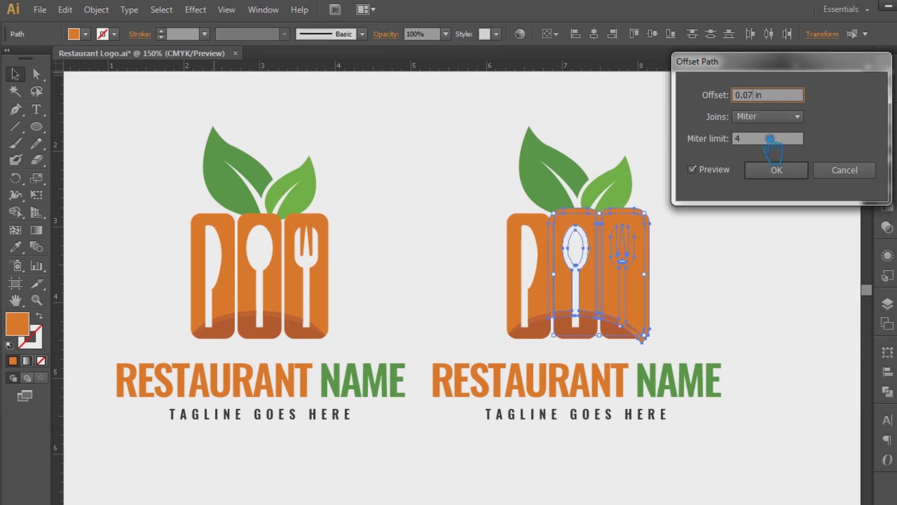
click(786, 178)
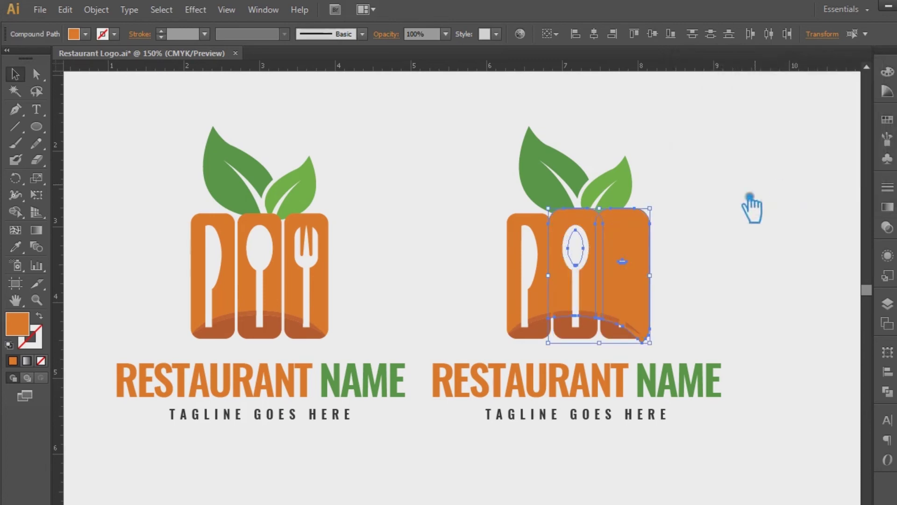
Divide the offset shapes with the leaves using Pathfinder and ungroup the pieces.
click(689, 221)
drag(582, 193, 707, 202)
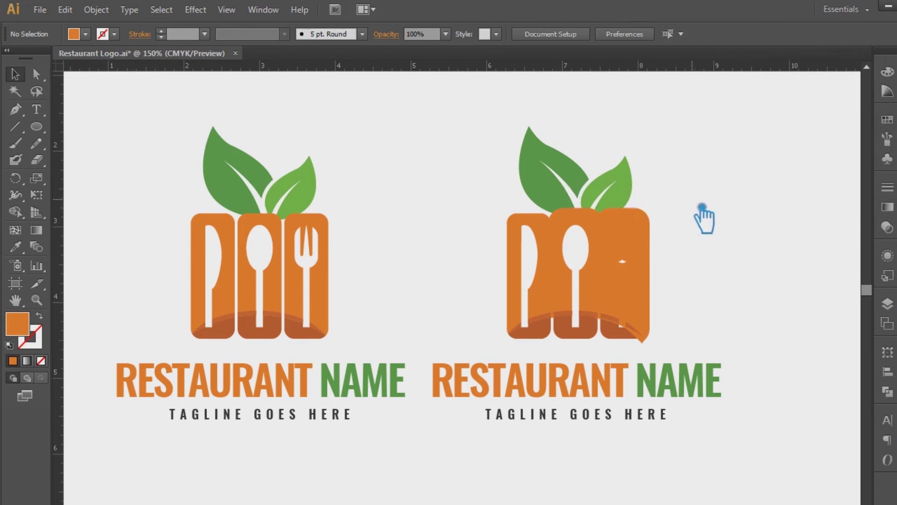
drag(563, 164, 572, 160)
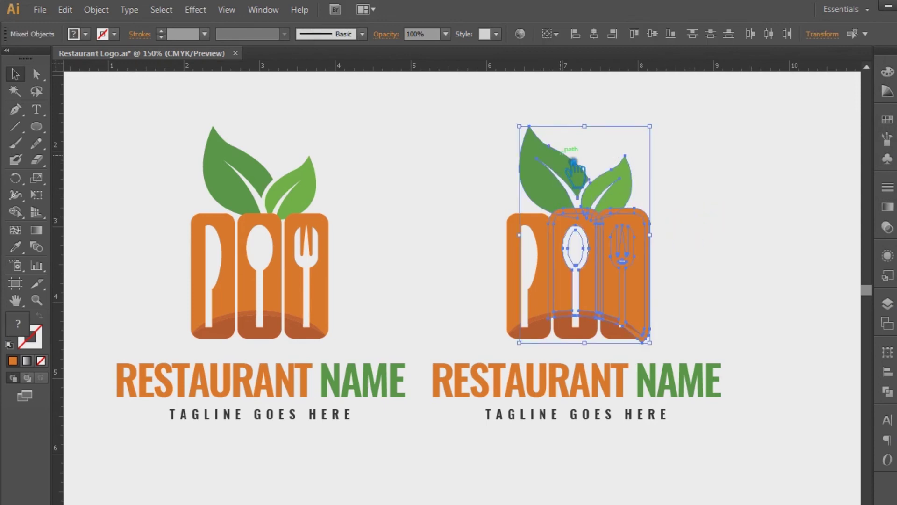
click(887, 391)
click(725, 408)
click(887, 391)
right_click(617, 196)
click(617, 196)
click(661, 227)
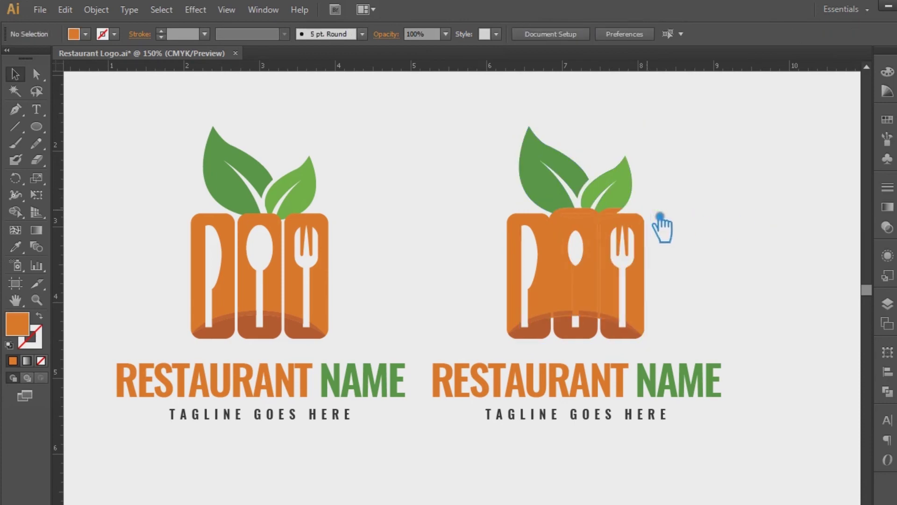
Reshape the top edge between the tiles and delete the leftover slivers.
drag(567, 226, 576, 216)
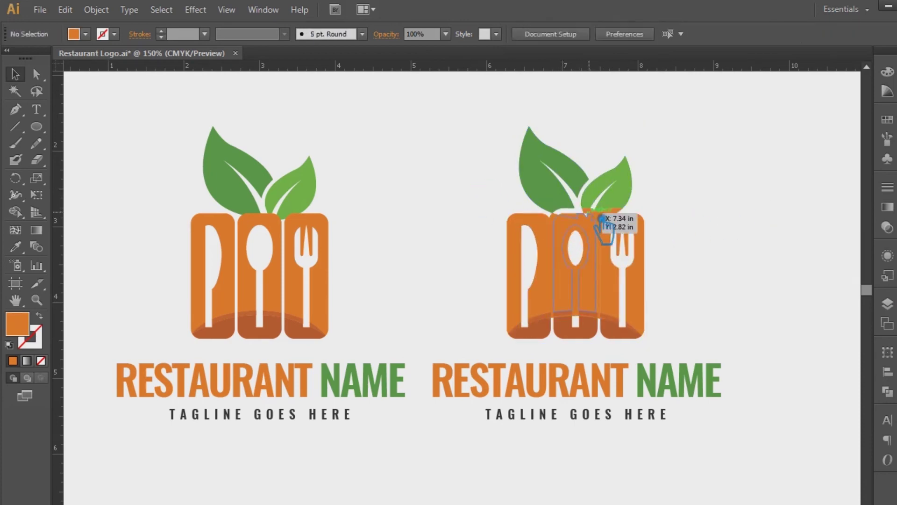
drag(575, 216, 595, 224)
scroll(677, 280, up, 3)
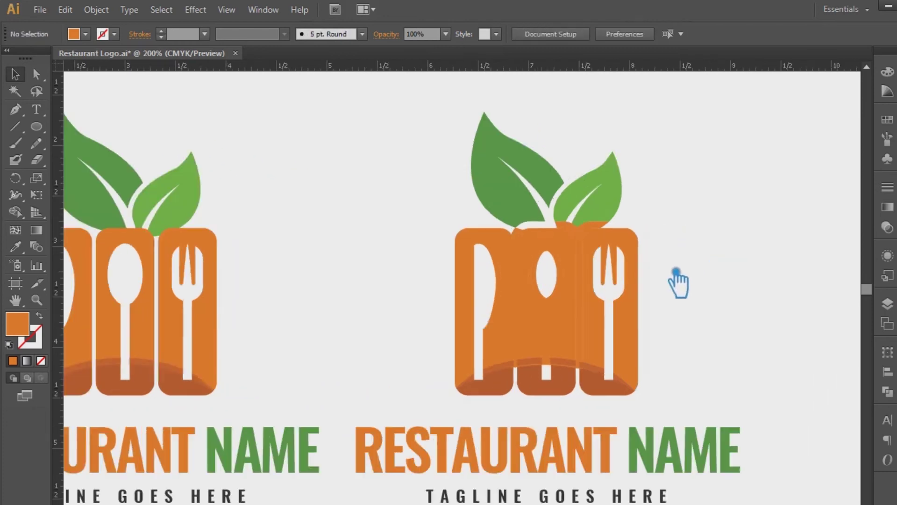
drag(673, 270, 459, 307)
click(367, 214)
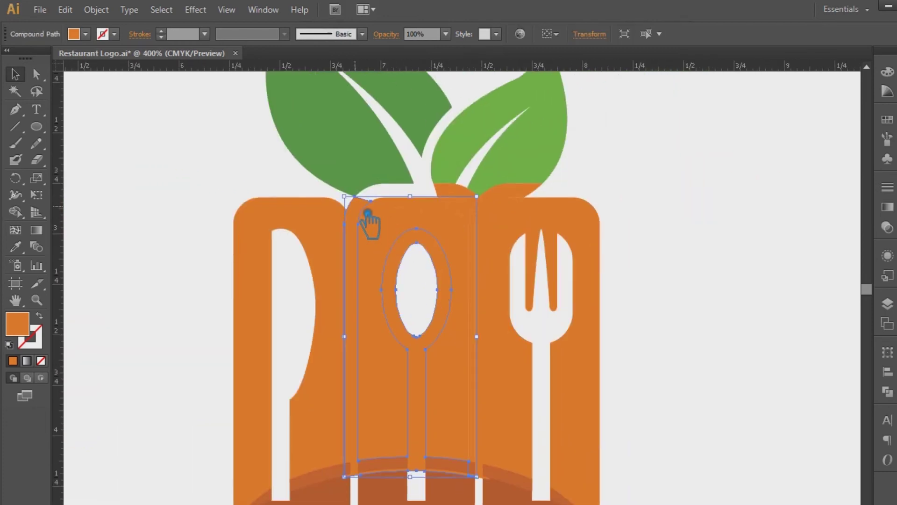
key(ctrl+shift+a)
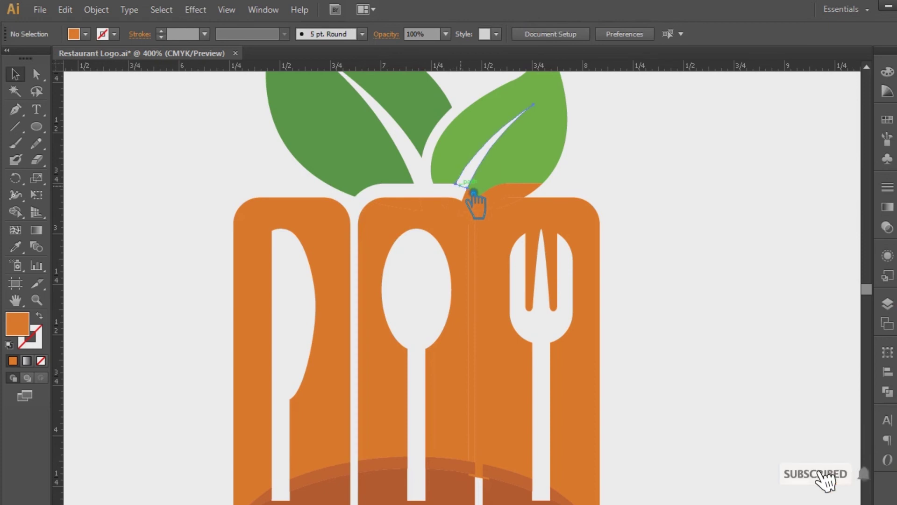
click(490, 224)
key(Delete)
click(511, 200)
key(Delete)
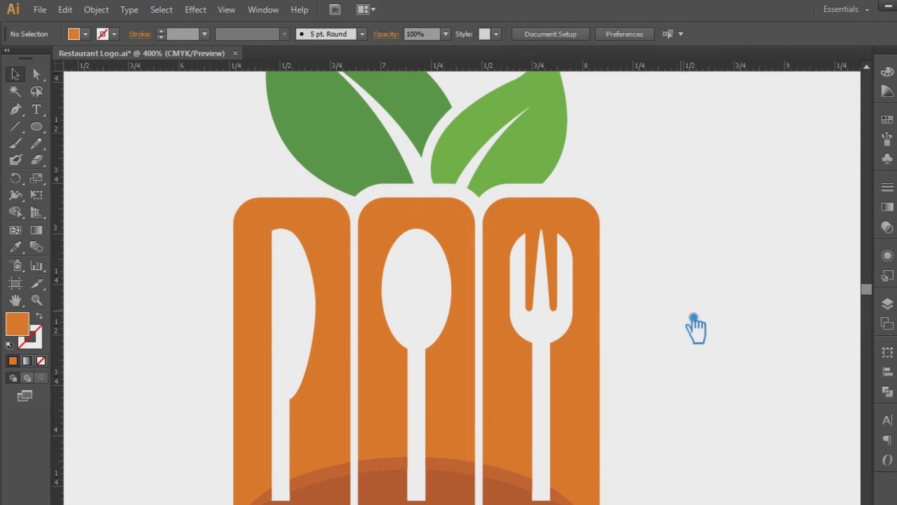
Cut the leaves away and select the spoon and fork tile pieces.
key(ctrl+minus)
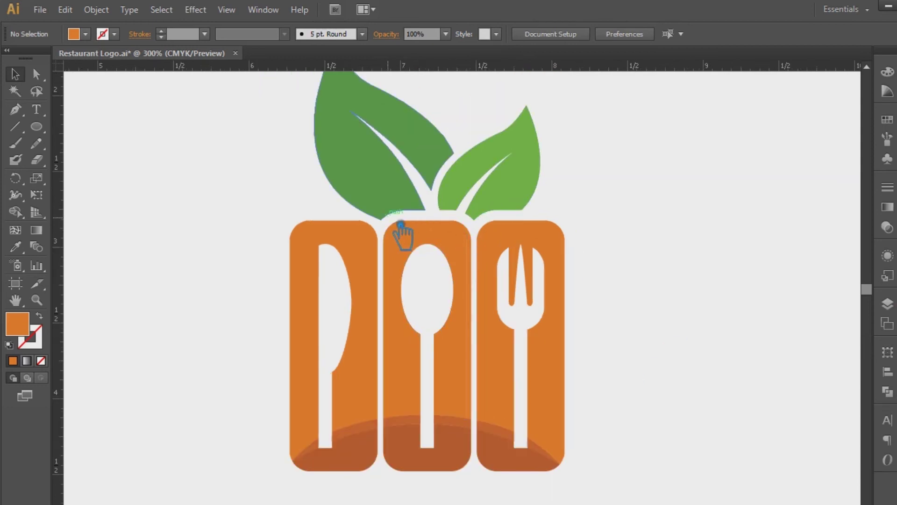
click(531, 170)
shift+click(387, 123)
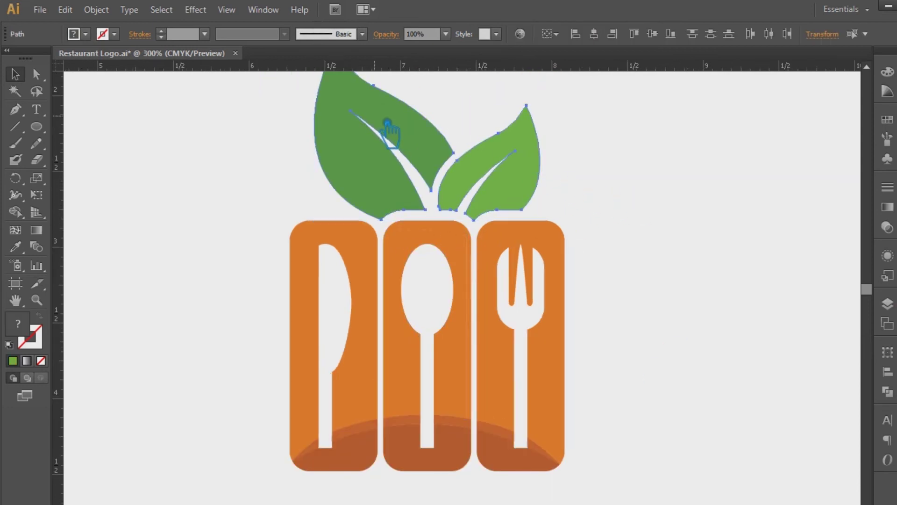
key(Delete)
drag(384, 161, 477, 247)
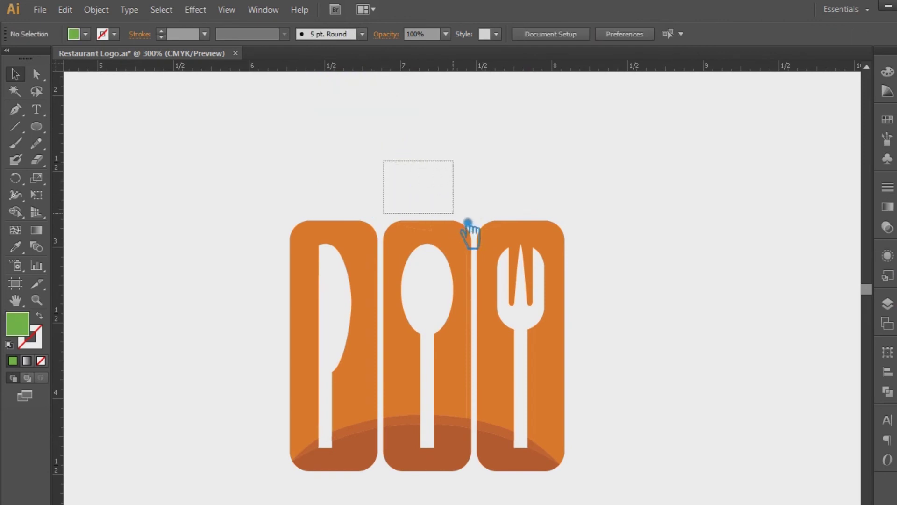
drag(475, 157, 602, 241)
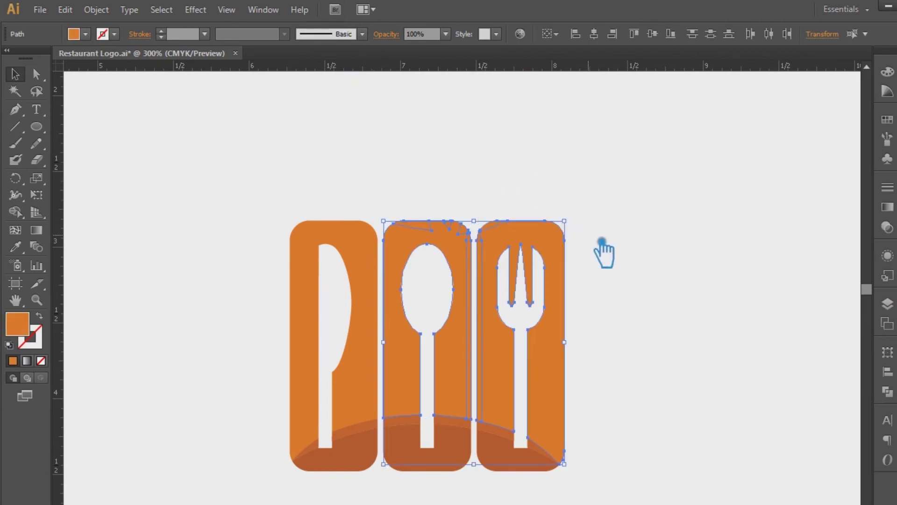
click(888, 392)
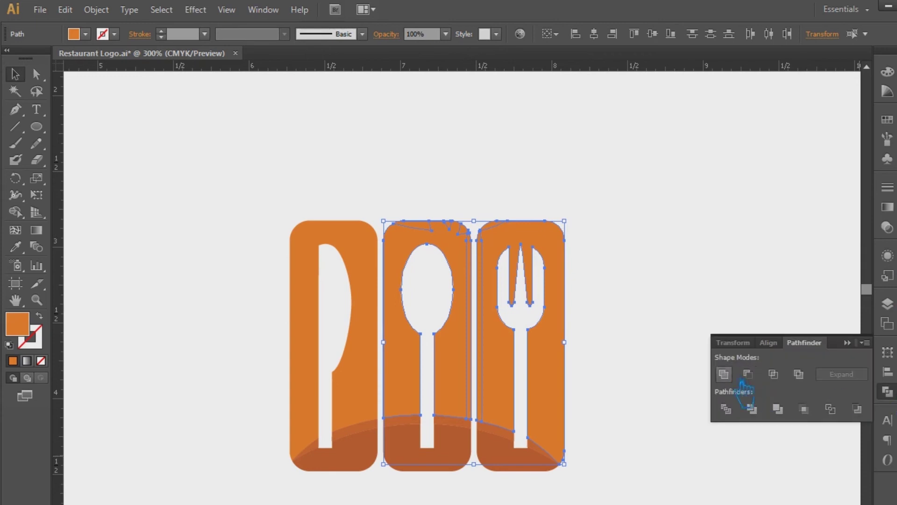
Unite the spoon and fork tiles and paste the leaves back in front.
click(724, 375)
click(734, 319)
click(367, 250)
click(624, 244)
key(ctrl+f)
click(676, 196)
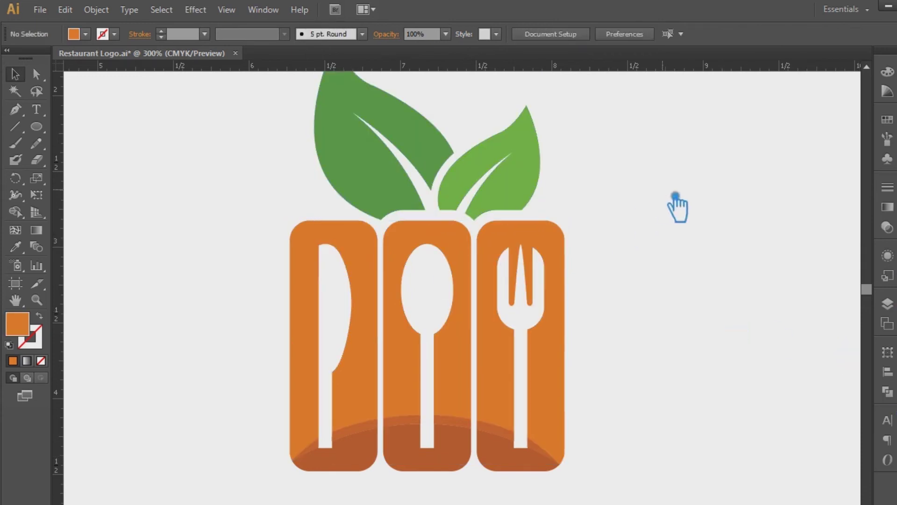
Nudge the right logo slightly to the right.
key(ctrl+minus)
key(ctrl+minus)
scroll(681, 206, down, 2)
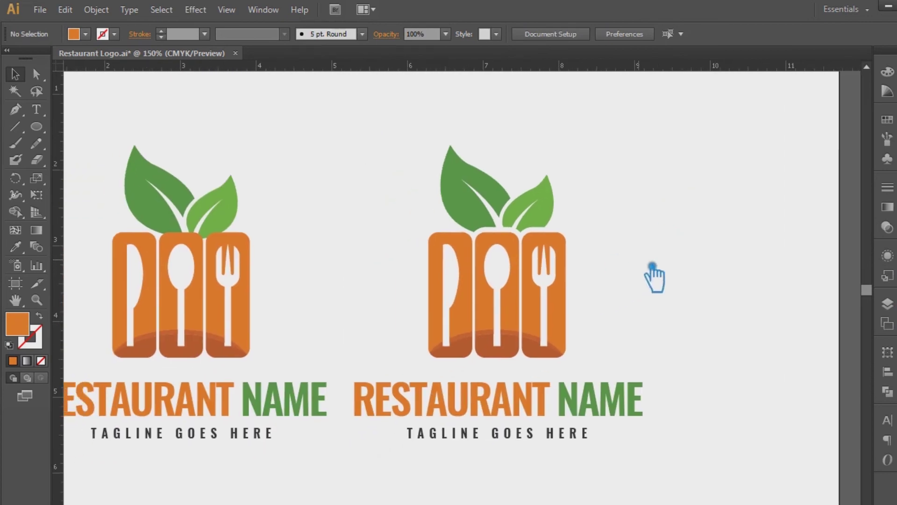
drag(662, 475, 463, 200)
click(701, 266)
drag(572, 306, 596, 305)
right_click(584, 298)
click(769, 277)
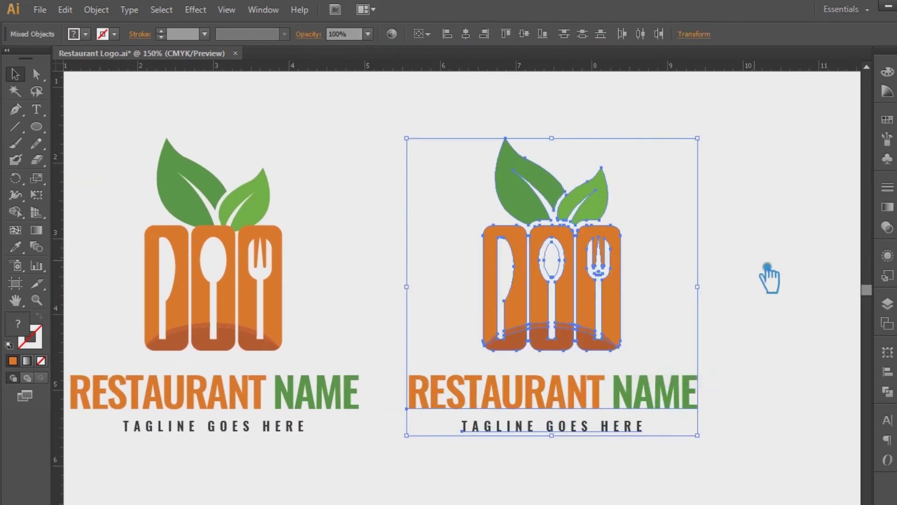
click(777, 294)
Eyedrop the light leaf green onto the right logo's base arc.
click(556, 344)
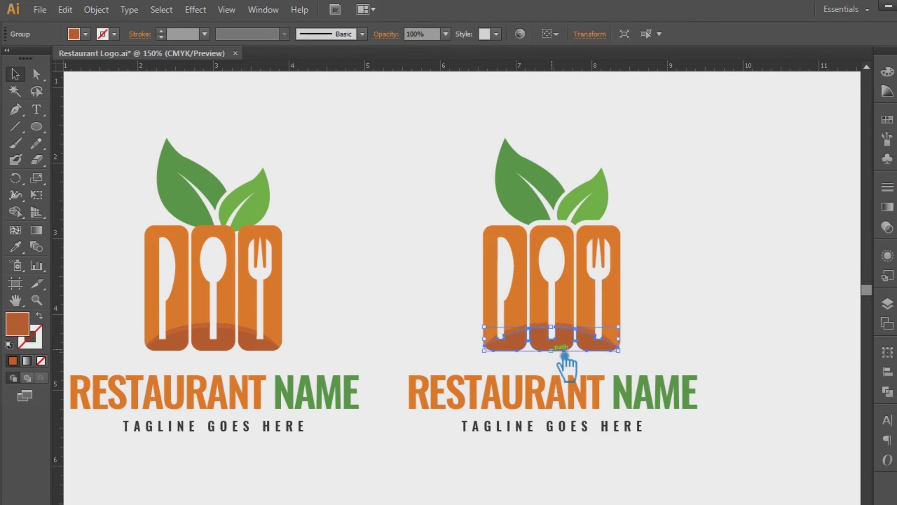
click(15, 246)
click(518, 187)
click(15, 74)
click(626, 303)
click(575, 345)
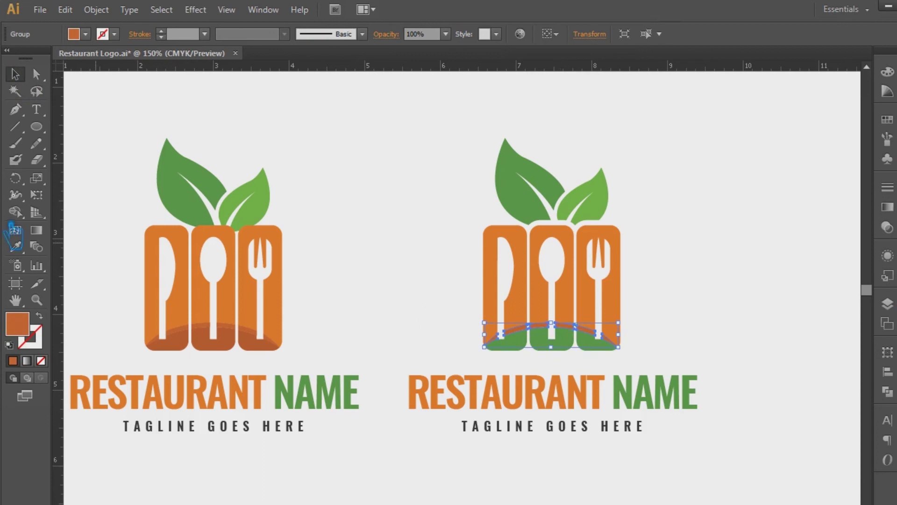
click(610, 199)
click(16, 74)
click(319, 140)
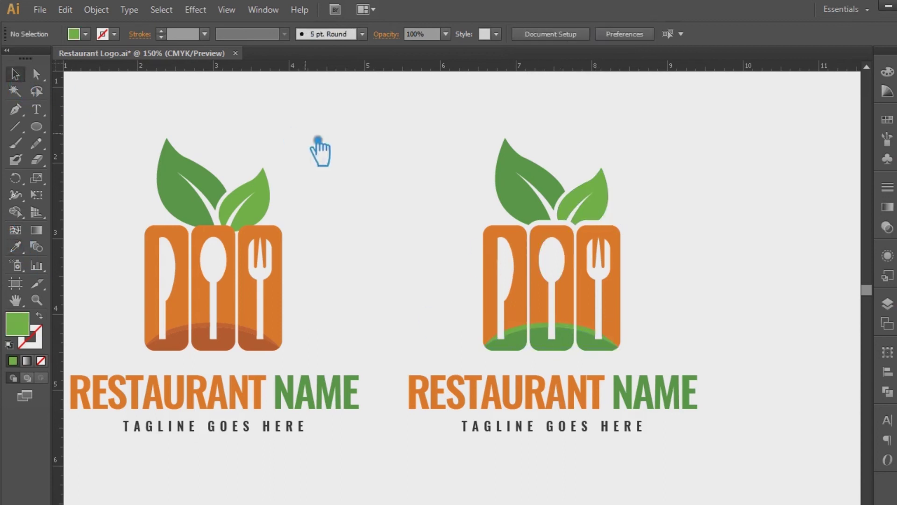
Re-sample the leaf green onto the base arc group, trying the darker shade first.
click(556, 338)
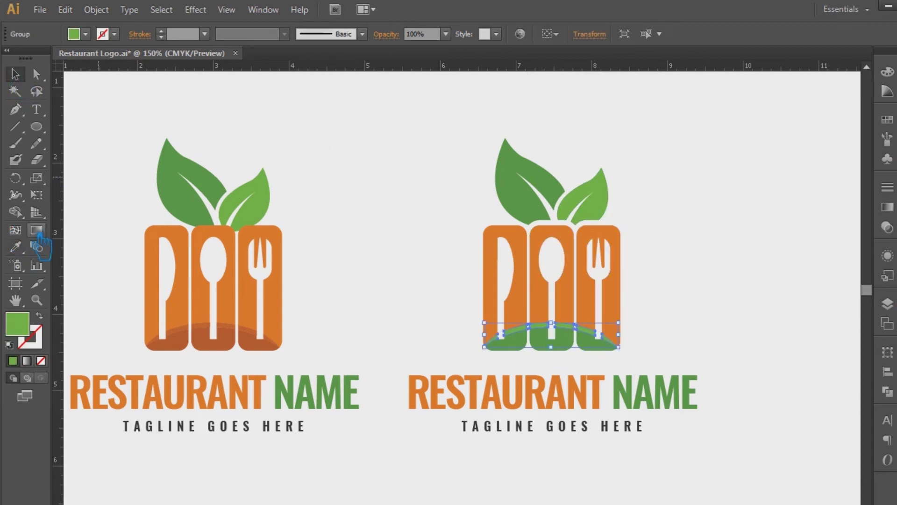
click(533, 187)
click(561, 341)
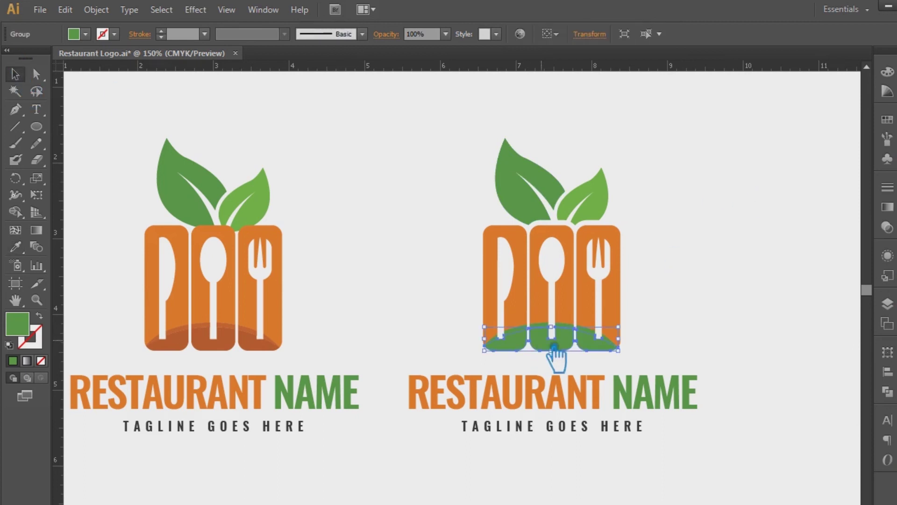
click(608, 202)
click(15, 74)
click(397, 145)
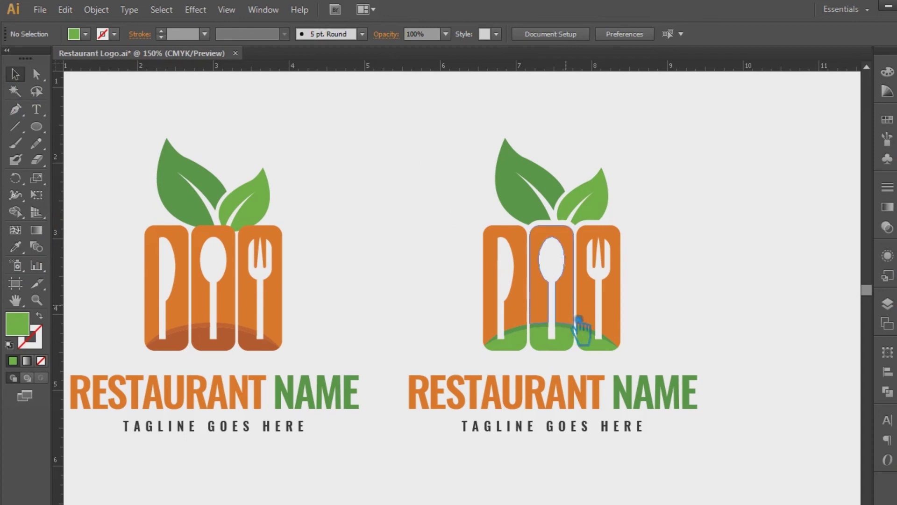
click(557, 406)
Give the right logo's name text a dark grey fill.
click(19, 248)
click(230, 426)
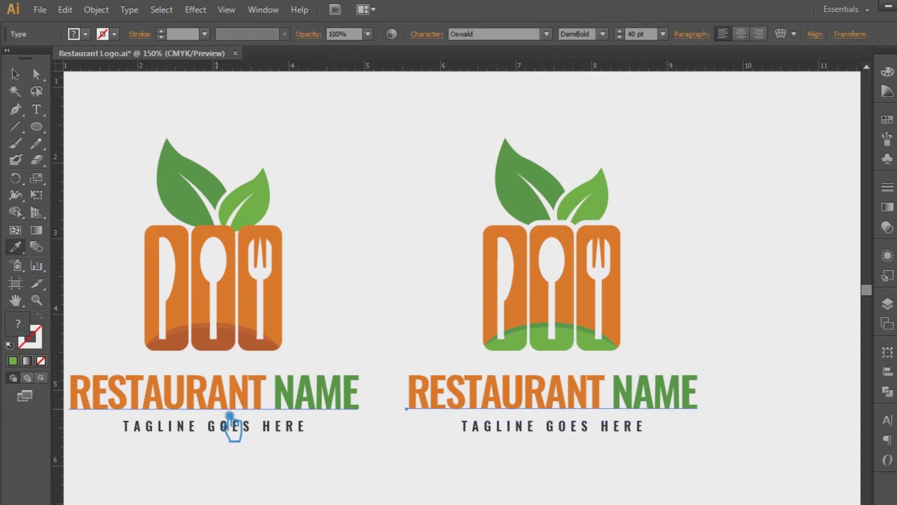
click(13, 360)
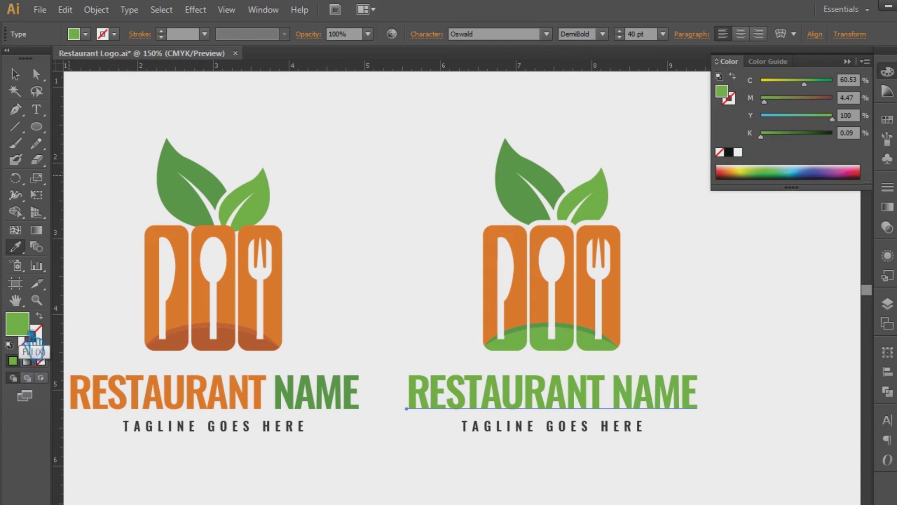
double_click(18, 323)
drag(416, 225, 412, 208)
click(743, 92)
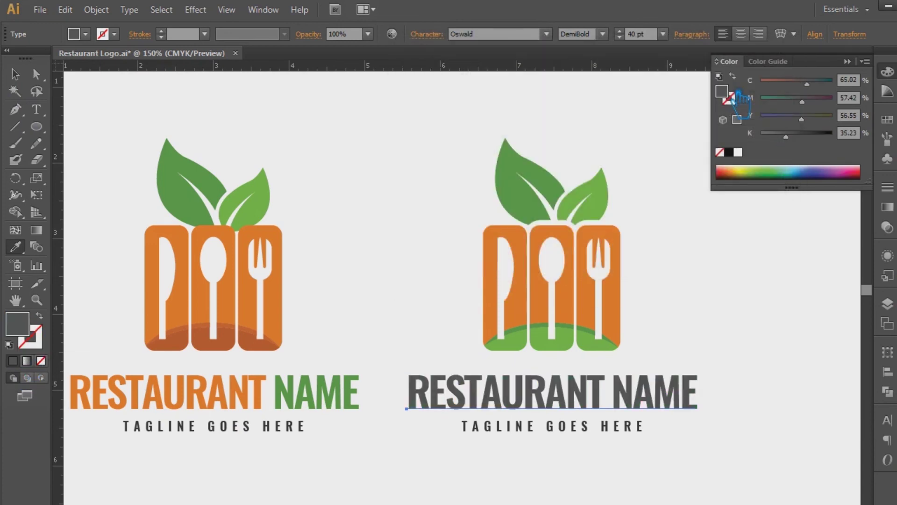
double_click(26, 332)
click(424, 236)
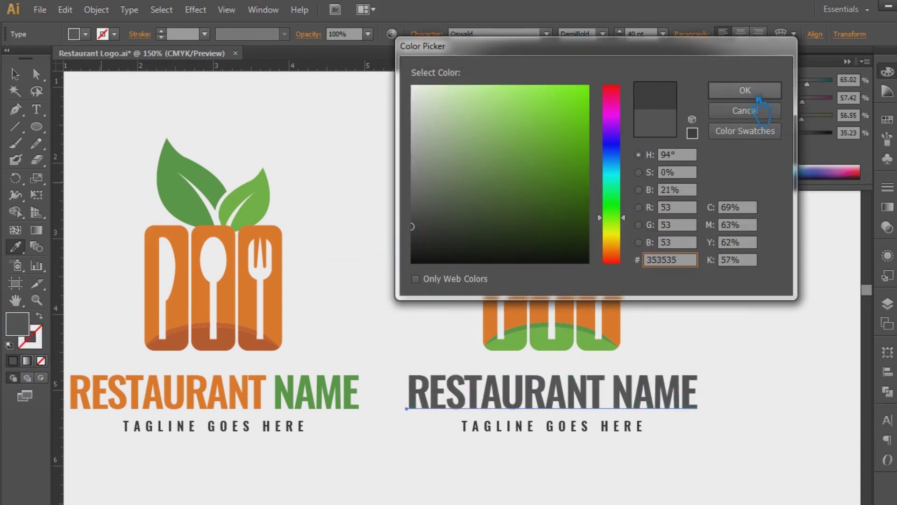
click(745, 90)
click(15, 74)
click(771, 218)
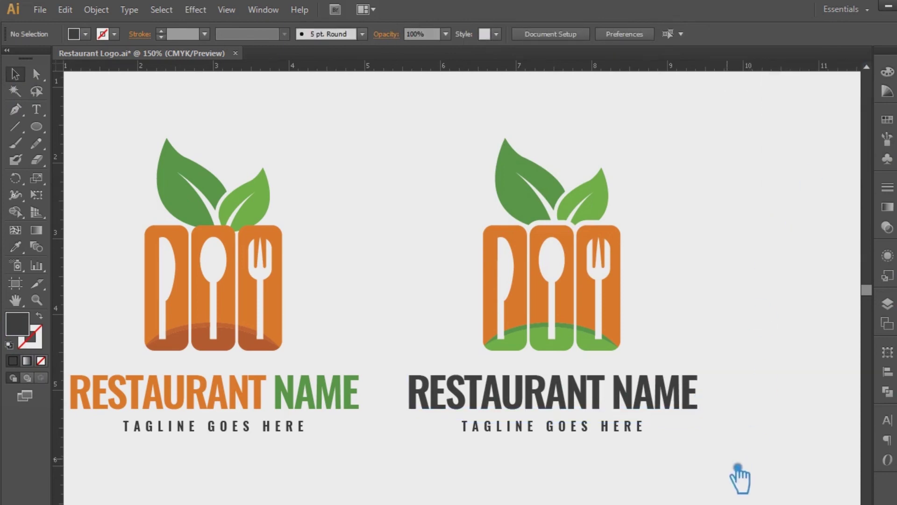
Select the right logo's text and icon pieces, grouping the icon then undoing it.
click(663, 435)
drag(663, 439, 462, 385)
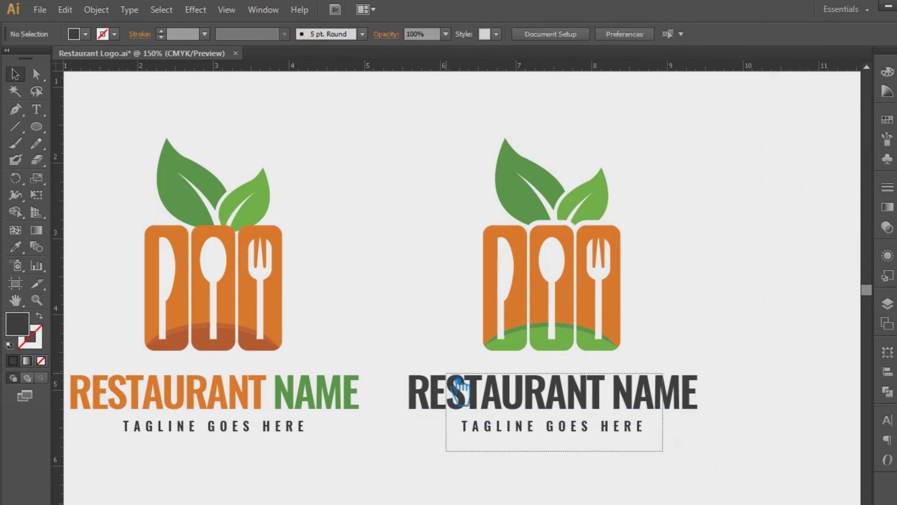
drag(661, 361, 442, 157)
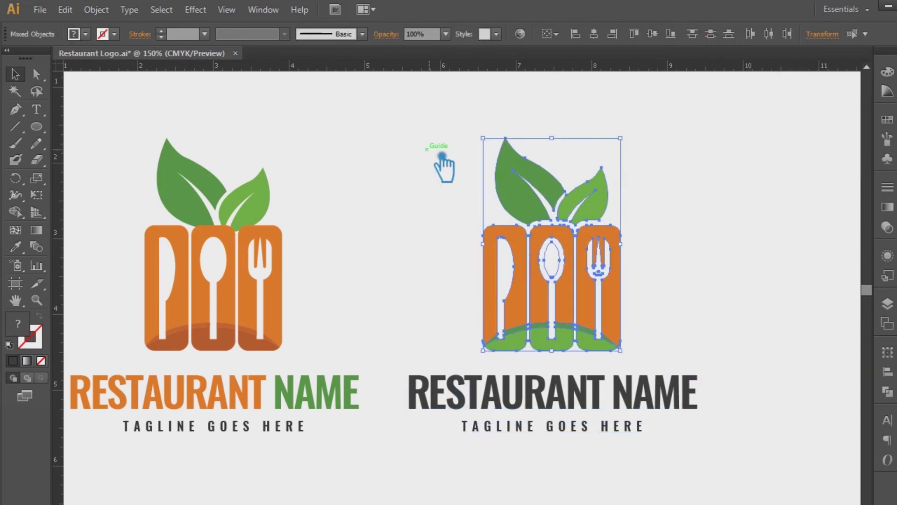
key(ctrl+g)
click(648, 213)
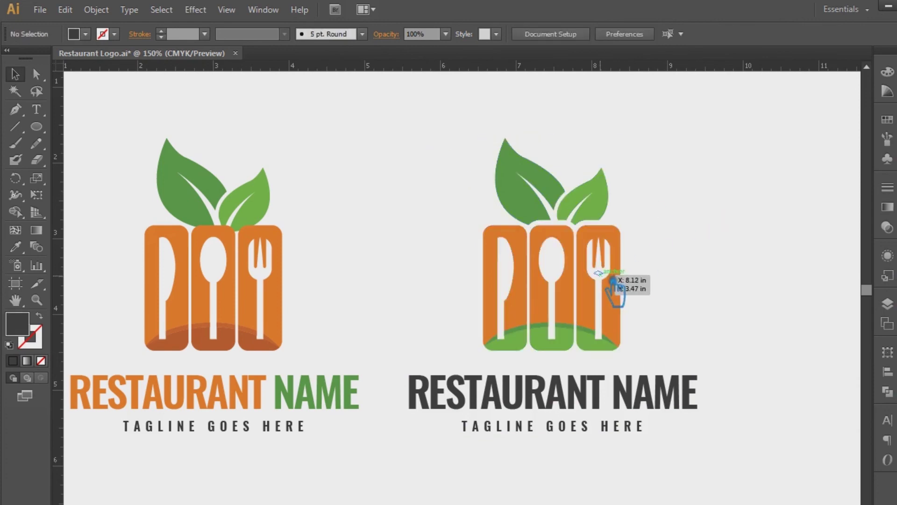
right_click(600, 272)
key(Escape)
click(654, 309)
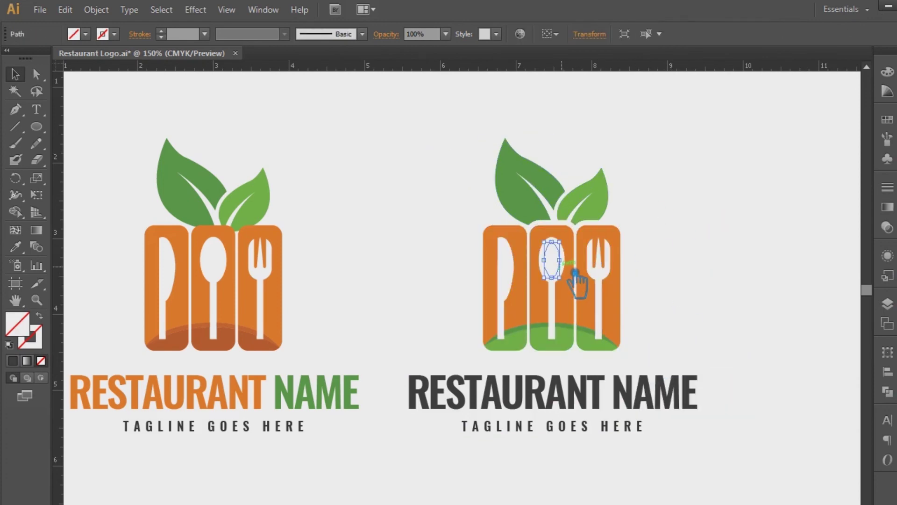
drag(625, 364, 451, 152)
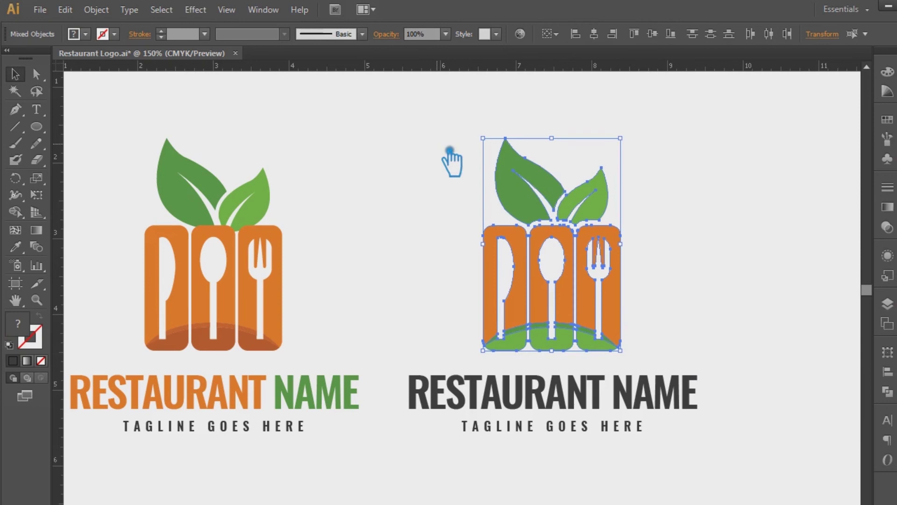
click(735, 251)
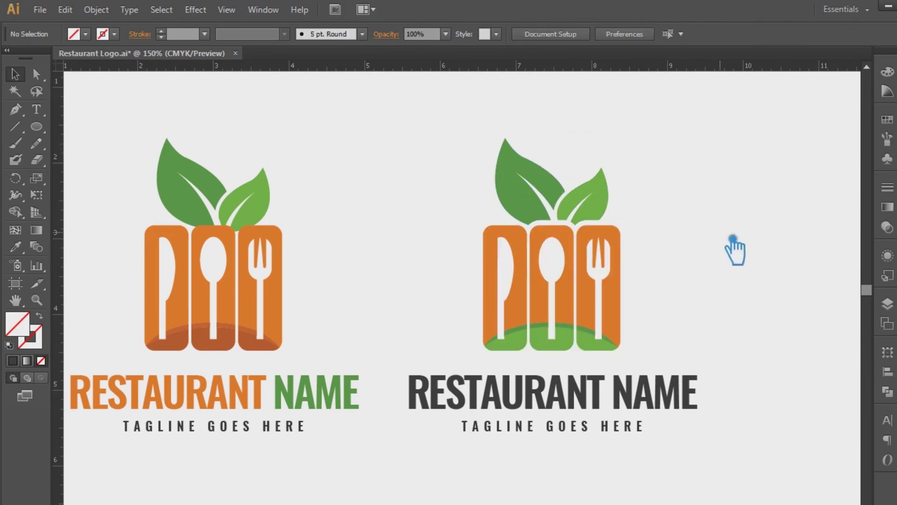
Ungroup the name from the tagline and eyedrop the rust colour onto RESTAURANT NAME.
click(581, 401)
right_click(566, 409)
click(589, 331)
click(24, 250)
click(197, 335)
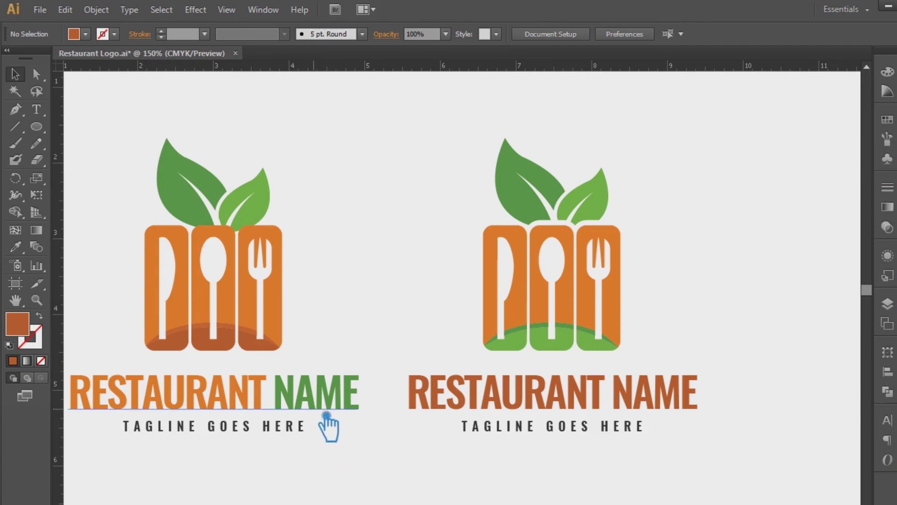
Set the right logo's tagline fill to grey #565656.
drag(370, 258, 444, 252)
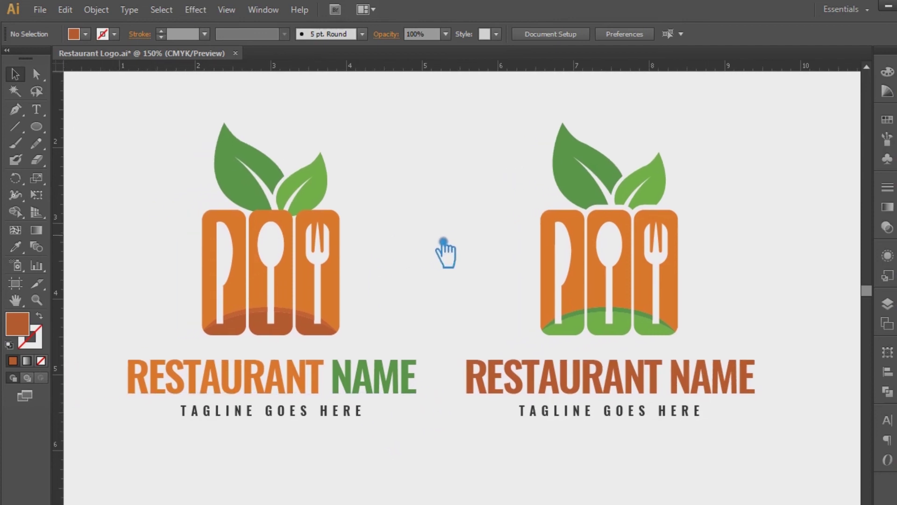
drag(705, 392, 473, 132)
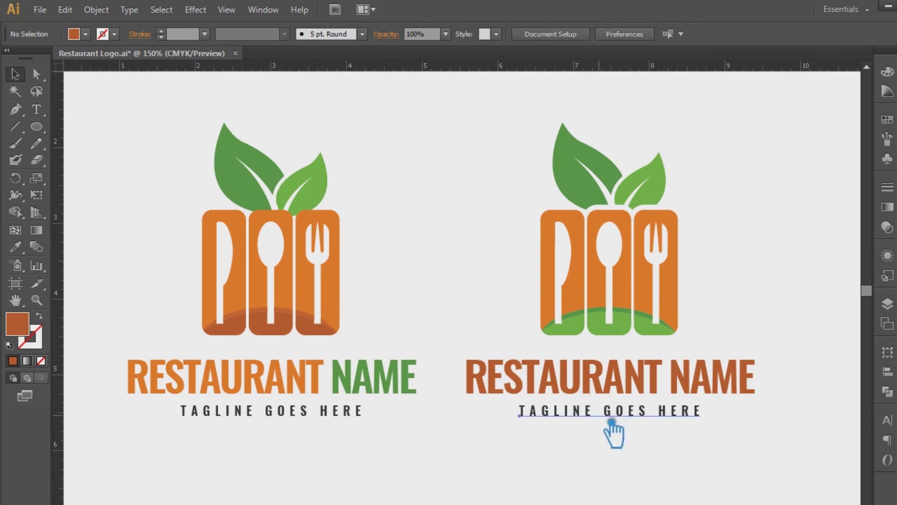
click(610, 413)
double_click(18, 324)
click(412, 203)
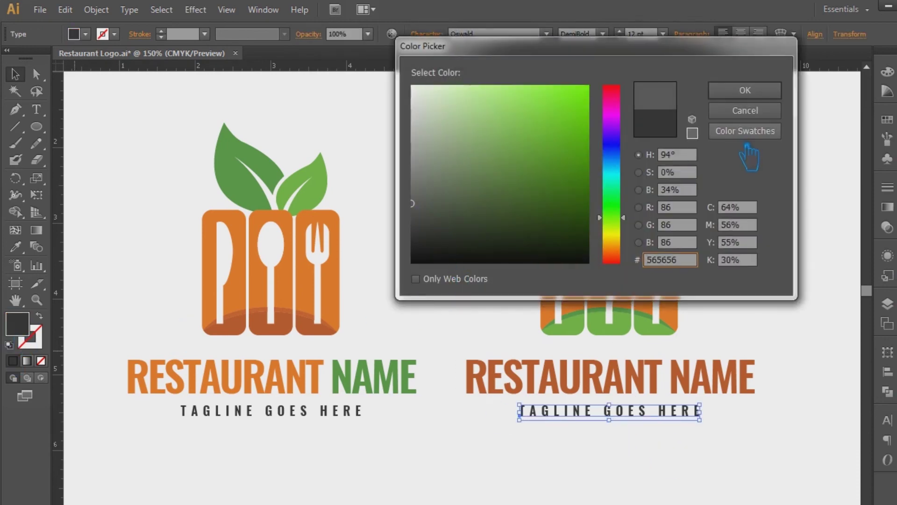
click(745, 90)
click(801, 238)
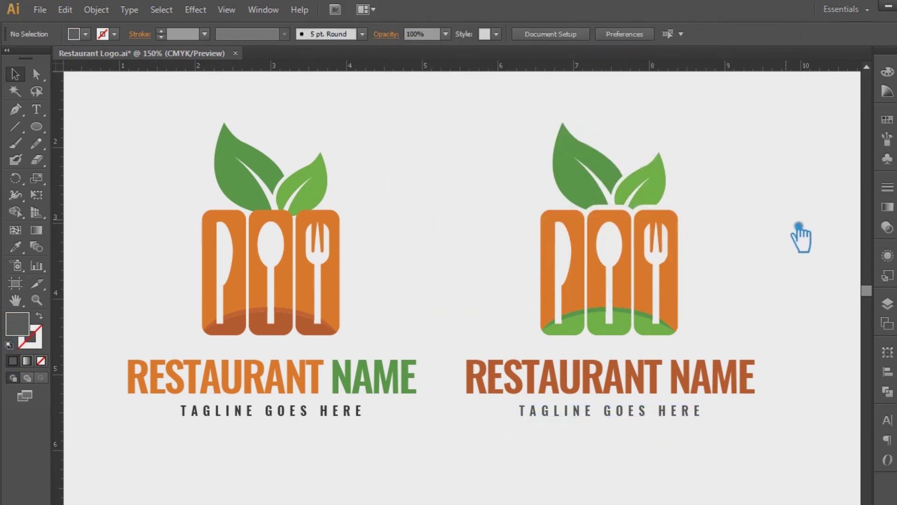
Check the left logo's tagline colour settings for comparison.
click(251, 395)
key(a)
click(264, 412)
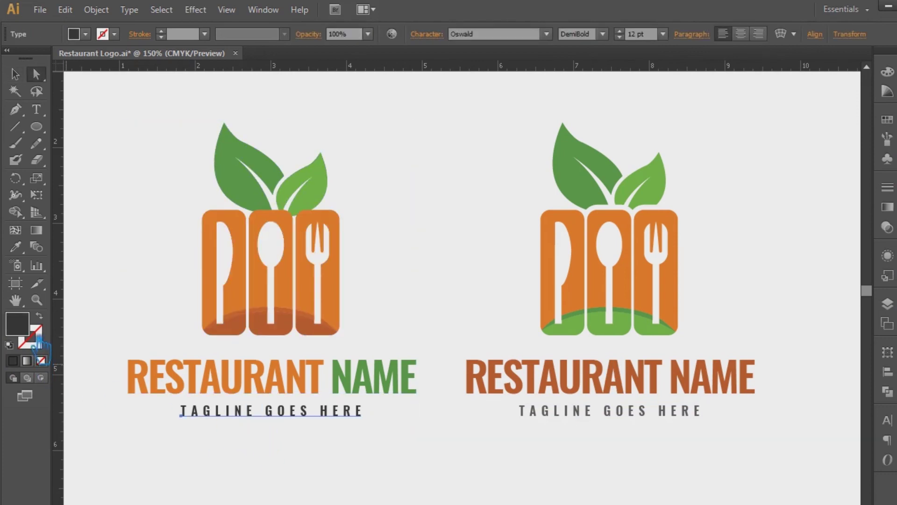
double_click(28, 328)
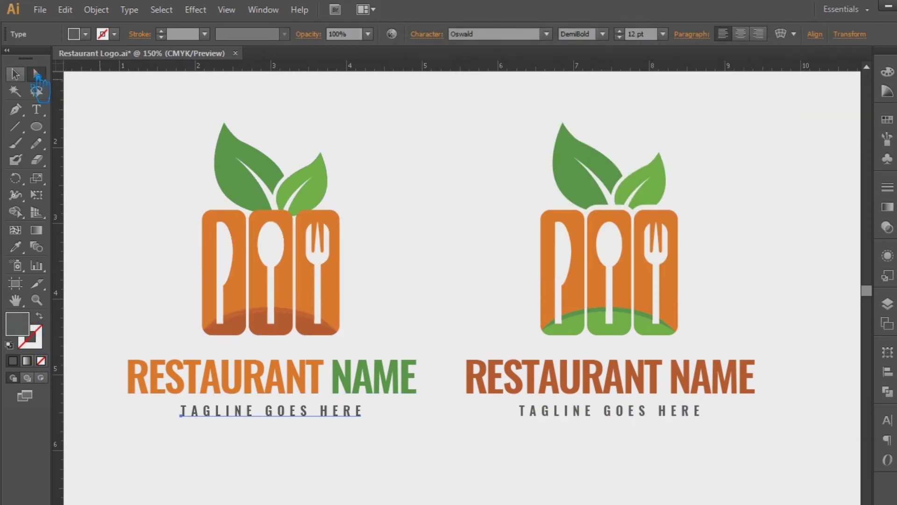
click(411, 146)
click(420, 322)
click(607, 376)
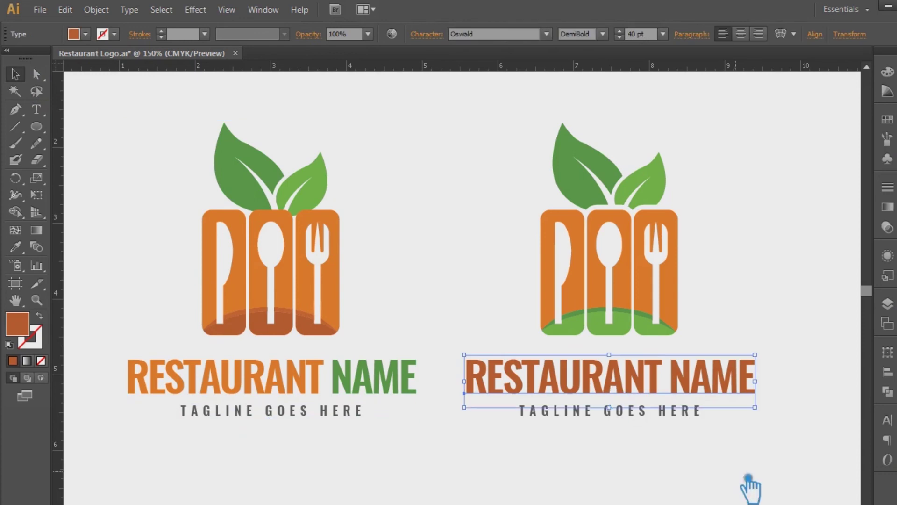
drag(716, 461, 765, 411)
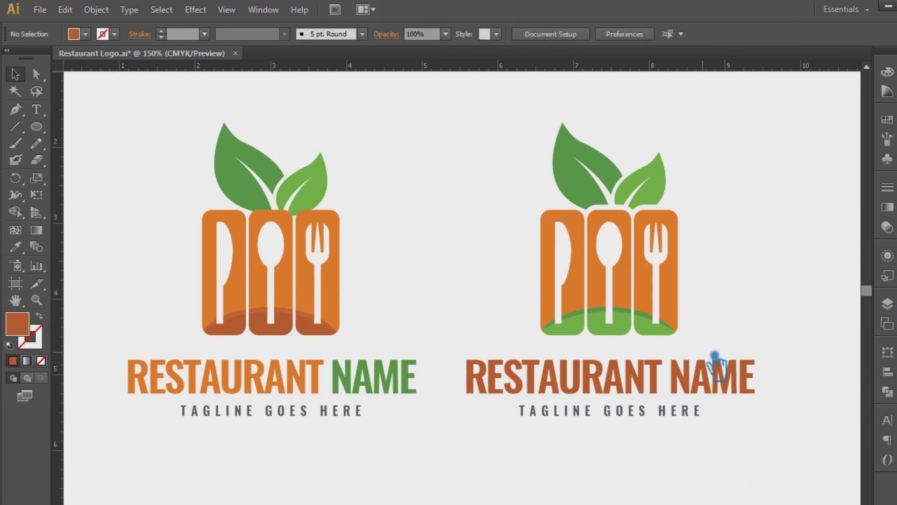
drag(766, 323, 727, 327)
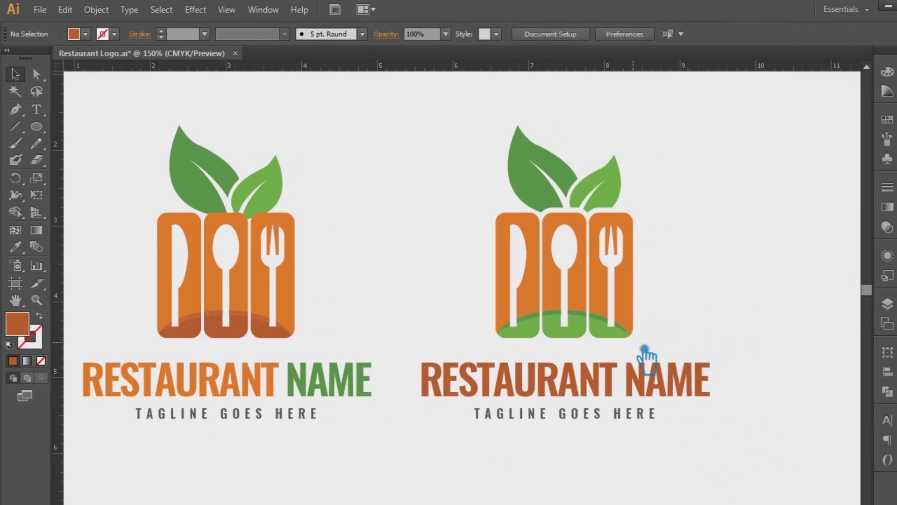
Ungroup the right logo and eyedrop the light leaf green onto its base arc.
click(568, 318)
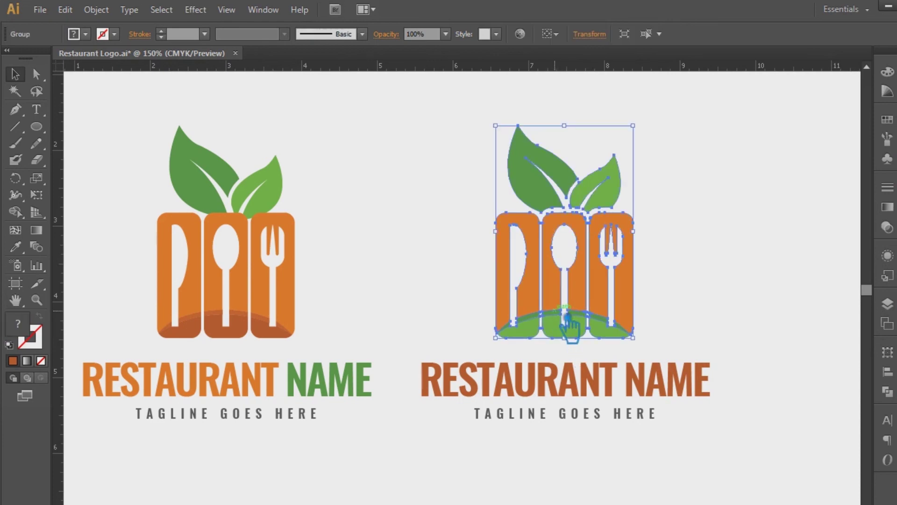
right_click(577, 304)
click(647, 385)
click(567, 327)
key(i)
click(621, 192)
key(v)
Recolour the base arc with the dark leaf green instead.
click(120, 114)
click(570, 339)
key(i)
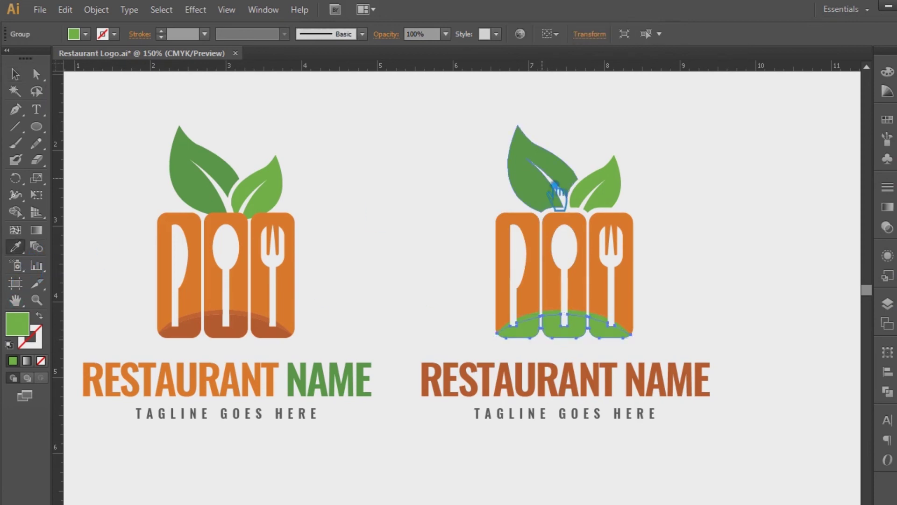
click(554, 184)
click(411, 176)
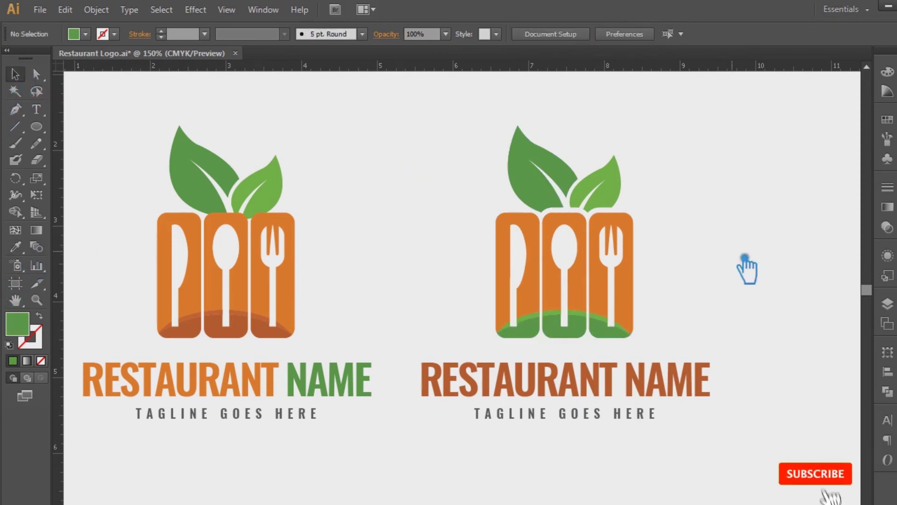
drag(706, 440, 468, 171)
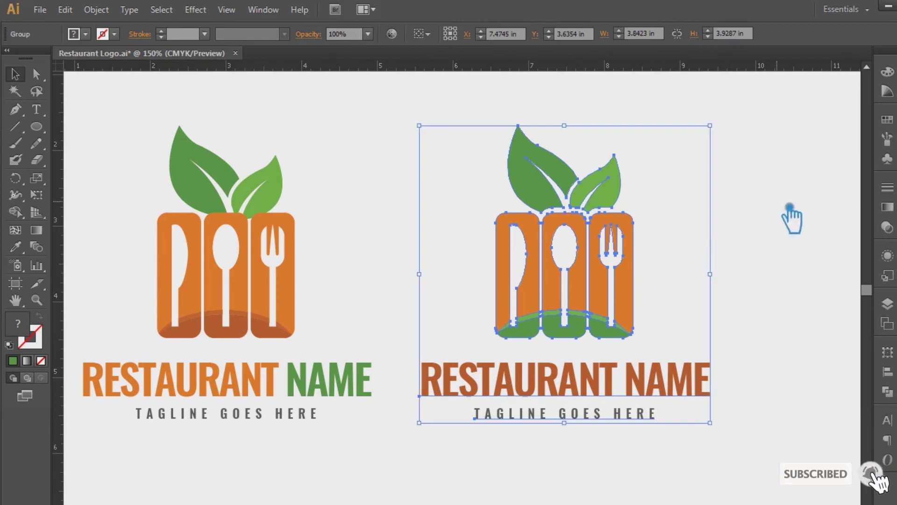
click(773, 252)
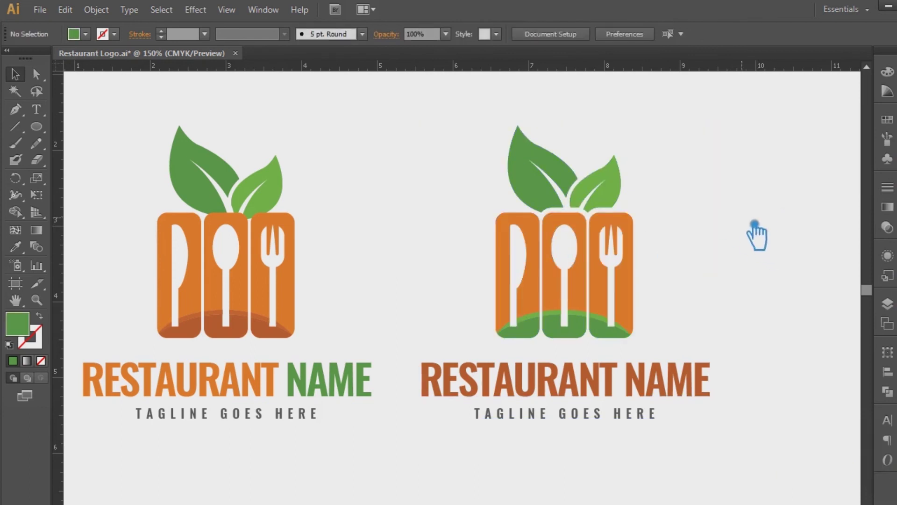